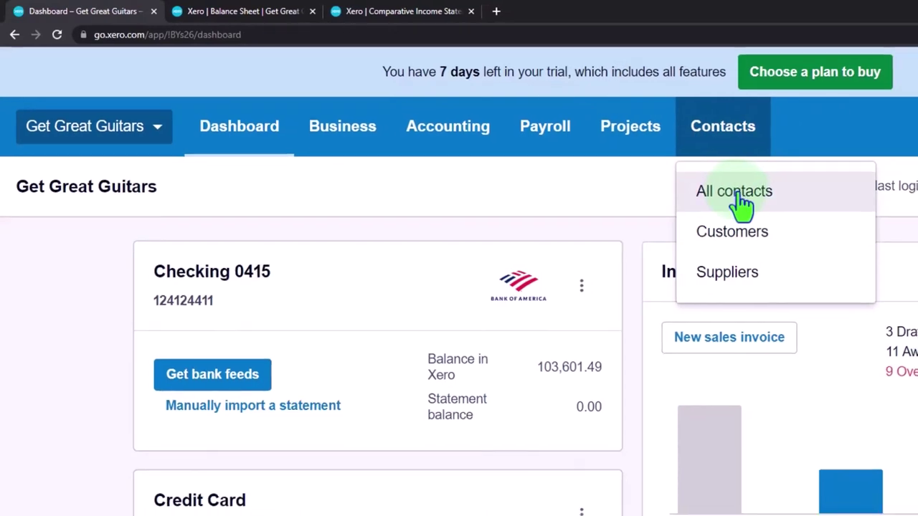
Create and save a new contact named Customer 1, leaving the other contact details blank
left_click(743, 200)
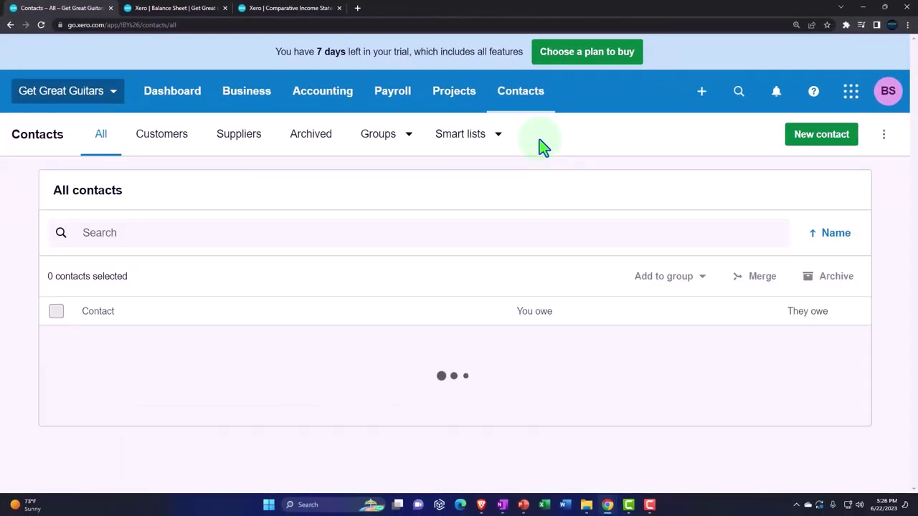
left_click(810, 150)
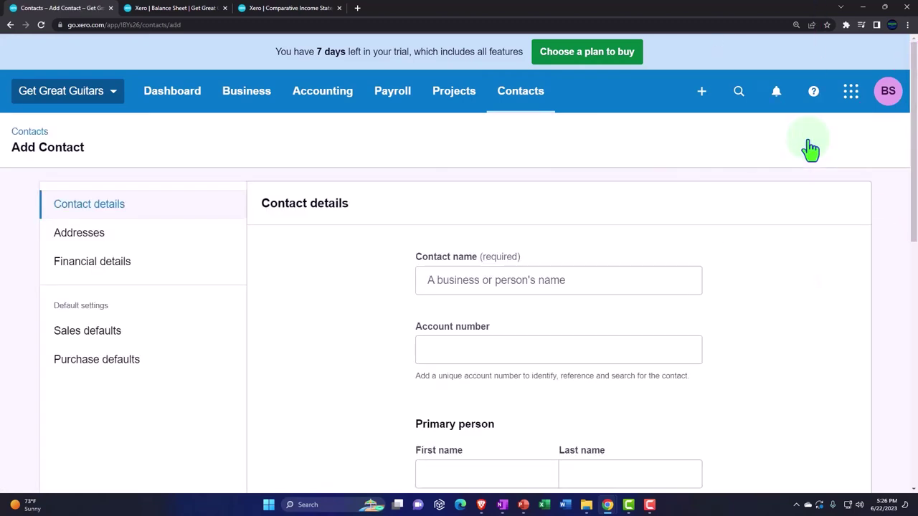
left_click(461, 277)
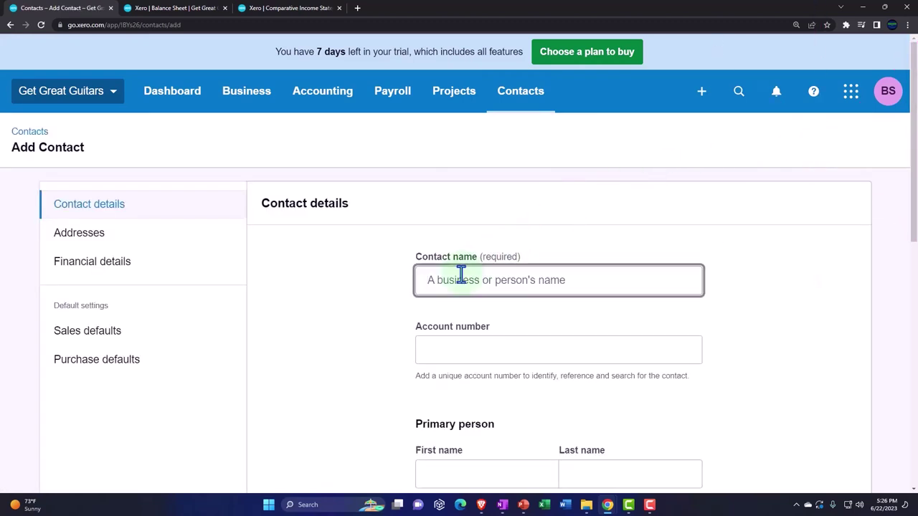
type("Custo")
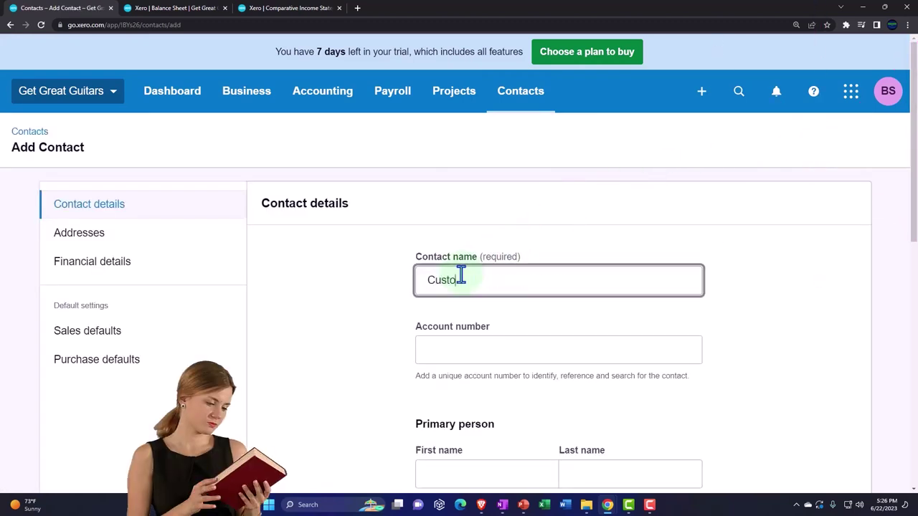
type("mer 1")
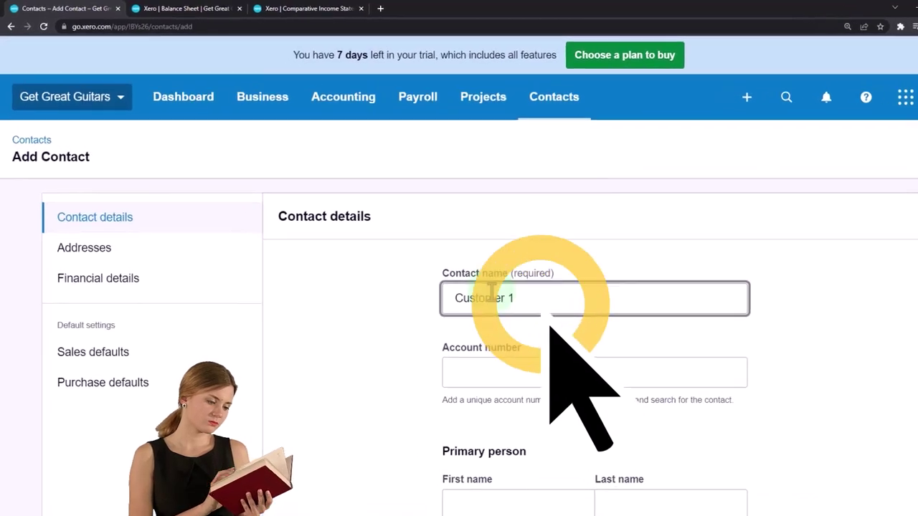
key("Tab")
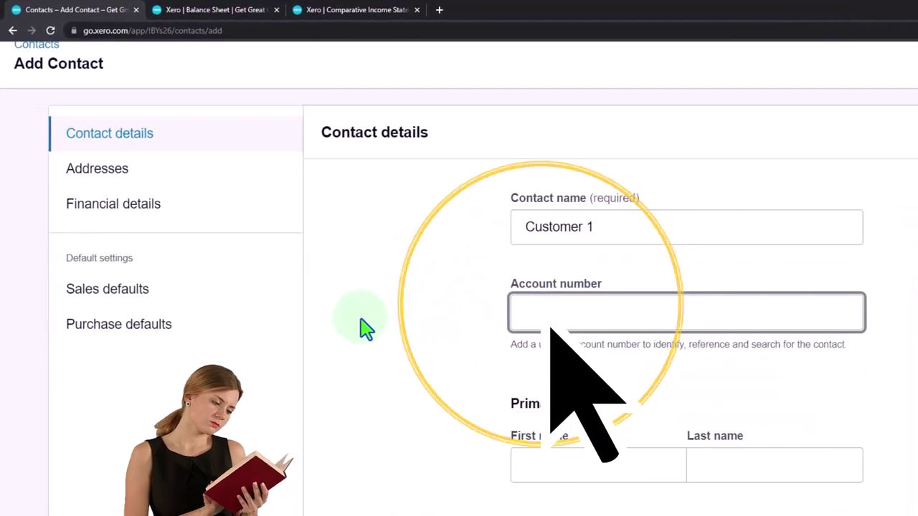
scroll(365, 328, "down", 10)
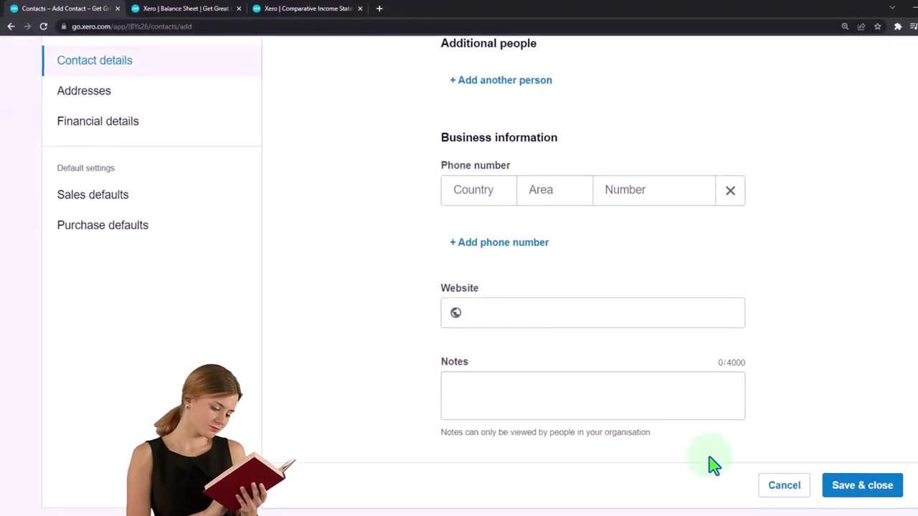
left_click(854, 483)
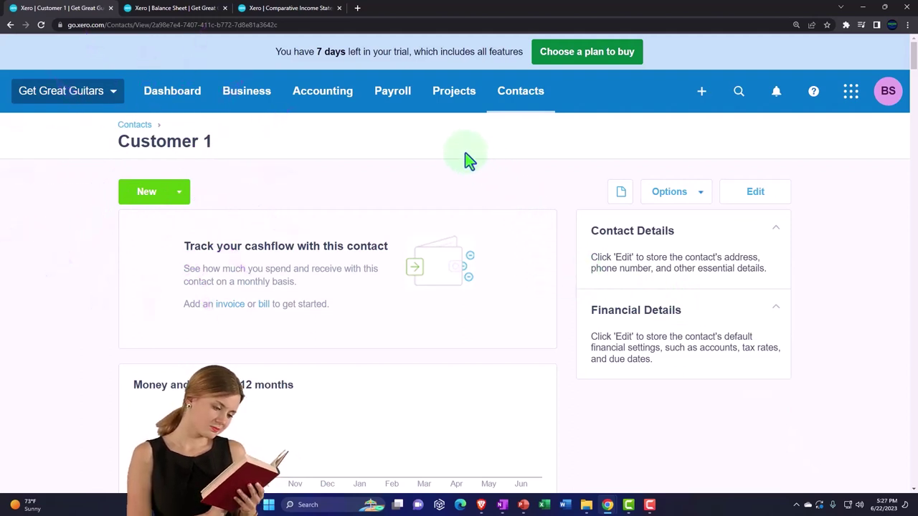
Open the list of all projects, check the closed ones, and start a new in-progress project
left_click(443, 104)
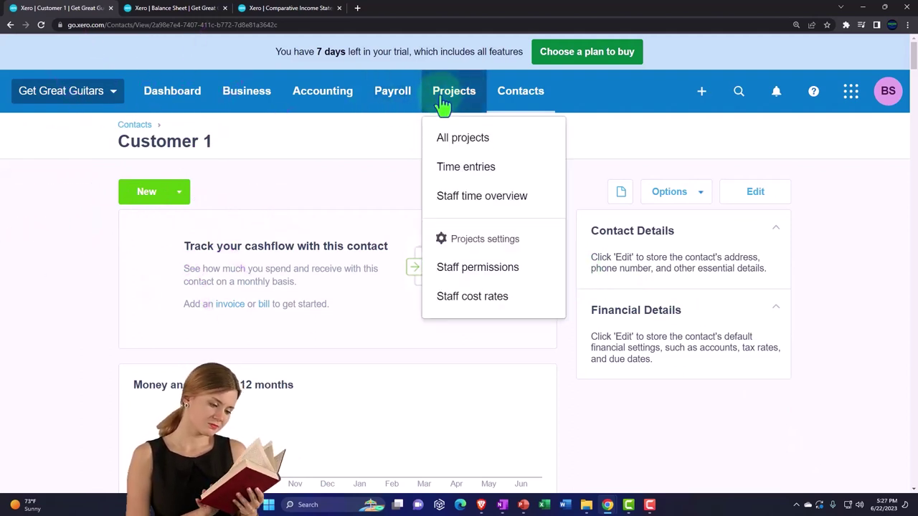
left_click(447, 138)
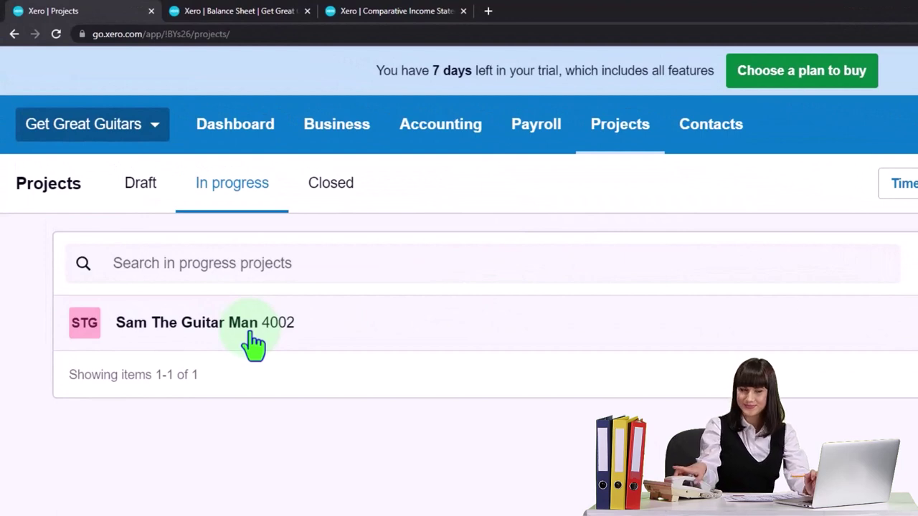
left_click(319, 192)
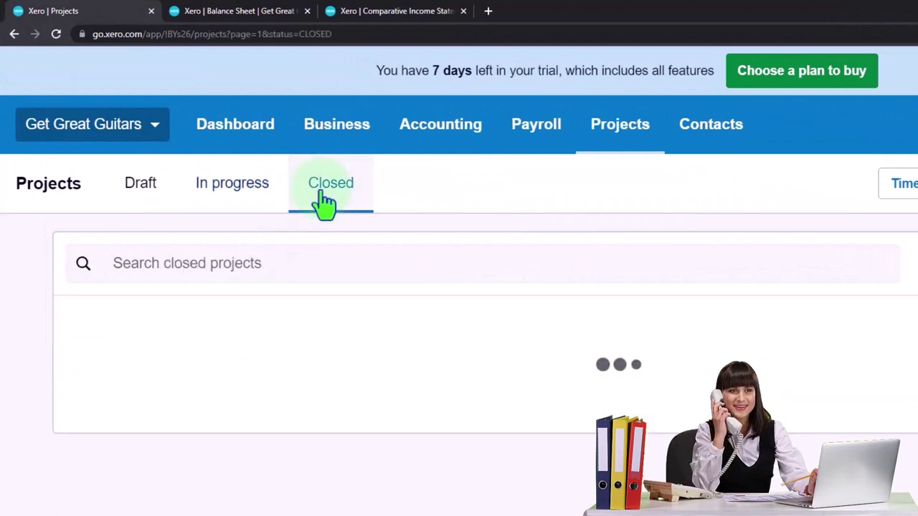
left_click(244, 194)
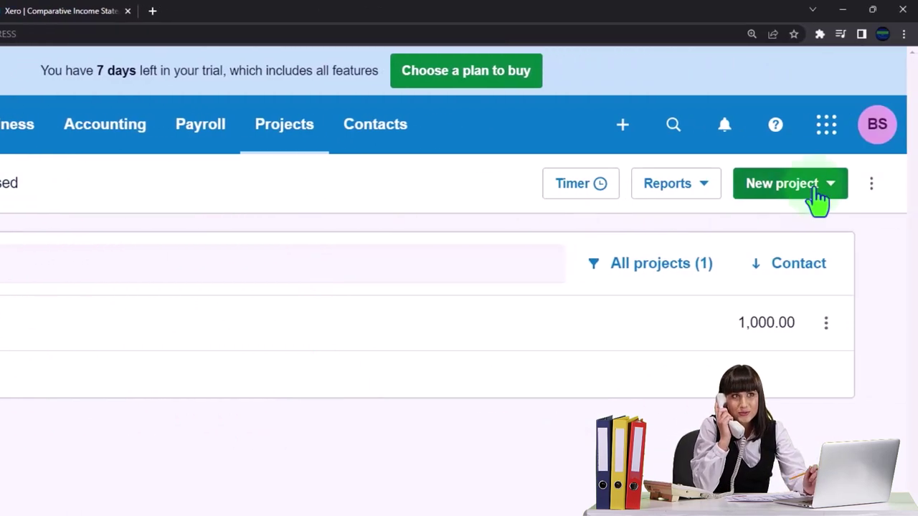
left_click(817, 192)
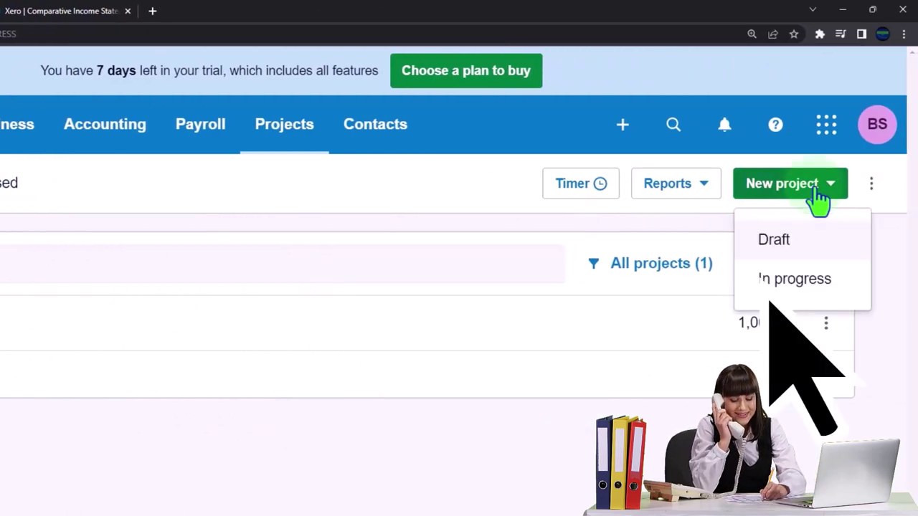
left_click(795, 279)
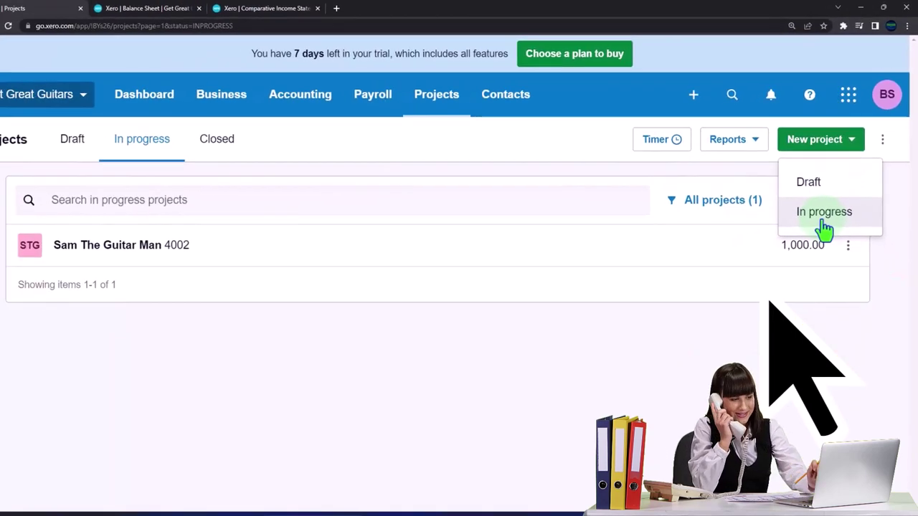
left_click(824, 214)
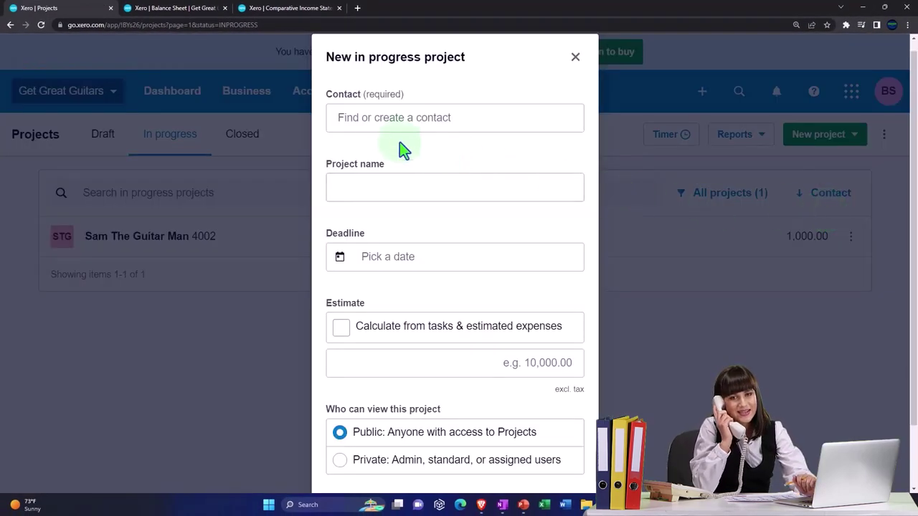
Enter Guitar Lessons Cust 1 as a new contact for the project
left_click(364, 119)
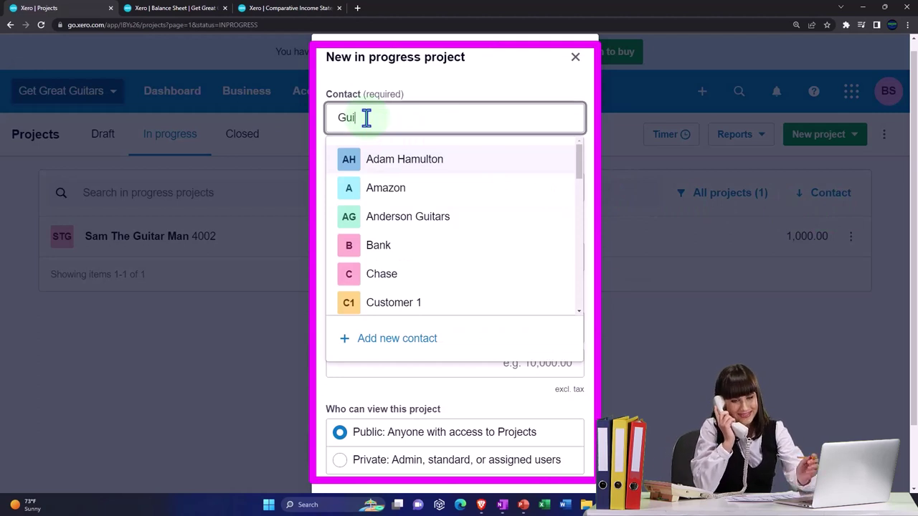
type("Guita")
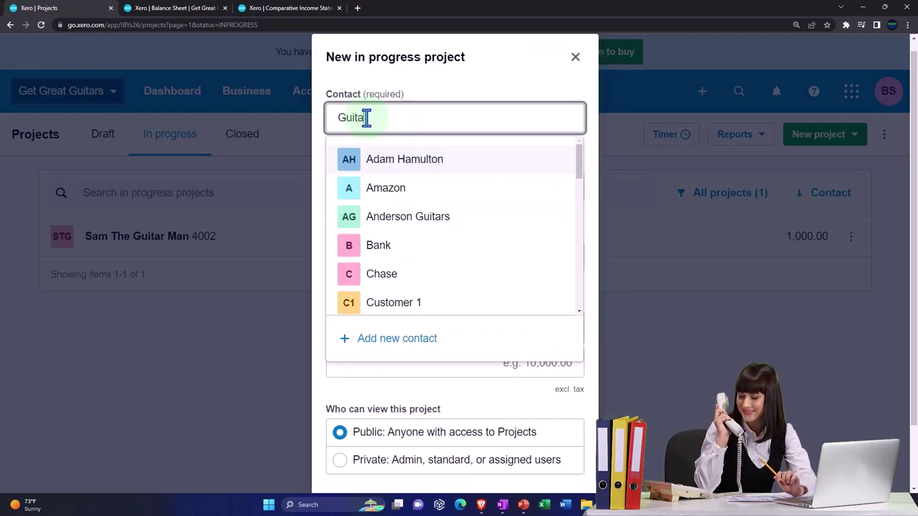
type("r Lessons Cu")
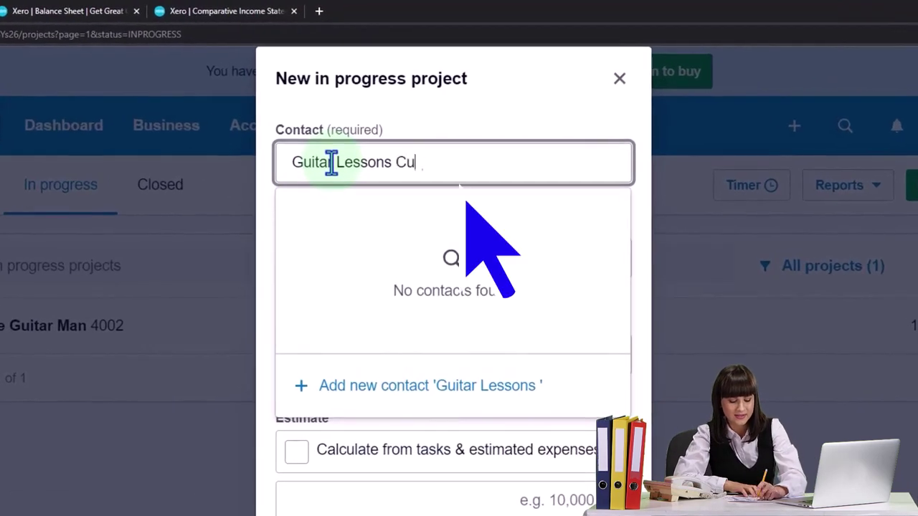
type("st 1")
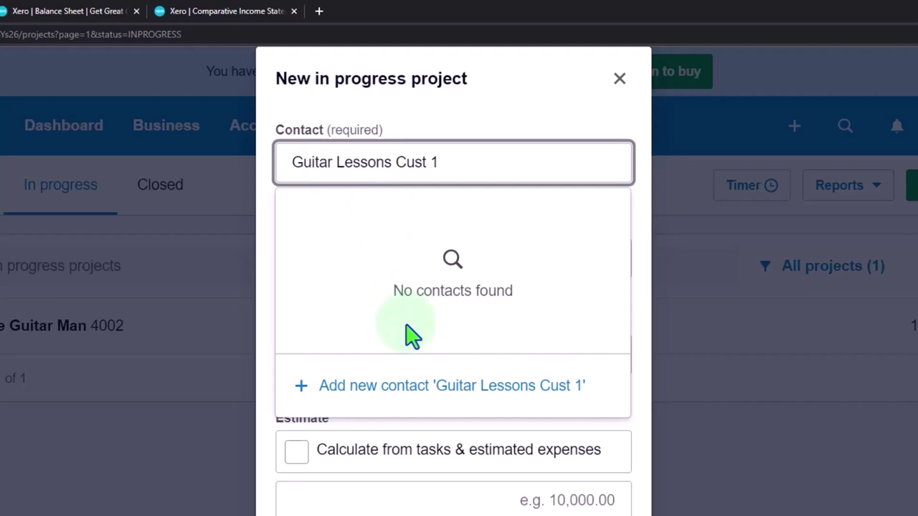
left_click(427, 386)
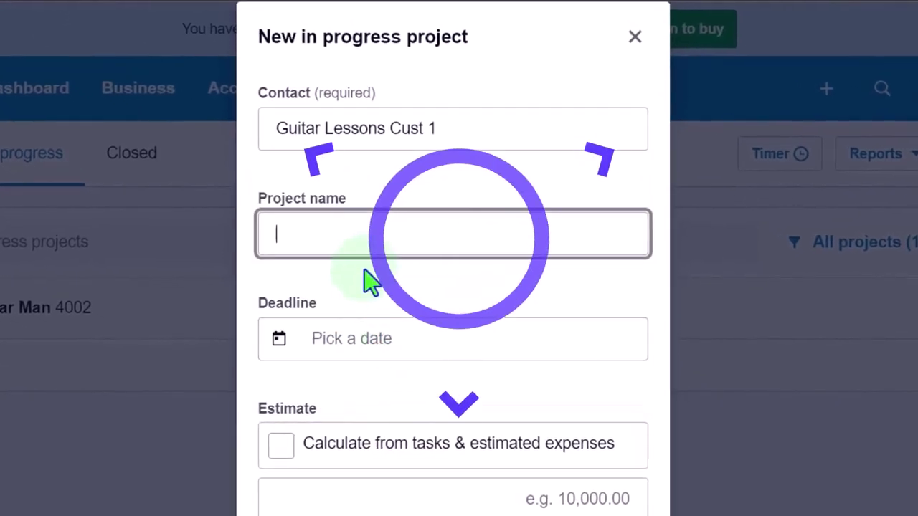
Copy the text Guitar Lessons Cust 1 from the contact and replace the contact with the existing Customer 1
left_click(454, 130)
key("ctrl+c")
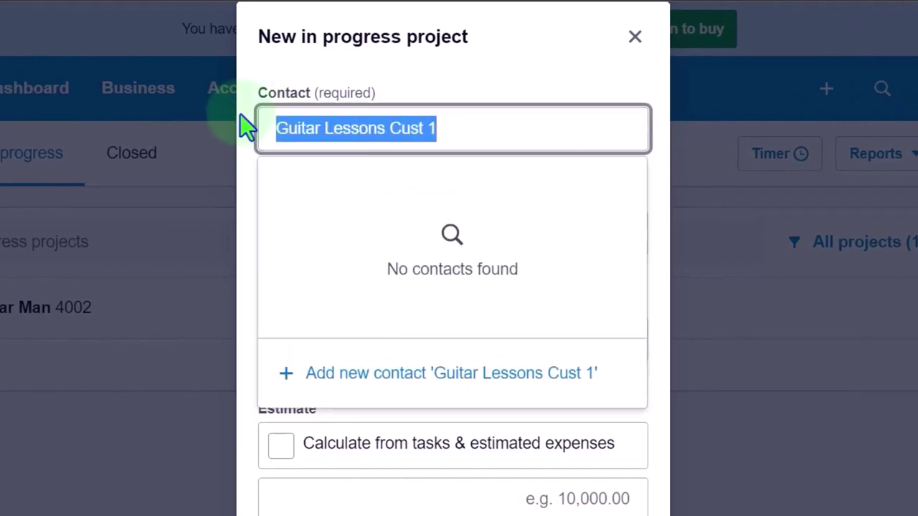
type("Cust")
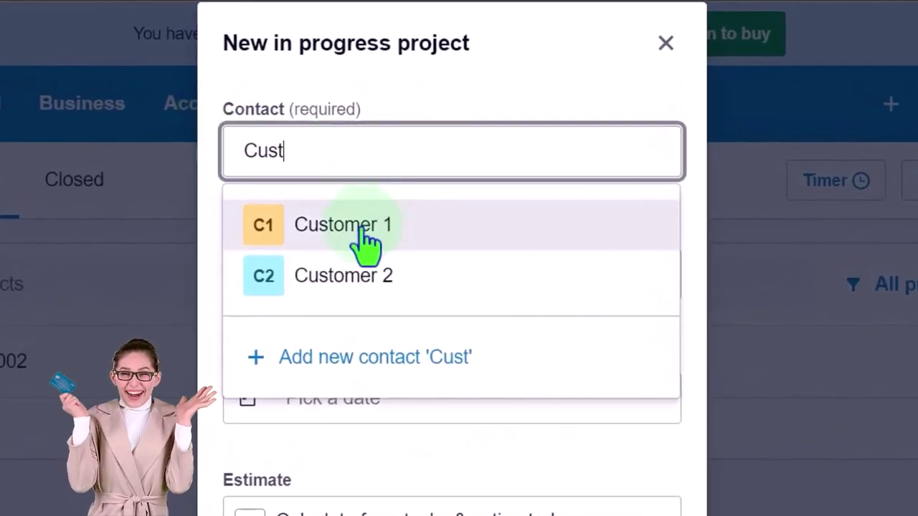
left_click(362, 228)
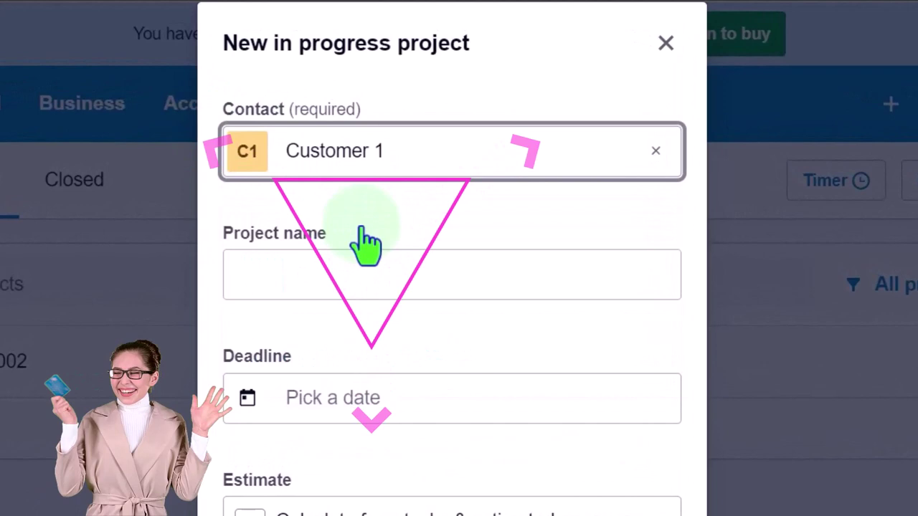
Name the project Guitar Lessons Cust 1 with the copied text and create the project
left_click(315, 272)
key("ctrl+v")
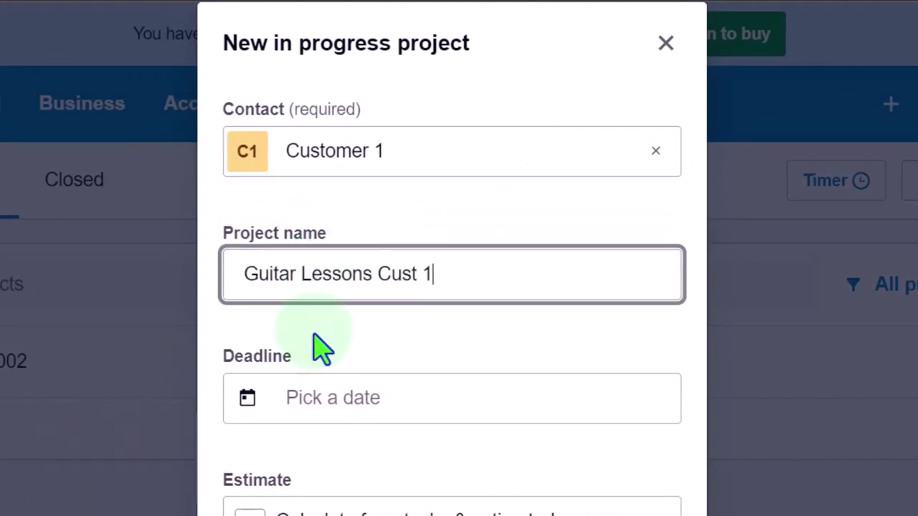
left_click(337, 183)
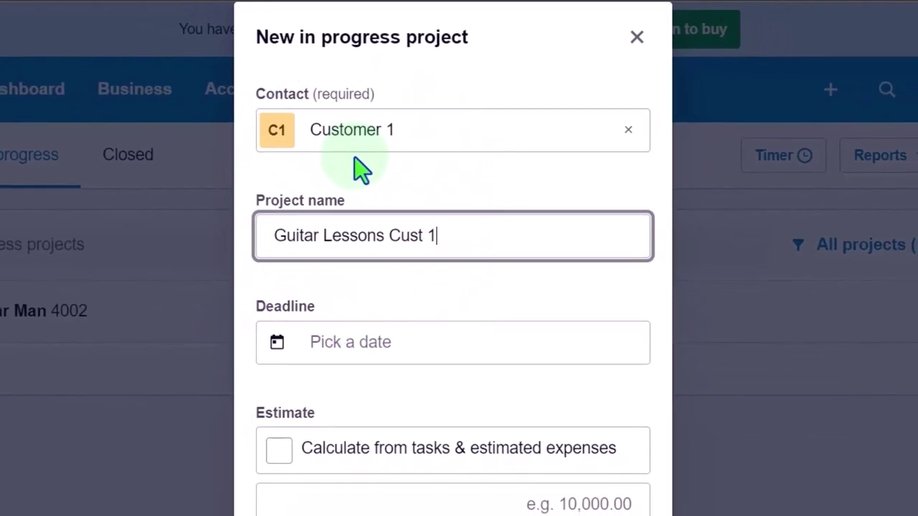
scroll(372, 350, "down", 2)
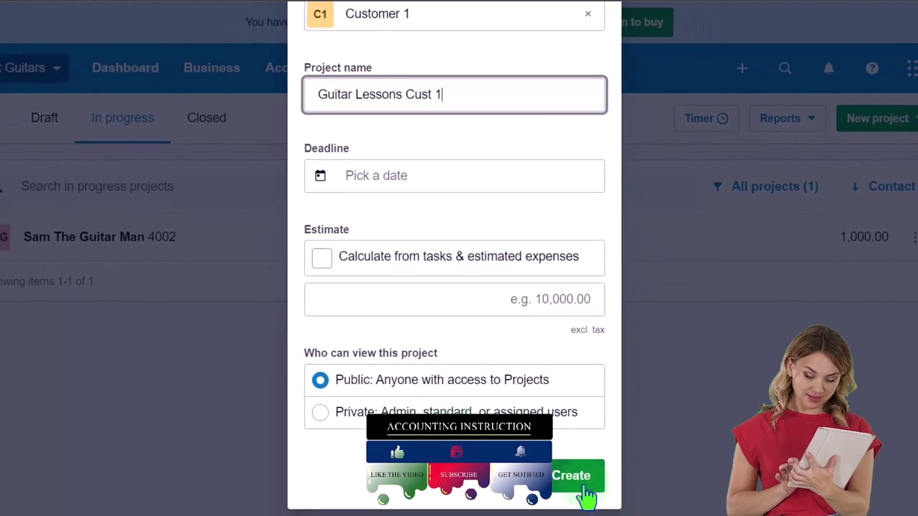
left_click(583, 486)
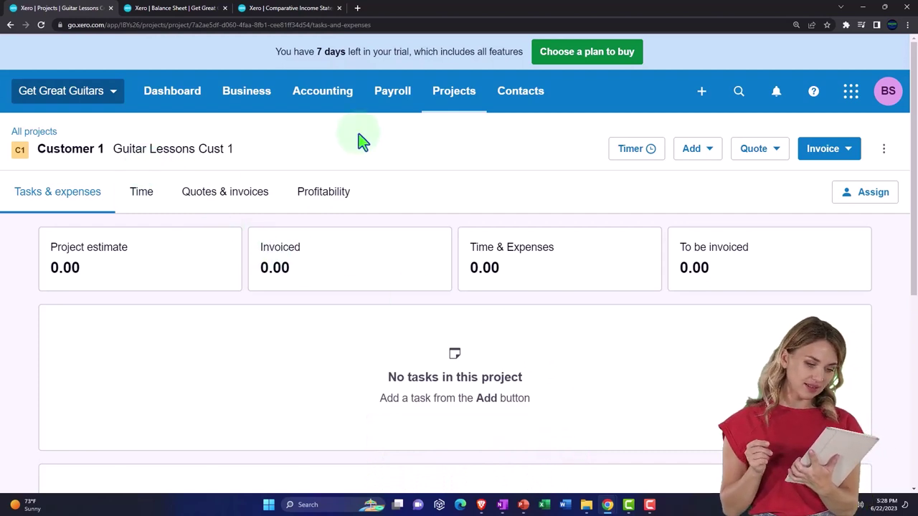
View the list of all projects in progress and reopen Customer 1's Guitar Lessons Cust 1 project
left_click(452, 101)
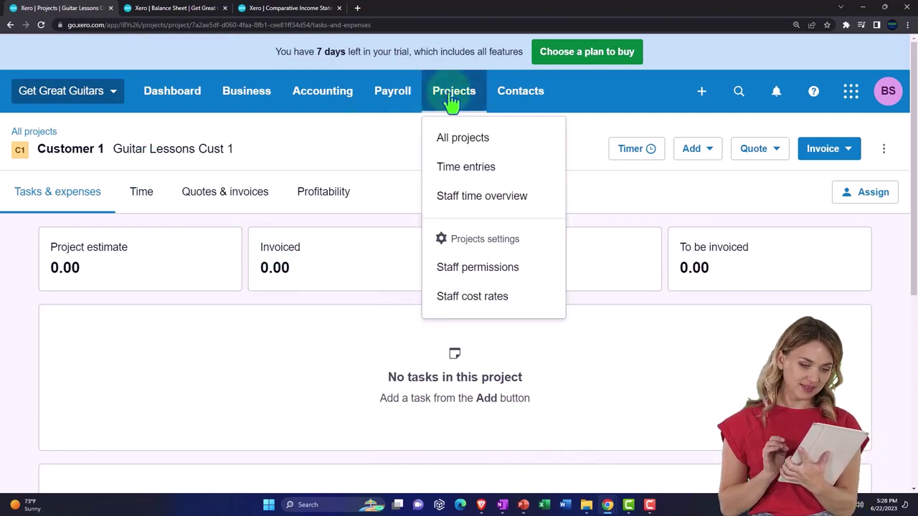
left_click(453, 140)
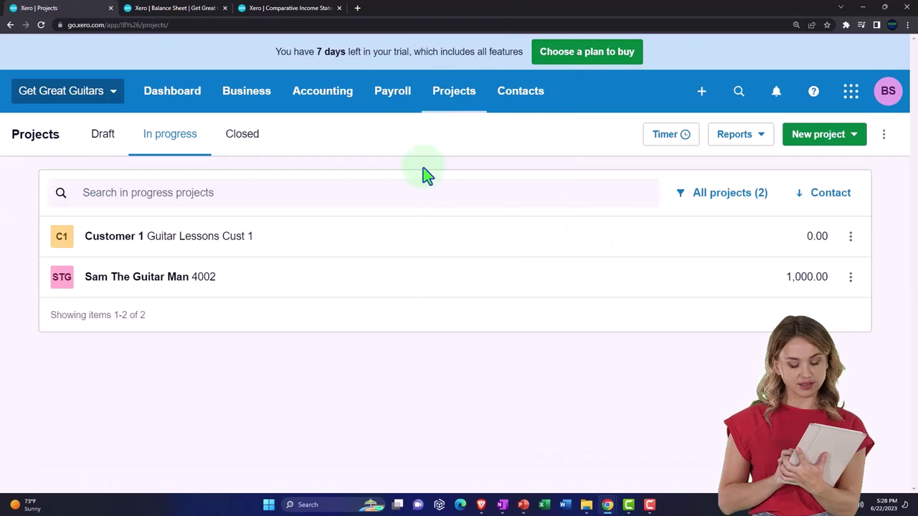
left_click(207, 237)
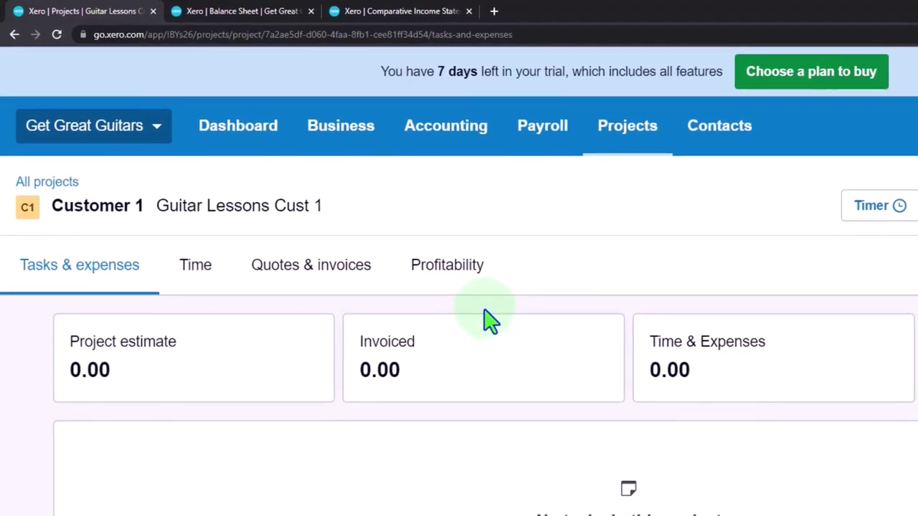
Examine the new task form for the project, look up existing items matching "d" as task names, and close the form unsaved
left_click(712, 154)
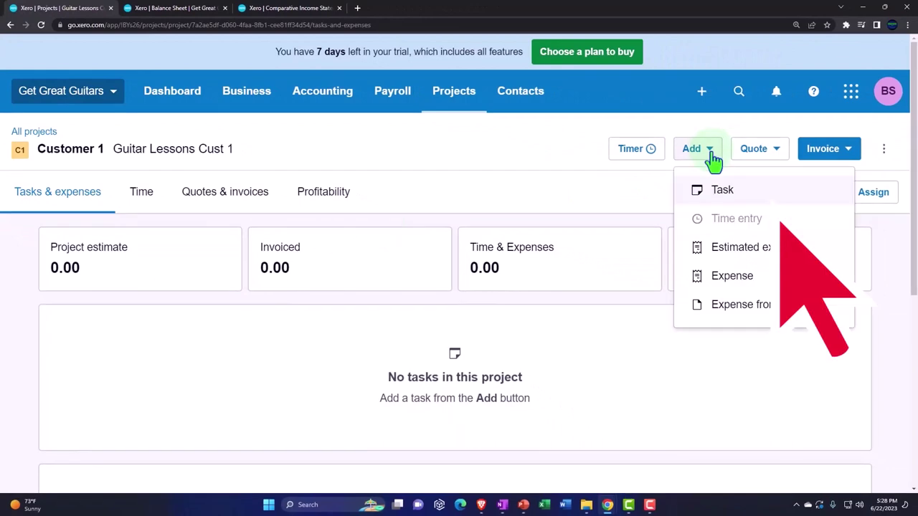
left_click(720, 187)
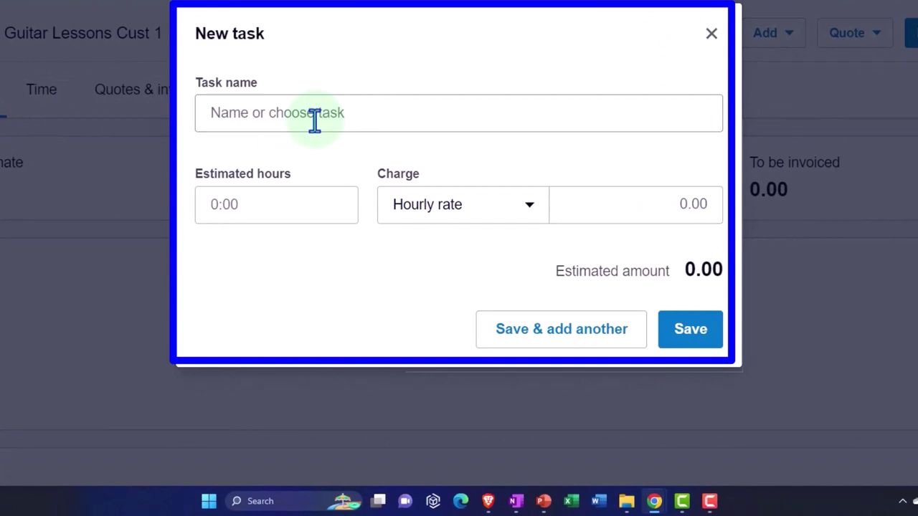
left_click(314, 121)
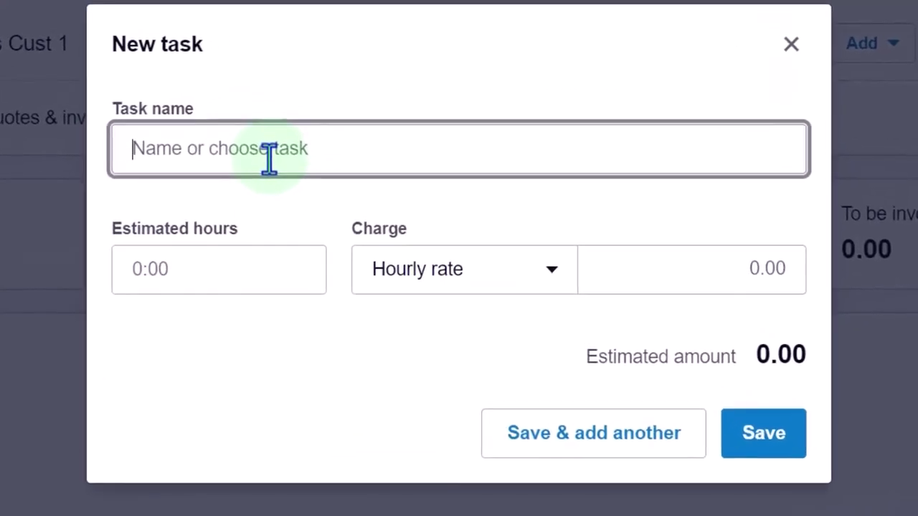
type("d")
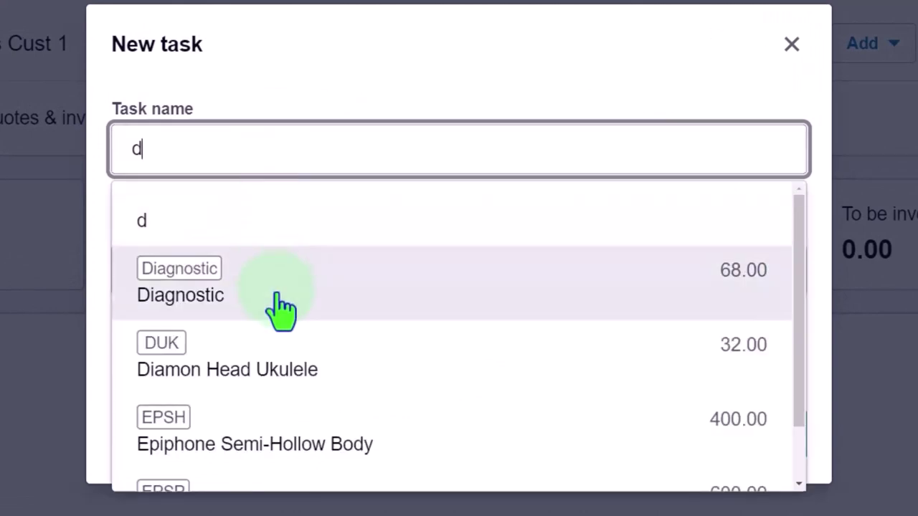
scroll(280, 307, "down", 1)
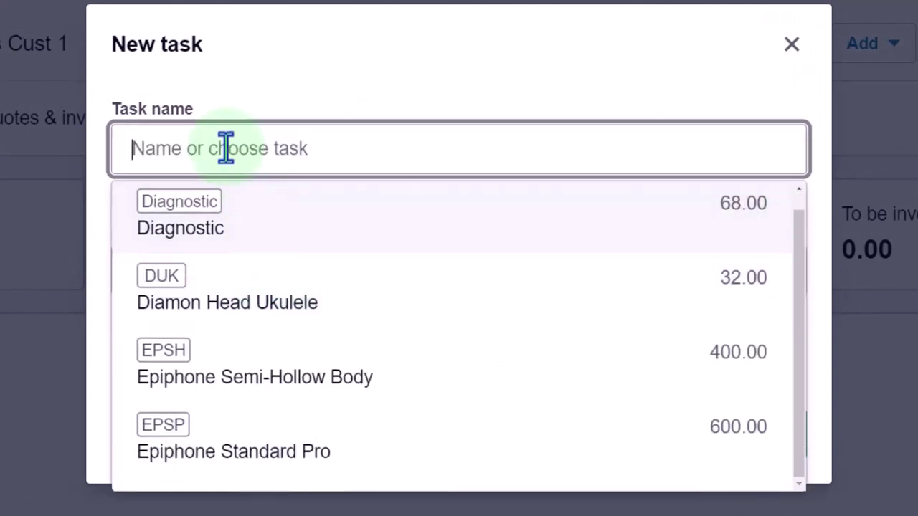
left_click(307, 89)
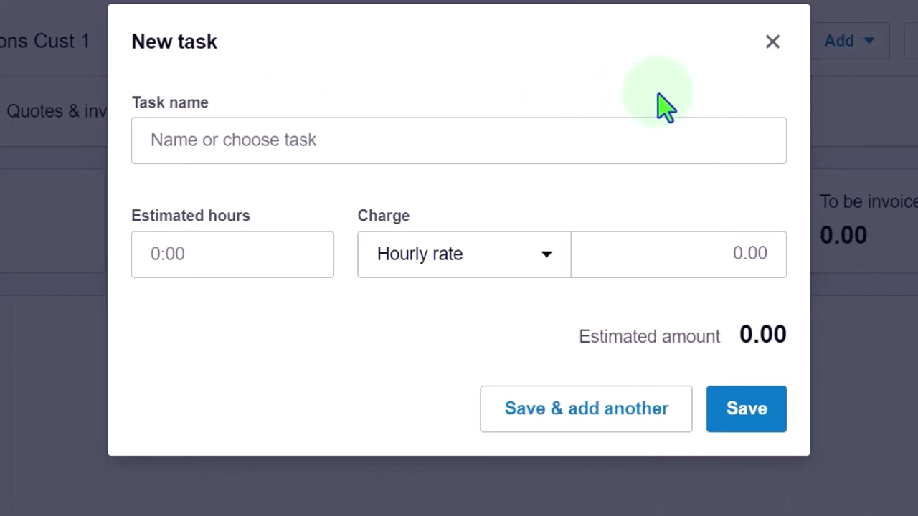
left_click(772, 41)
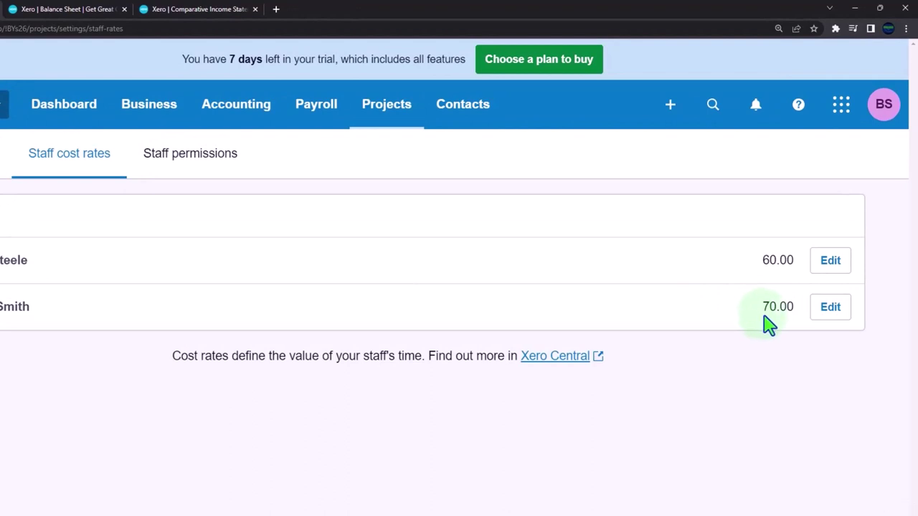
Review Wages & Salaries on the comparative income statement and return to the staff cost rates in the projects settings
left_click(200, 9)
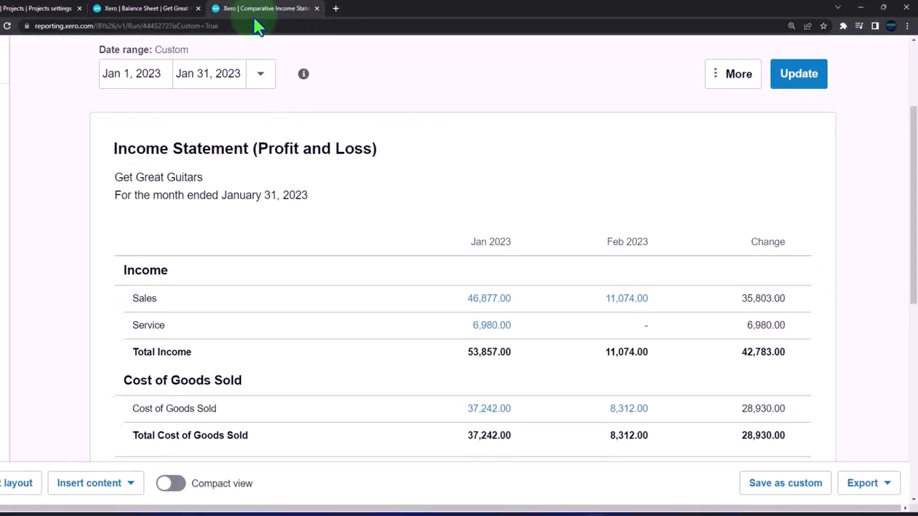
scroll(375, 288, "down", 5)
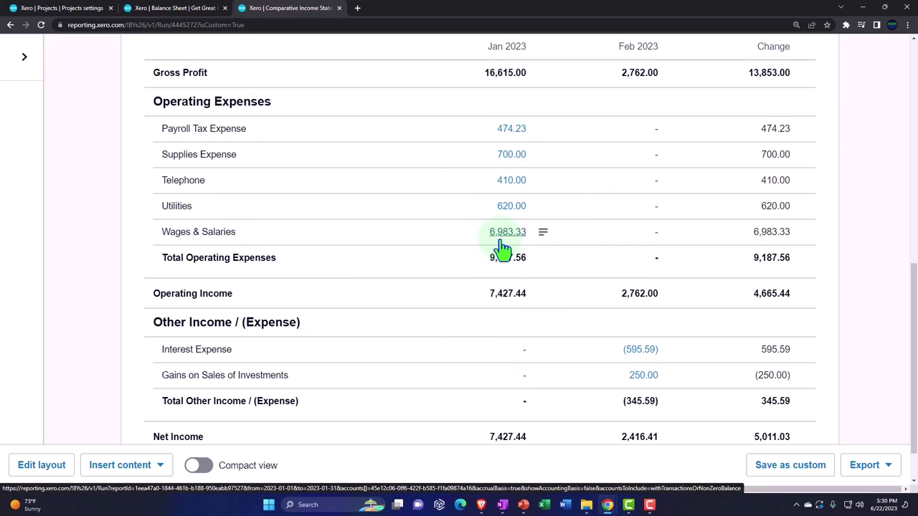
left_click(64, 8)
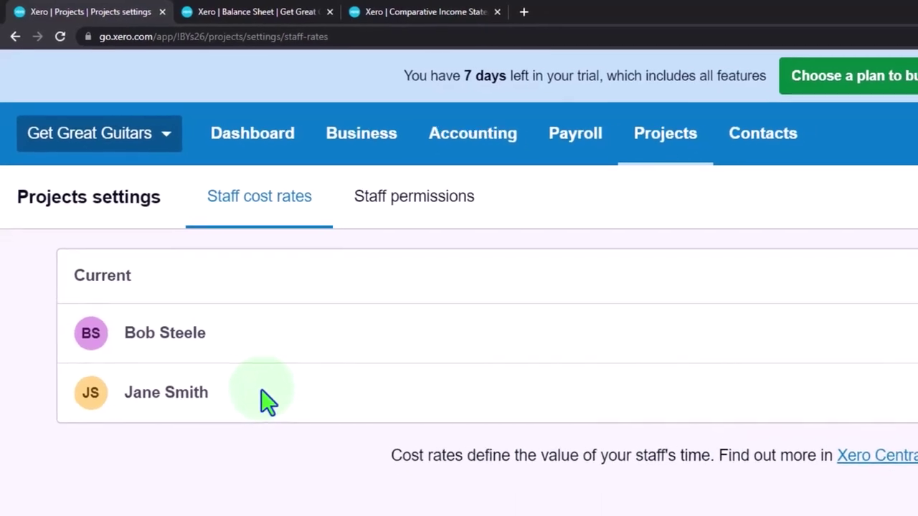
left_click(190, 372)
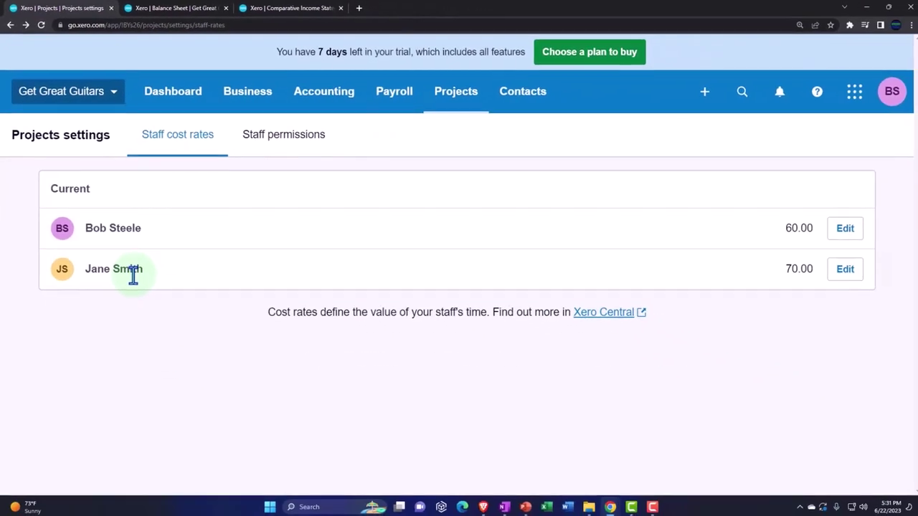
View the organization's current users from the Get Great Guitars organization settings
left_click(115, 96)
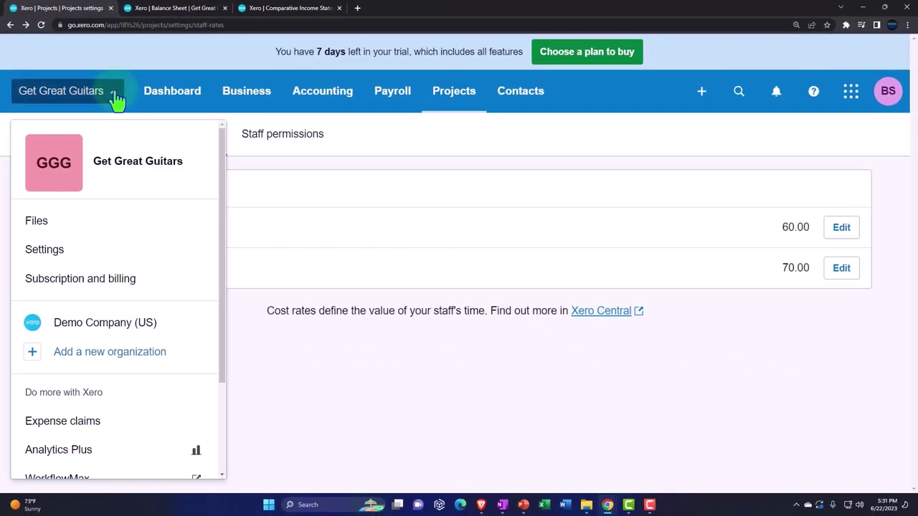
left_click(68, 251)
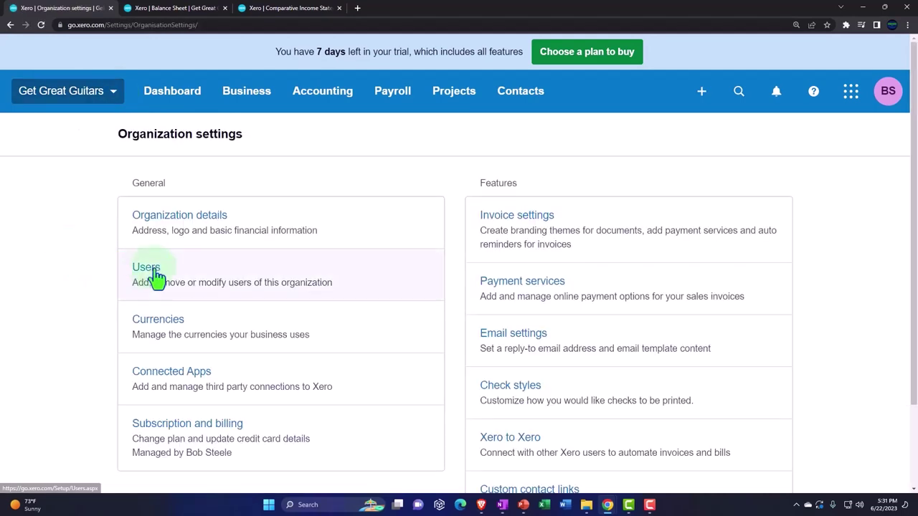
left_click(154, 273)
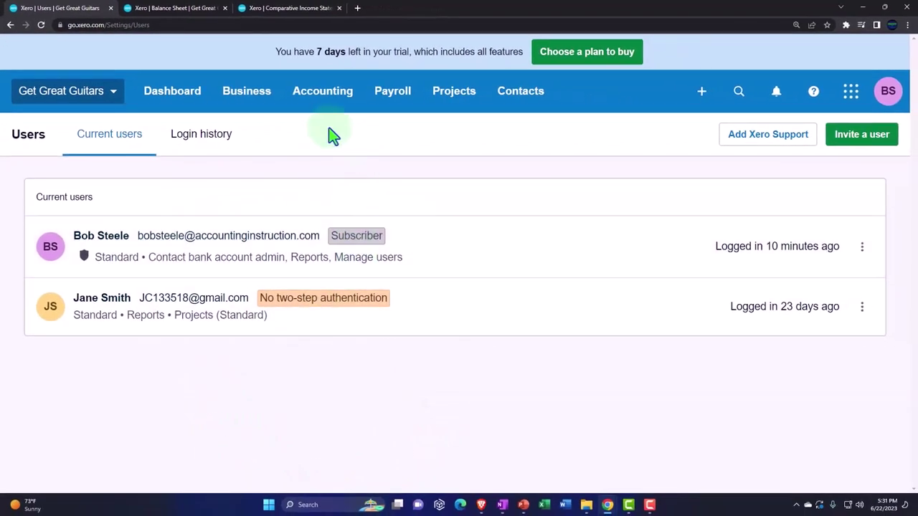
Open the products and services list and review the existing service and inventory items with their prices
left_click(256, 103)
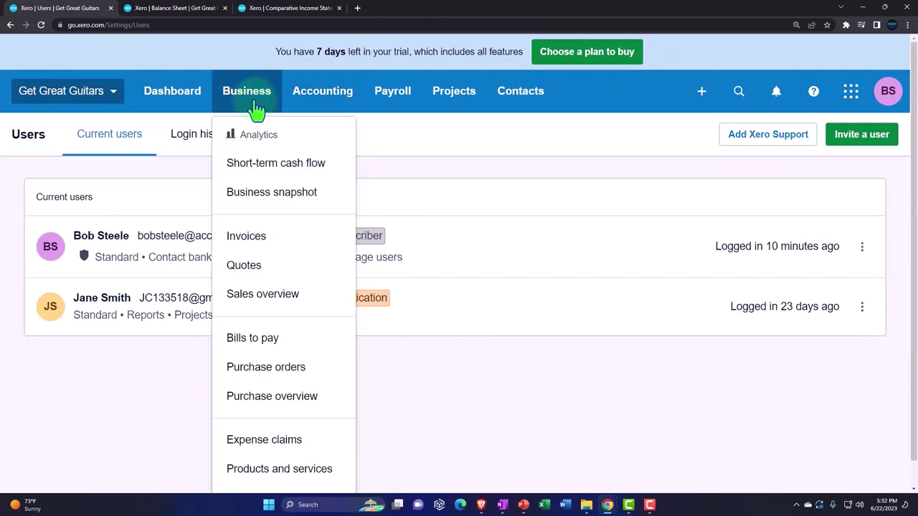
left_click(307, 475)
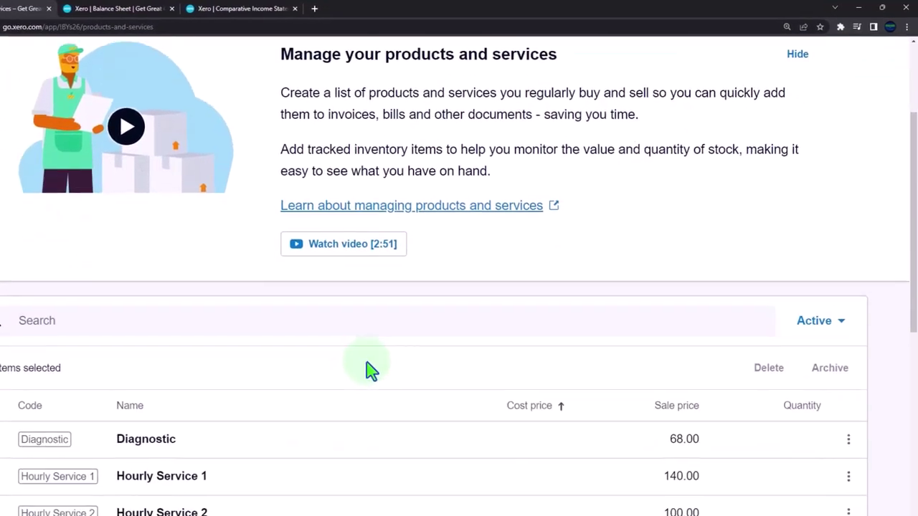
scroll(370, 369, "down", 6)
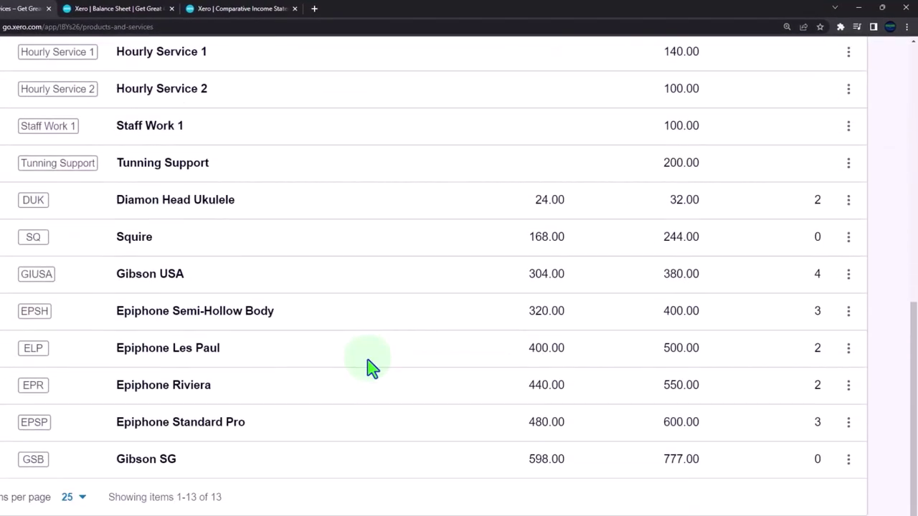
scroll(369, 385, "up", 2)
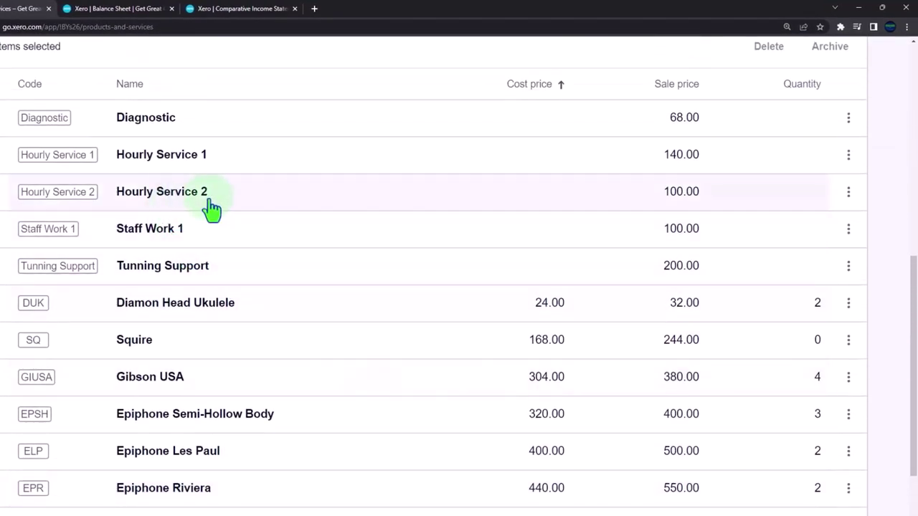
scroll(283, 335, "down", 2)
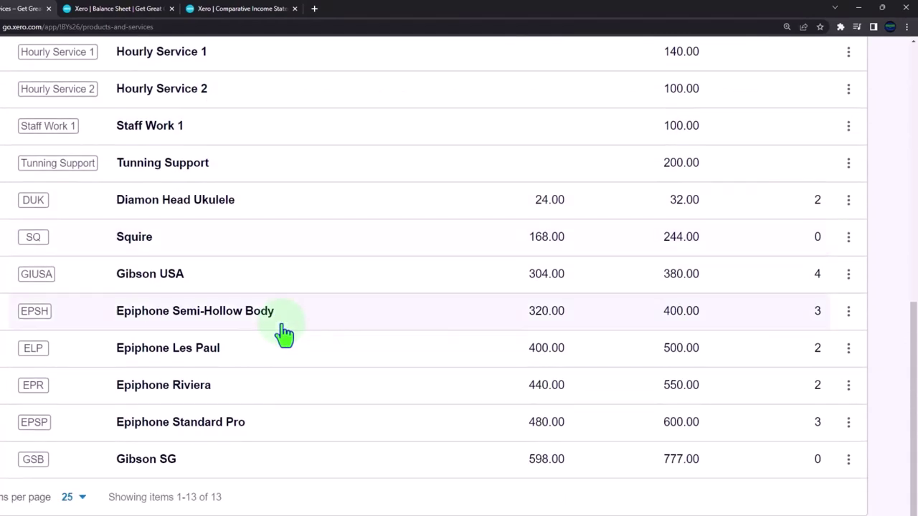
scroll(284, 334, "up", 7)
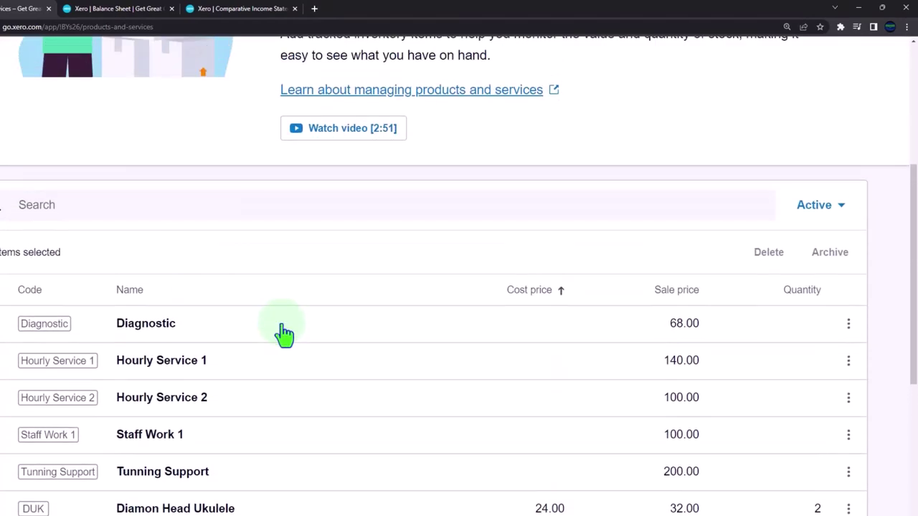
scroll(284, 333, "up", 2)
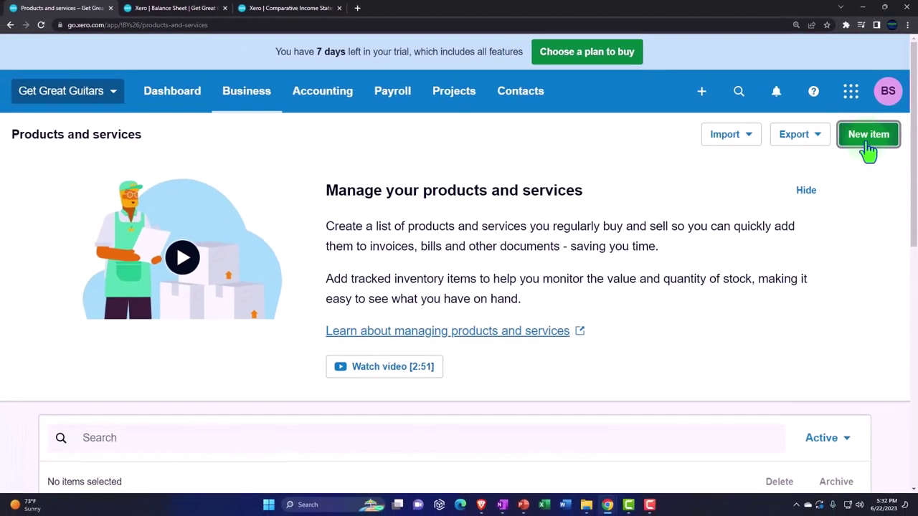
Start a new product or service item and enter Guitar Lessons 1 as its code
left_click(867, 140)
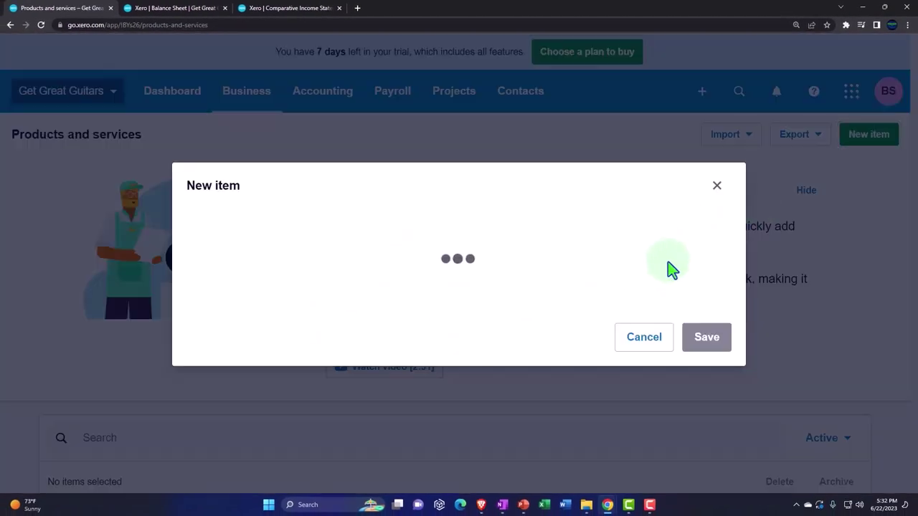
left_click(226, 126)
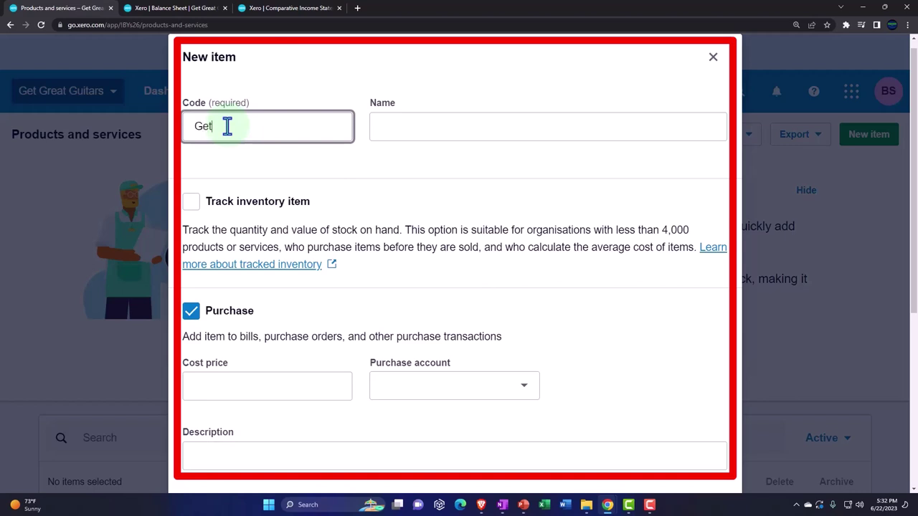
type("Ge")
key("BackSpace")
key("BackSpace")
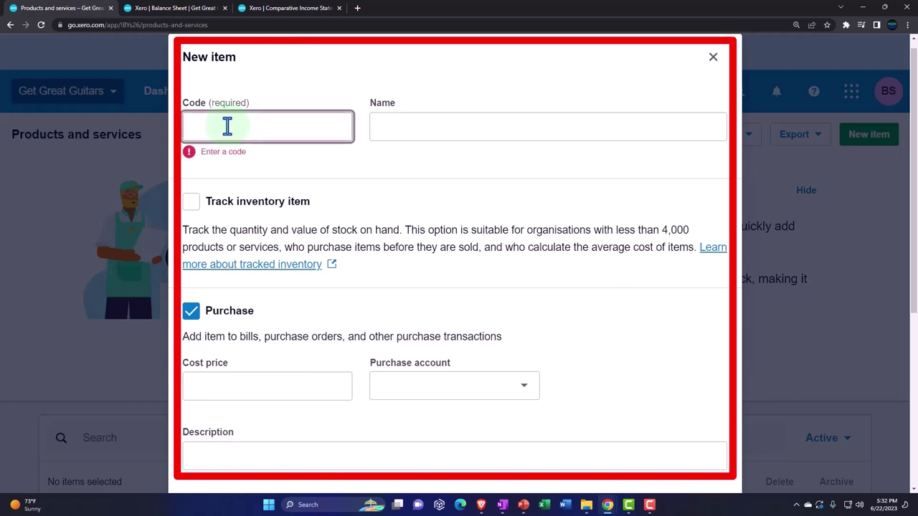
type("Guitar")
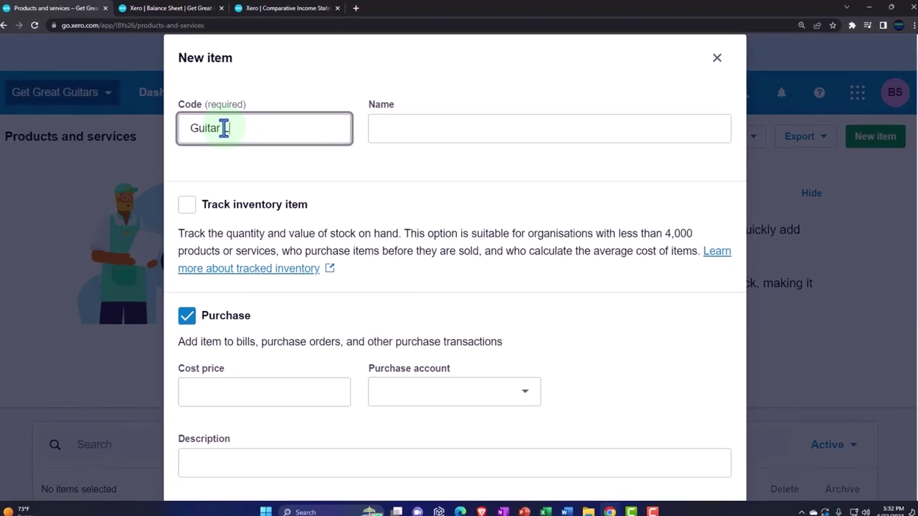
type(" Lessons 1")
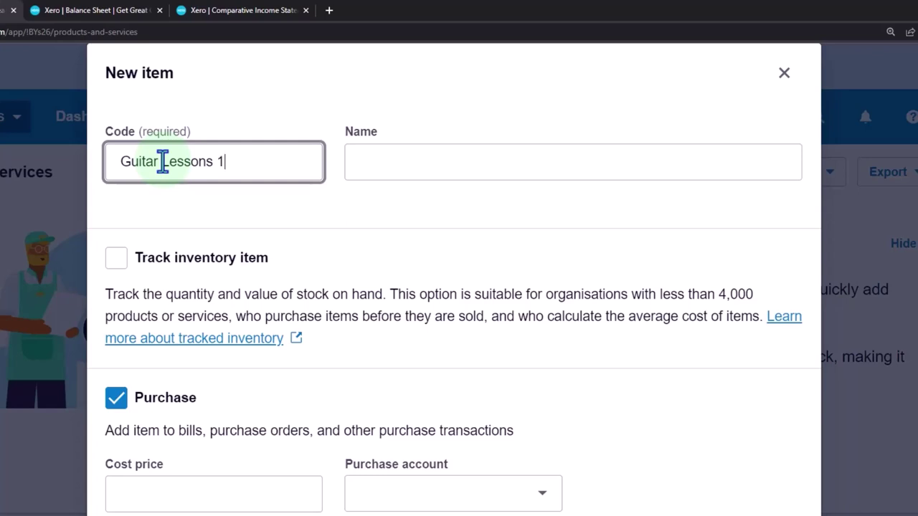
Copy the new item's code Guitar Lessons 1 into its name
key("Tab")
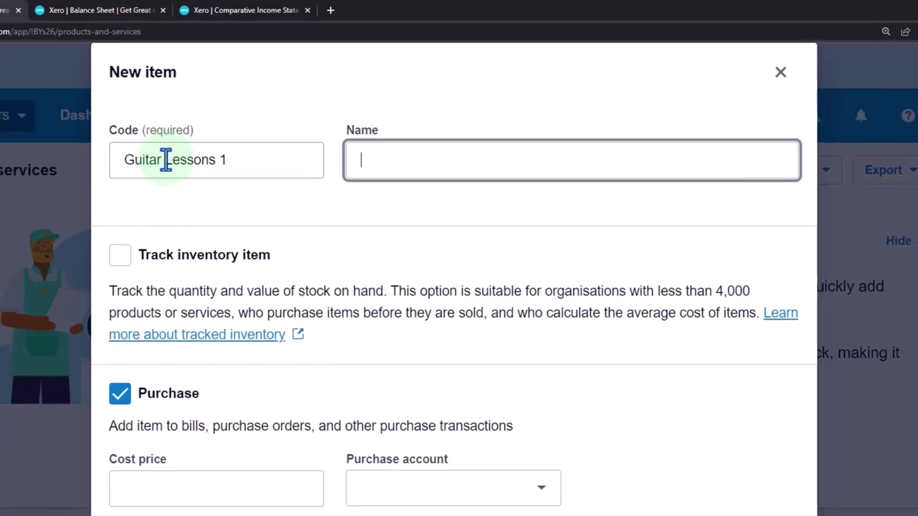
key("shift+Tab")
key("ctrl+c")
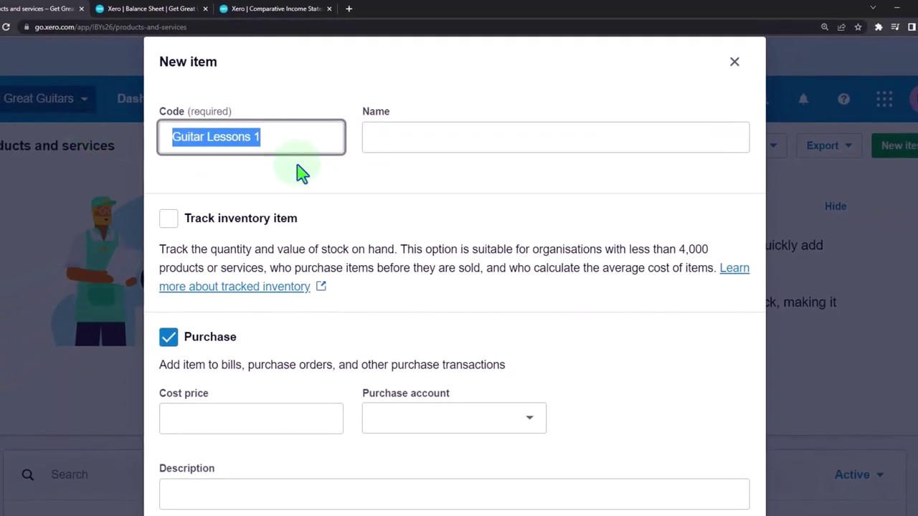
left_click(395, 143)
key("ctrl+v")
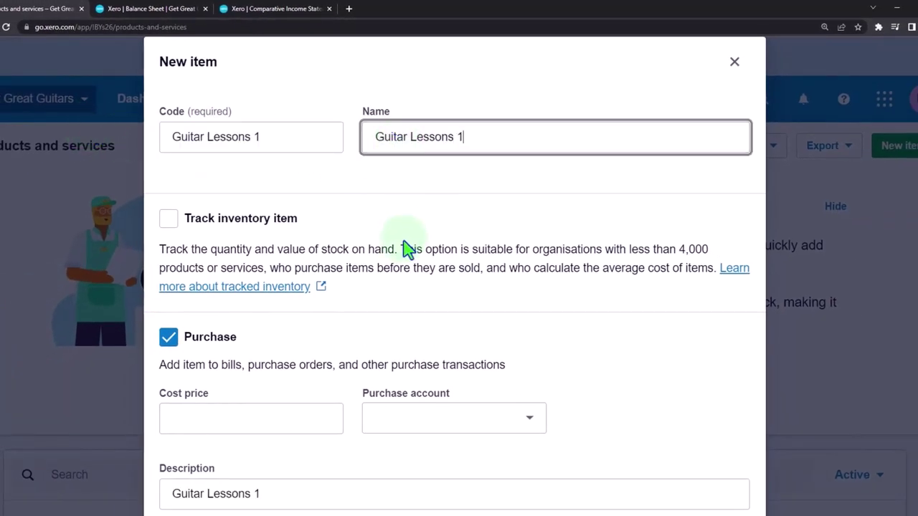
Exclude the Guitar Lessons 1 item from purchase transactions and set its sale price to 75.00
scroll(216, 246, "down", 2)
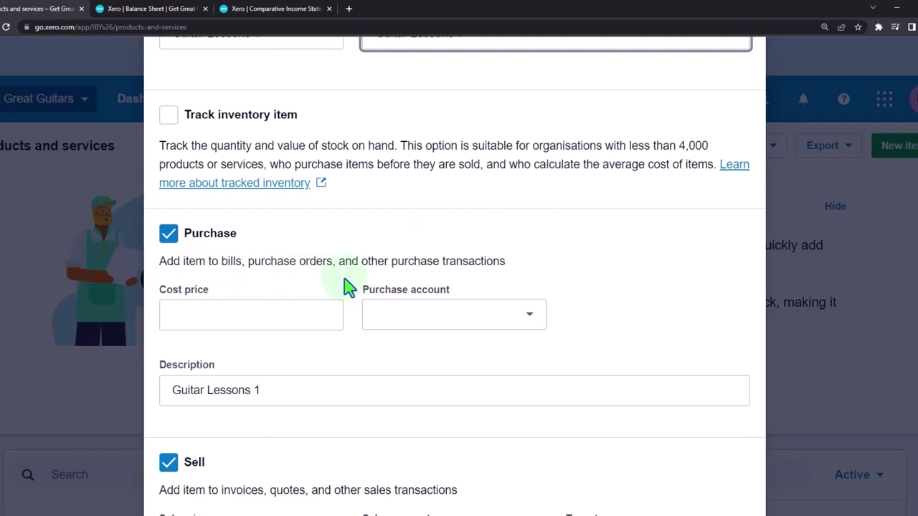
scroll(403, 276, "down", 1)
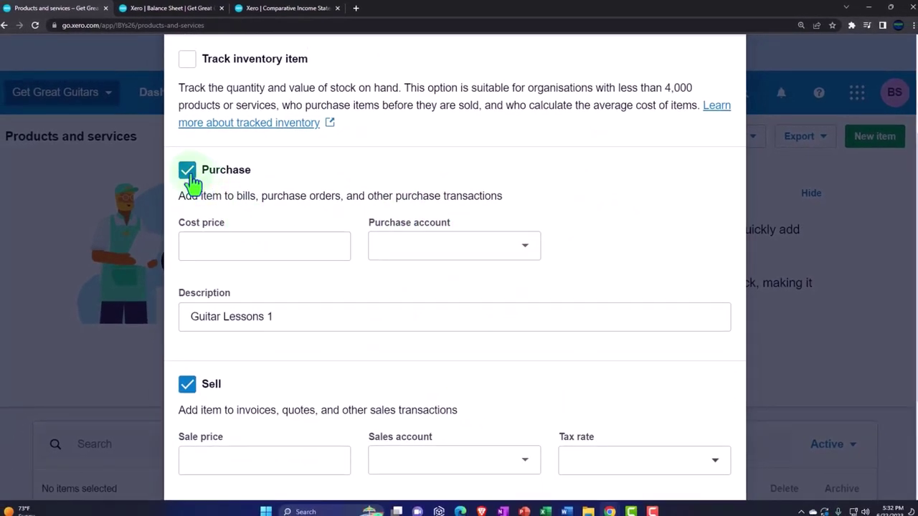
left_click(187, 172)
scroll(327, 257, "down", 1)
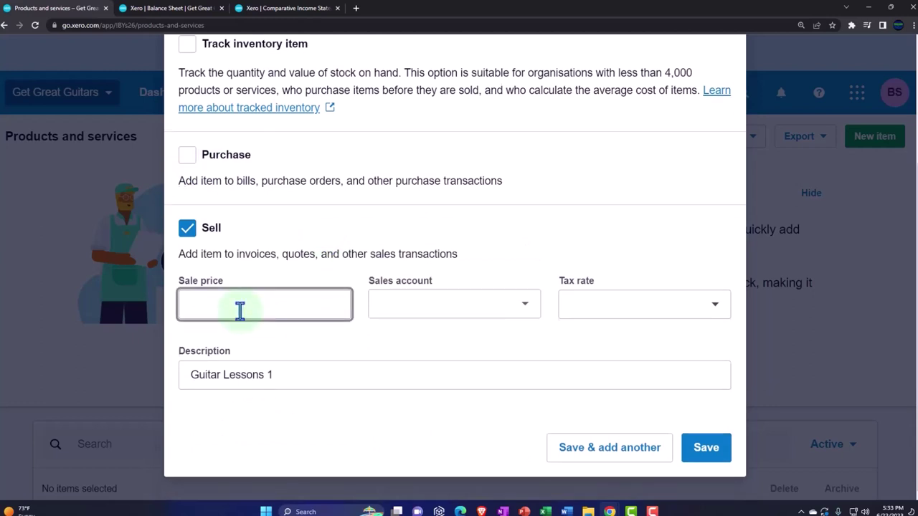
key("Tab")
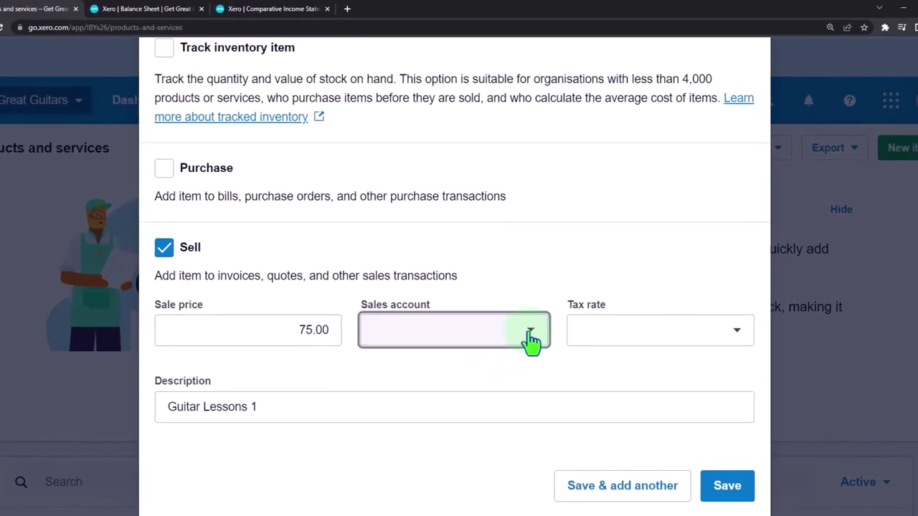
Assign the 4300 - Service sales account to the Guitar Lessons 1 item, save it and check it in the products and services list
left_click(530, 337)
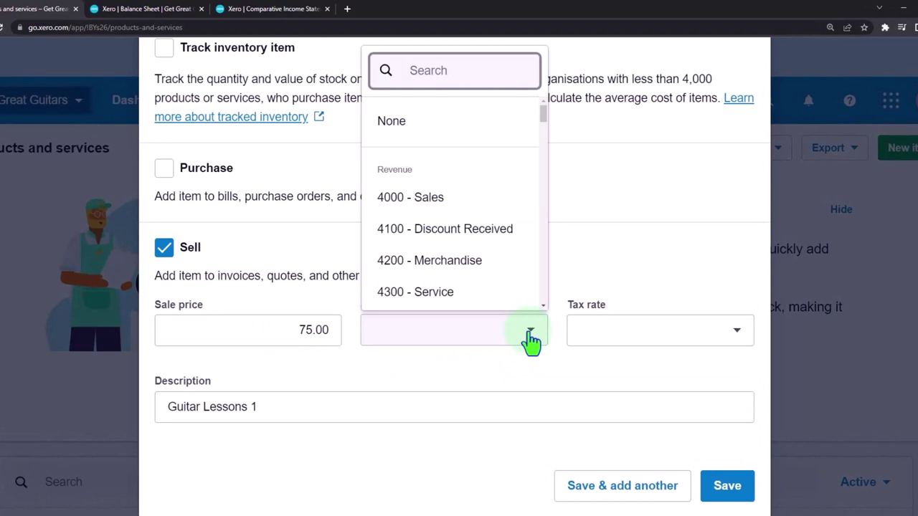
scroll(434, 307, "down", 2)
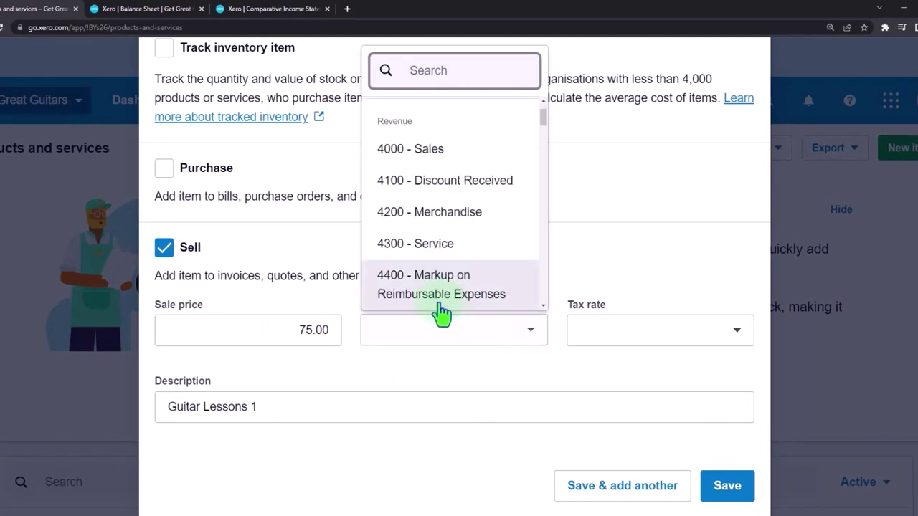
left_click(434, 256)
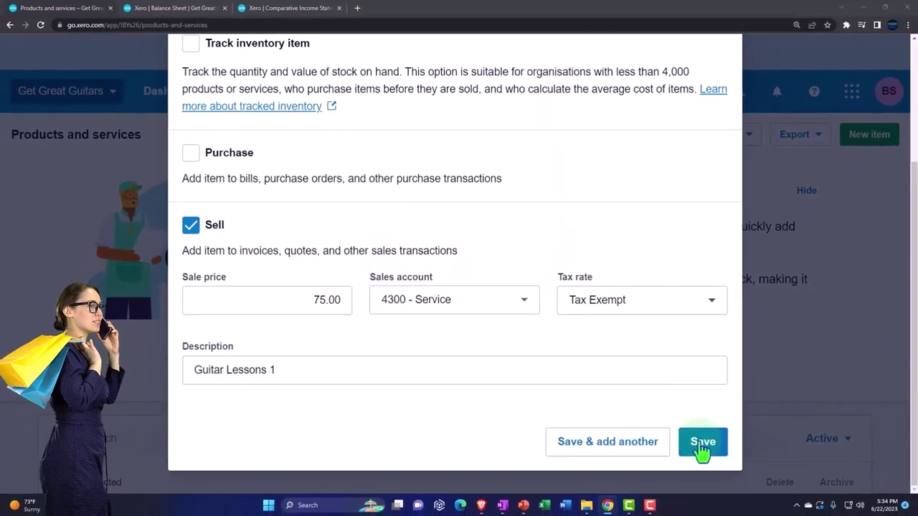
left_click(701, 443)
scroll(450, 247, "down", 3)
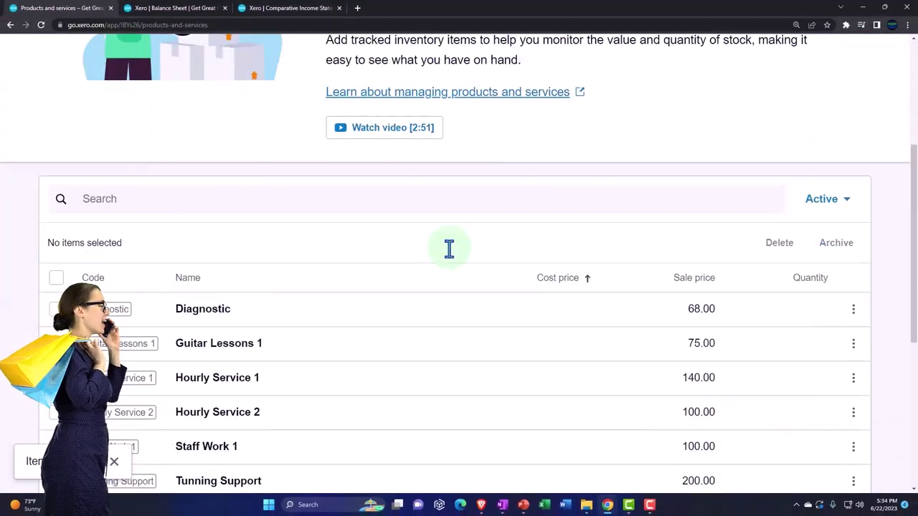
scroll(449, 247, "down", 4)
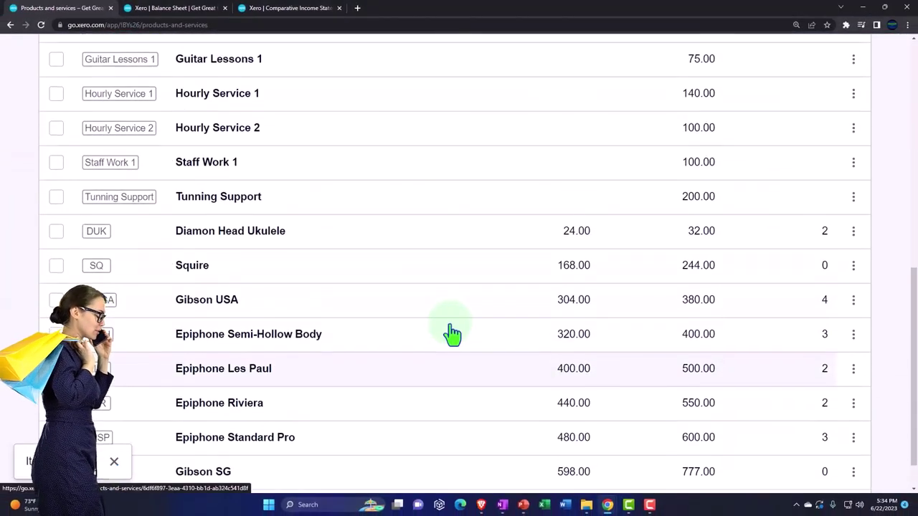
scroll(449, 329, "up", 2)
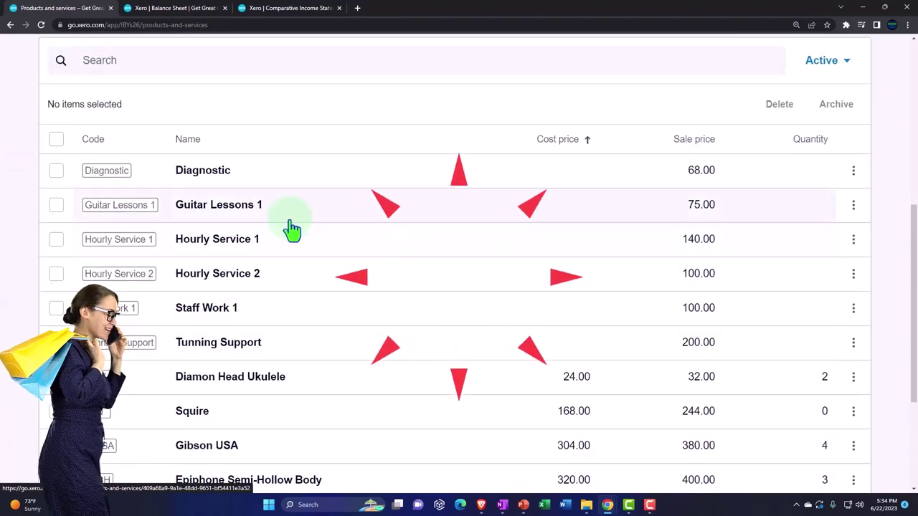
Open Customer 1's Guitar Lessons Cust 1 project from the list of all projects
scroll(293, 229, "up", 5)
left_click(447, 106)
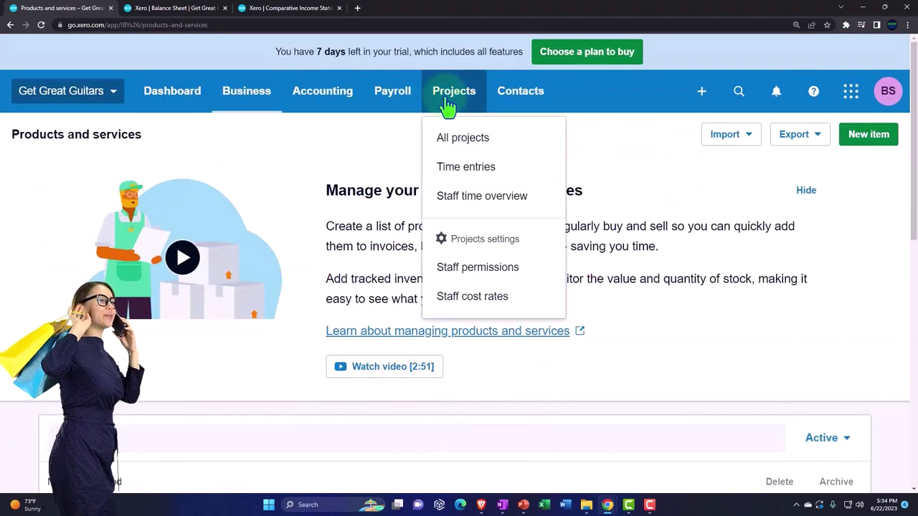
left_click(490, 147)
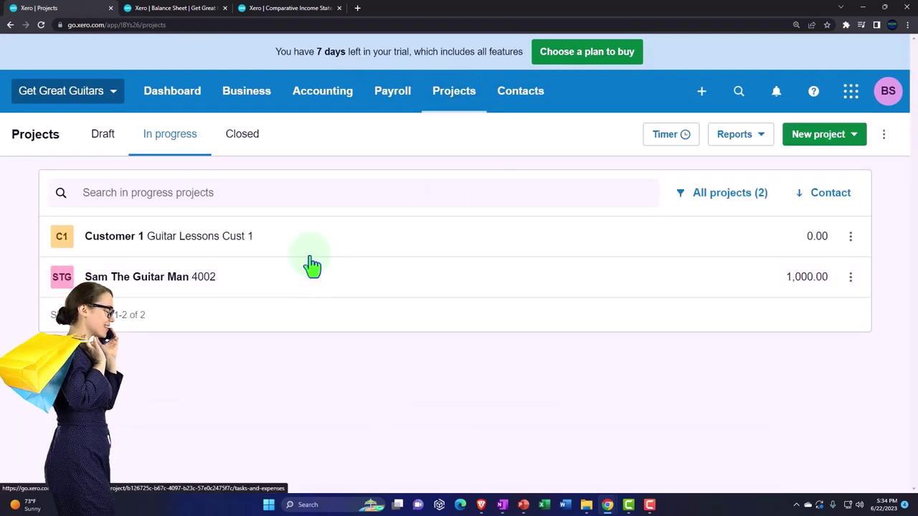
left_click(185, 244)
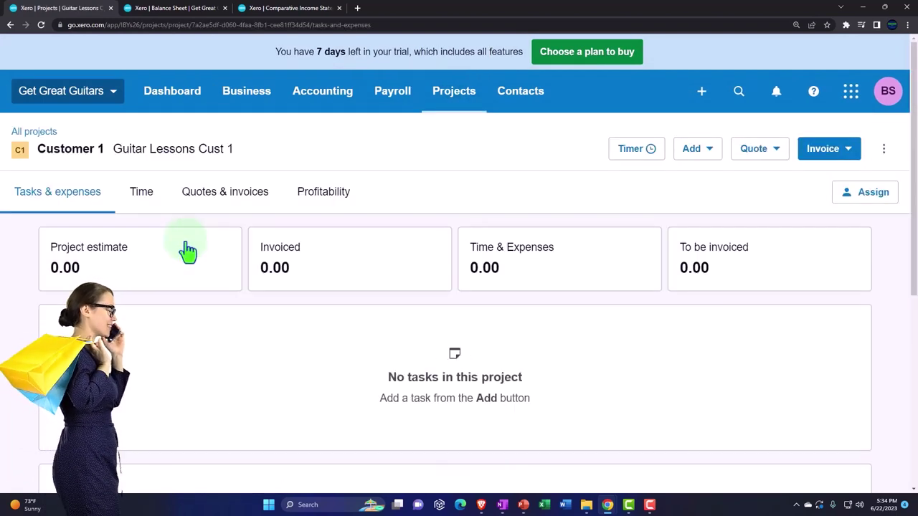
Add a task to the project from the Guitar Lessons 1 item, charged hourly at 75.00 with no estimated hours, and save it
left_click(699, 151)
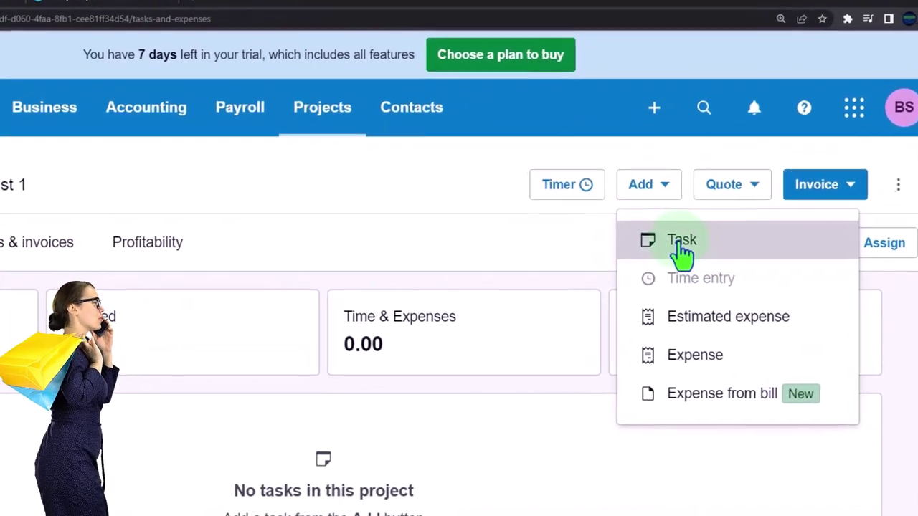
left_click(681, 244)
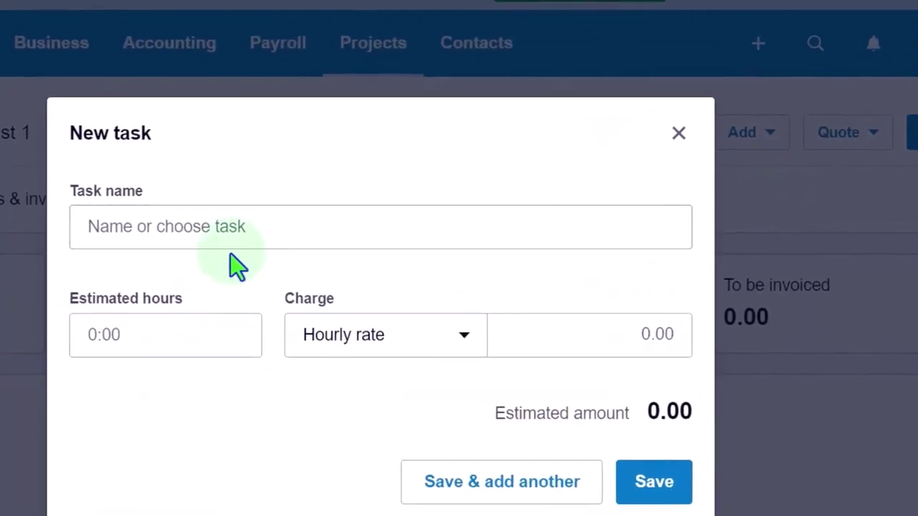
left_click(197, 234)
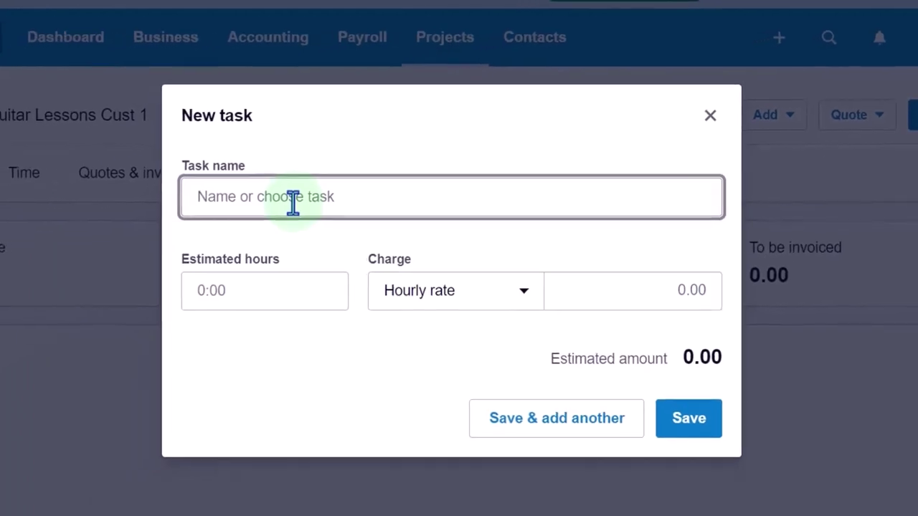
type("gu")
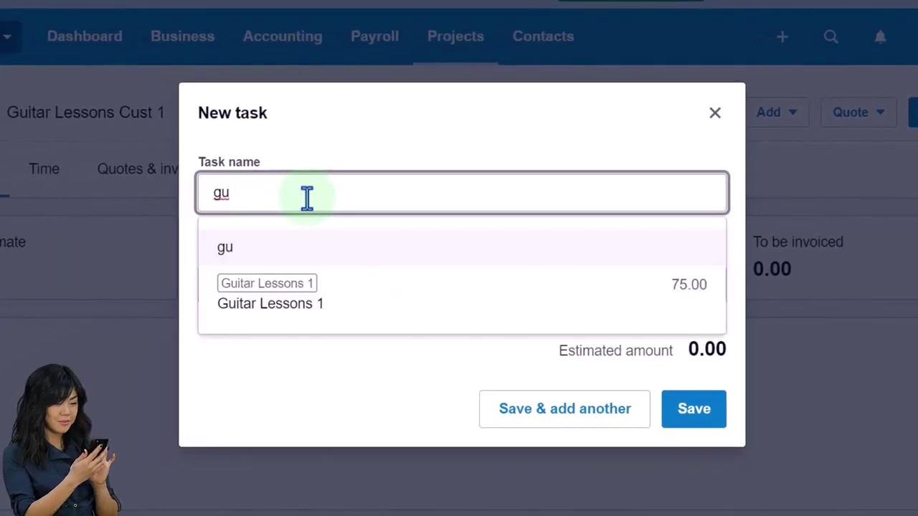
left_click(308, 304)
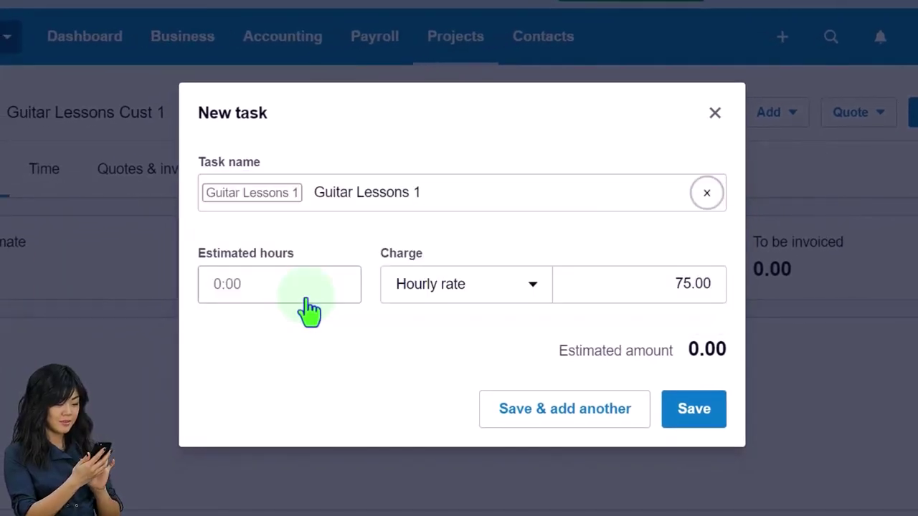
left_click(306, 299)
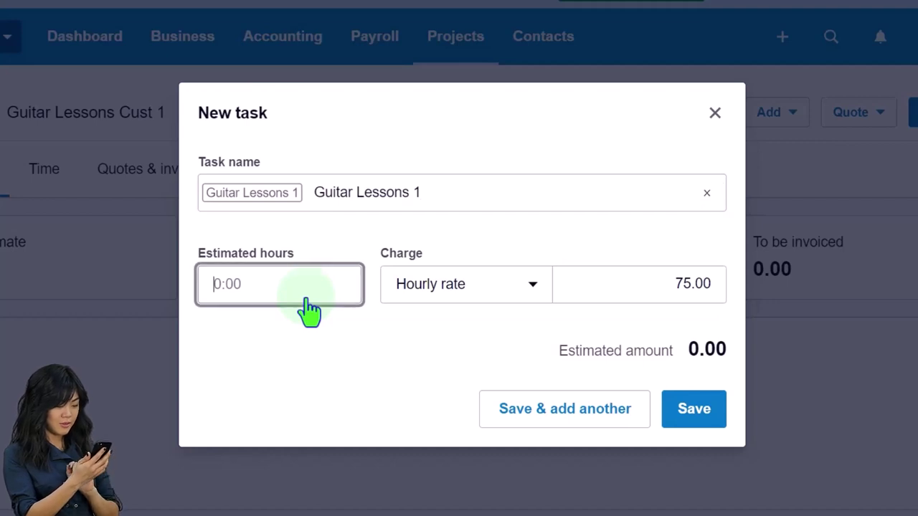
key("Tab")
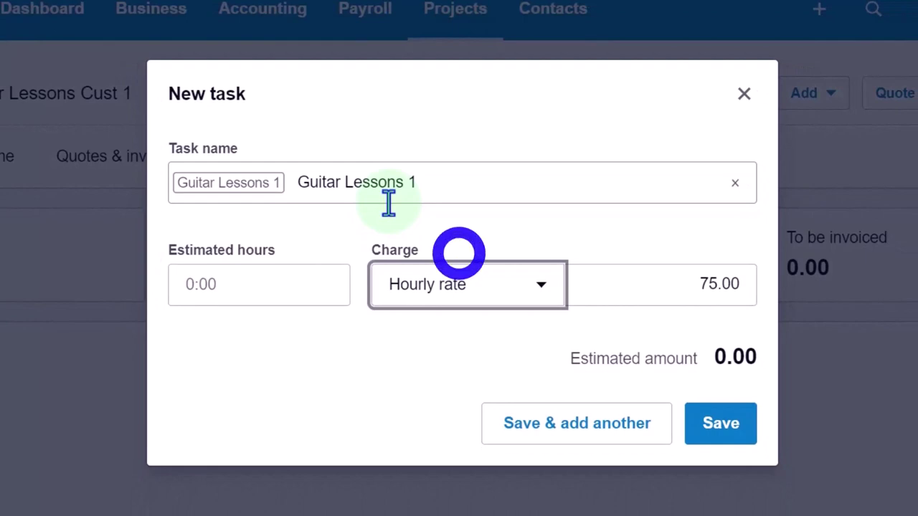
left_click(717, 426)
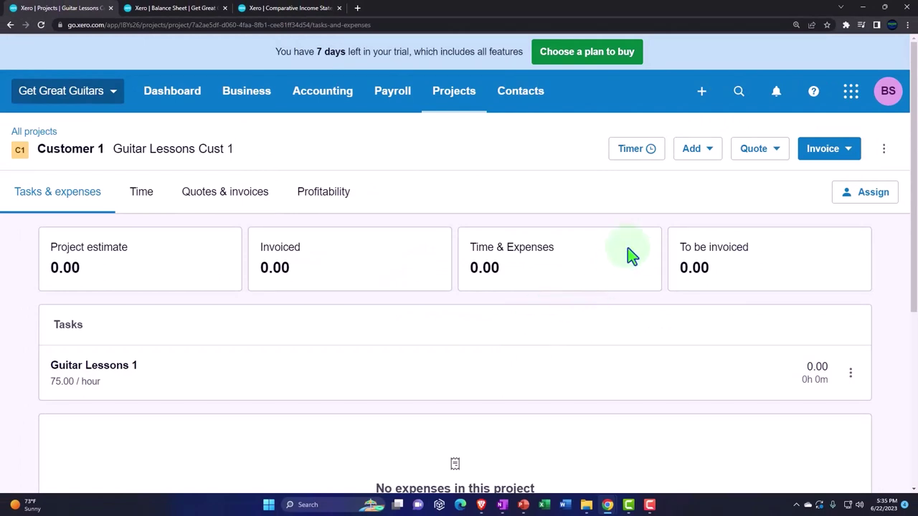
Start a new time entry for the project's Guitar Lessons 1 task with the description Guitar Lessons
left_click(707, 159)
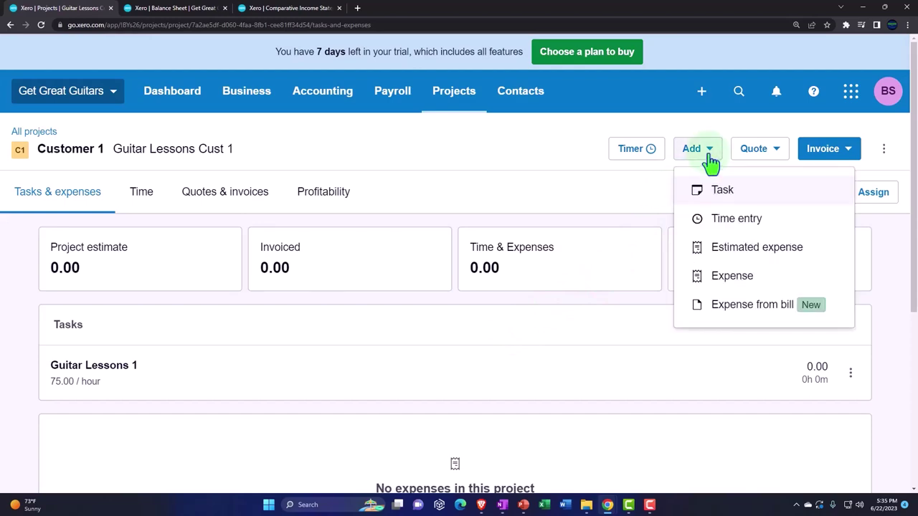
left_click(733, 219)
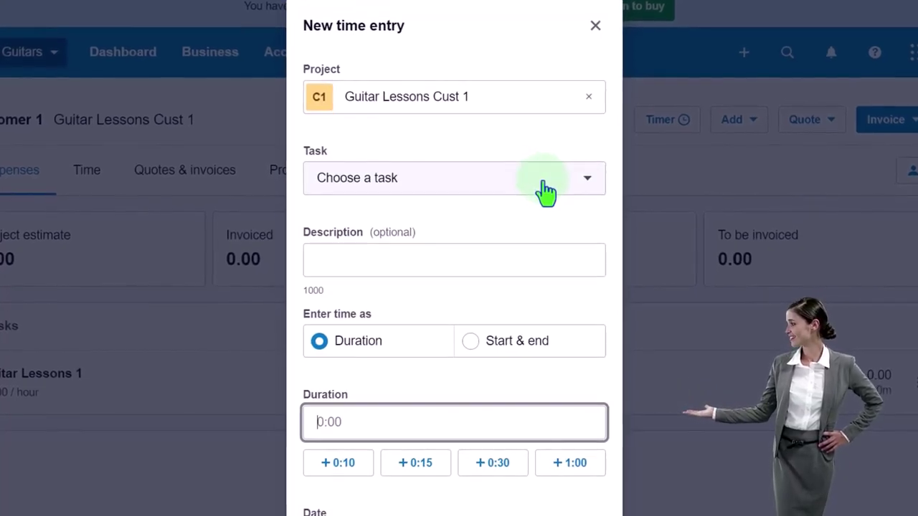
left_click(545, 188)
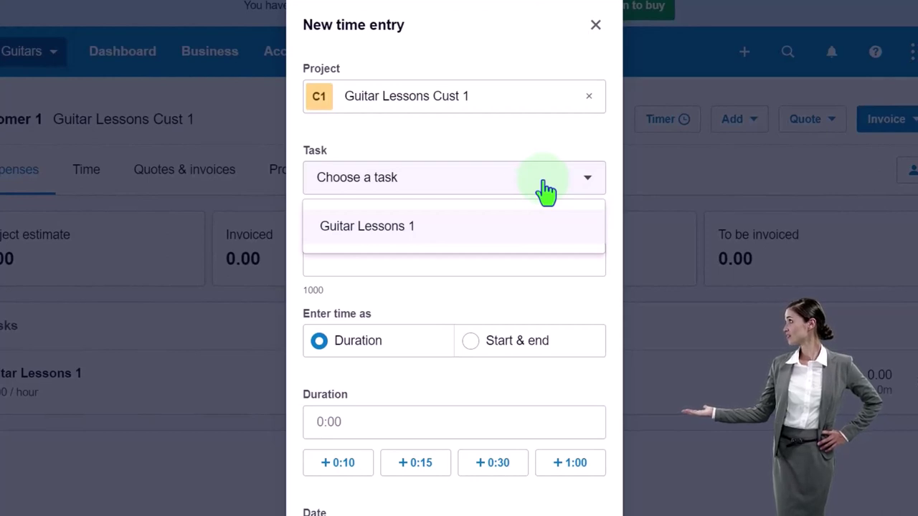
left_click(377, 230)
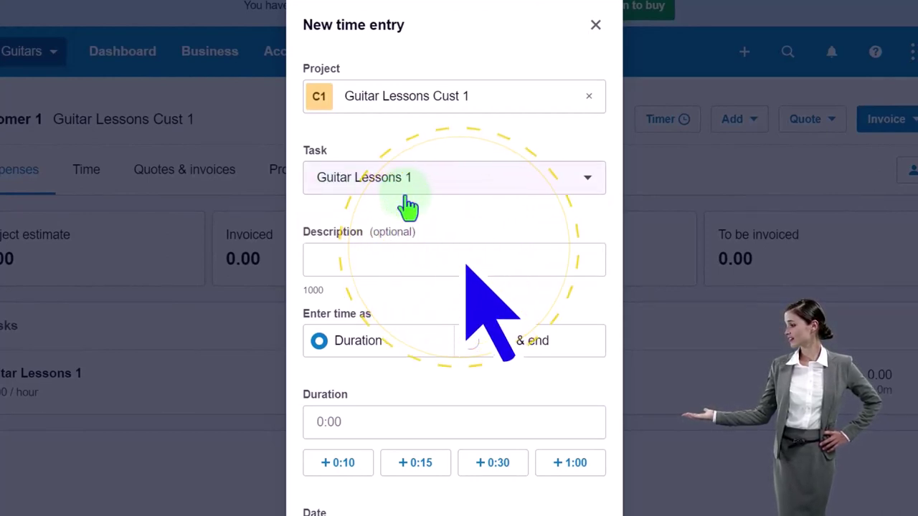
left_click(373, 262)
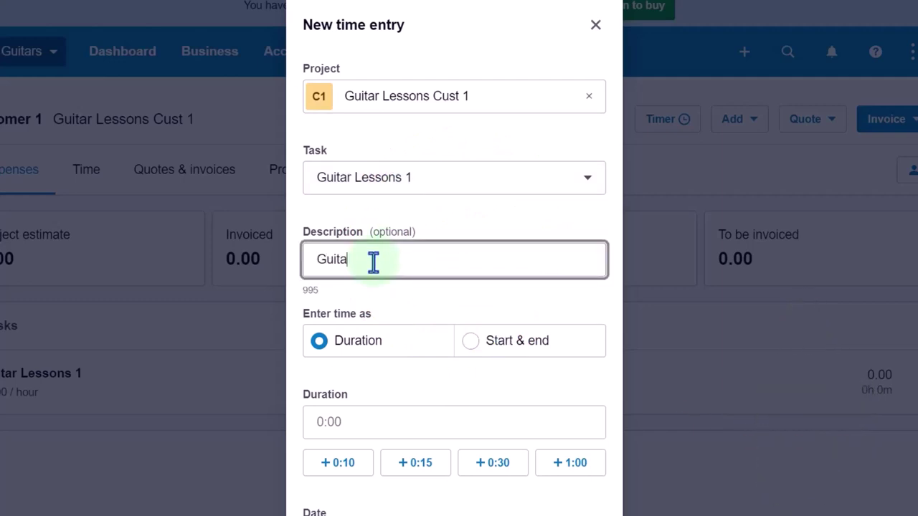
type("Guitar Lessons")
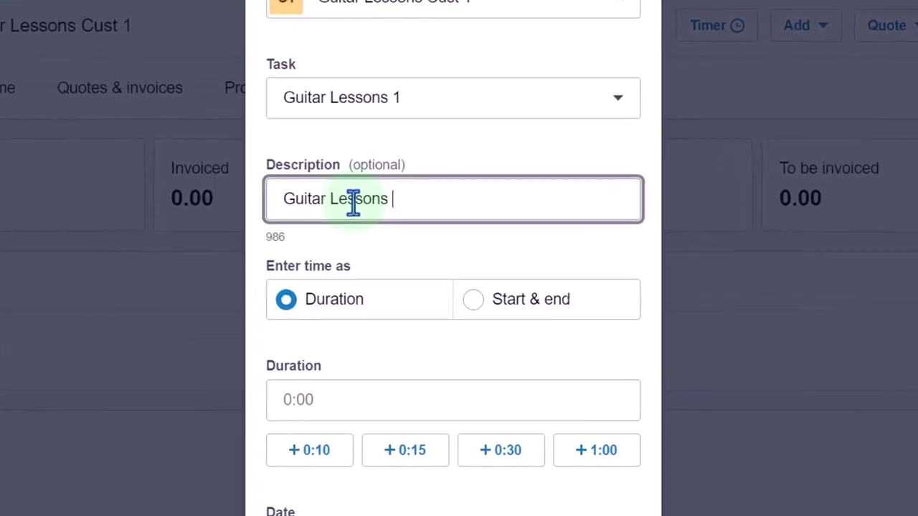
left_click(409, 247)
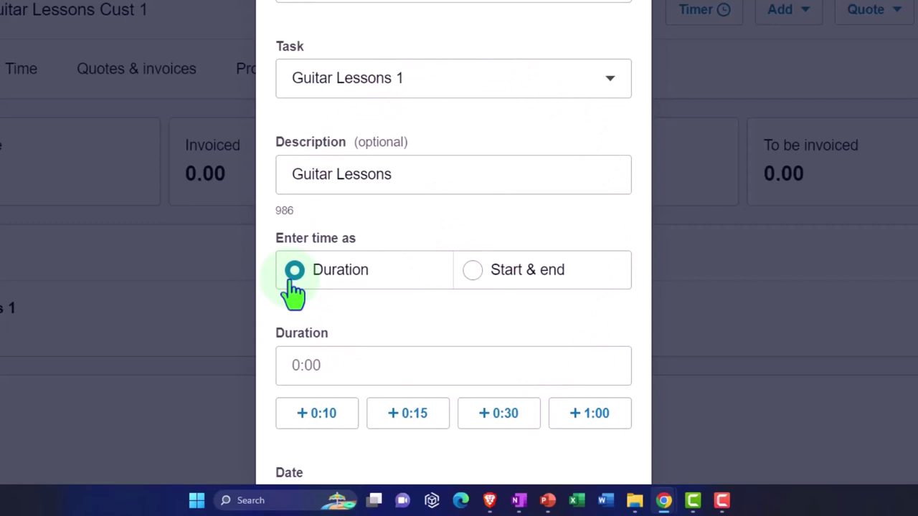
Set the time entry's duration to 4:00 and its date to 27 Feb 2023
left_click(326, 365)
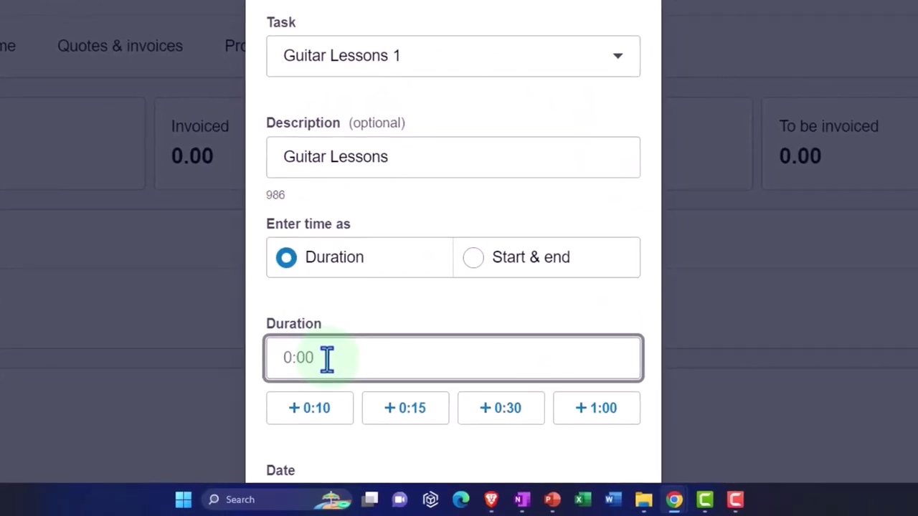
key("Tab")
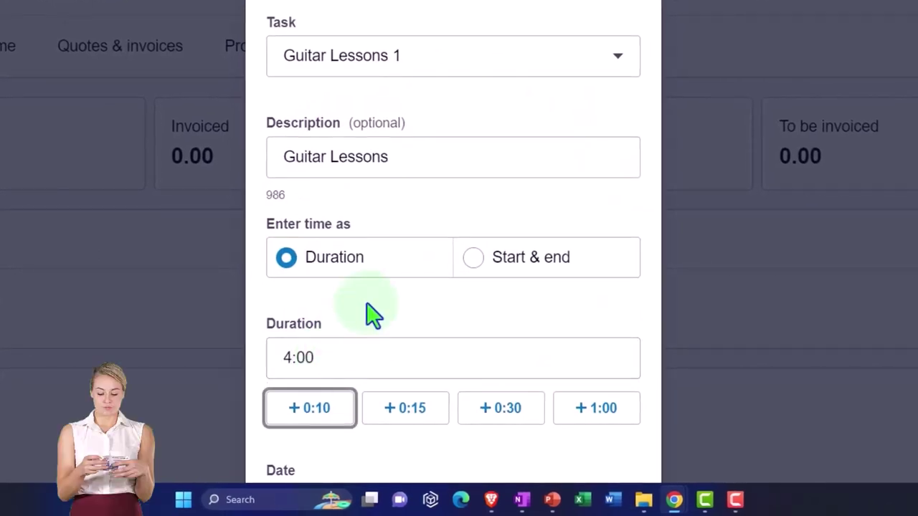
scroll(371, 313, "down", 3)
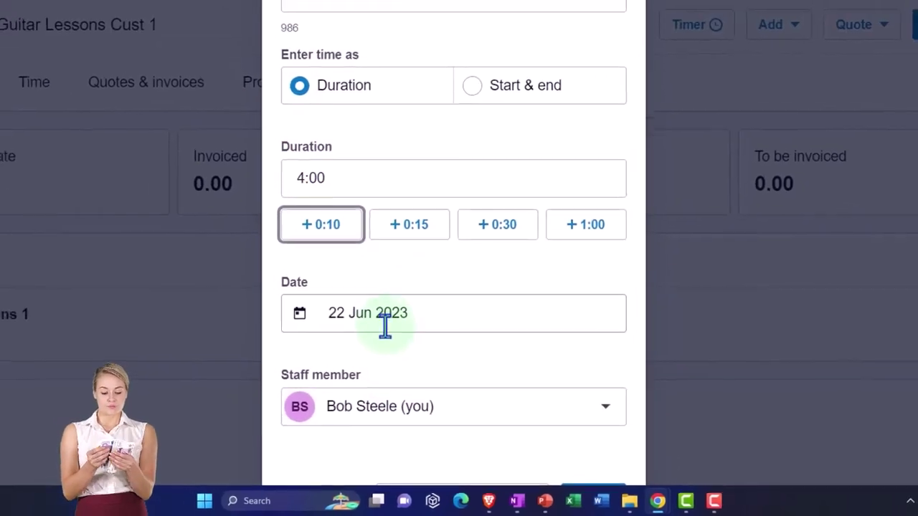
left_click(378, 305)
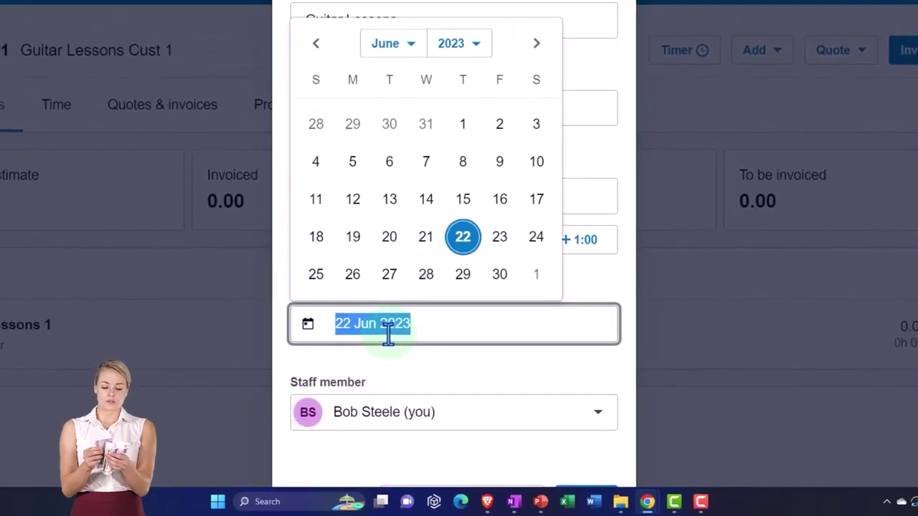
left_click(413, 50)
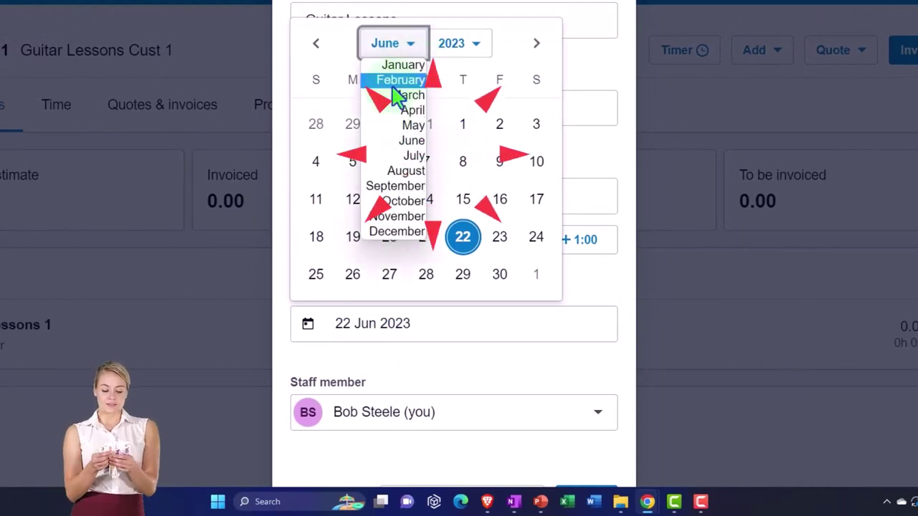
left_click(396, 82)
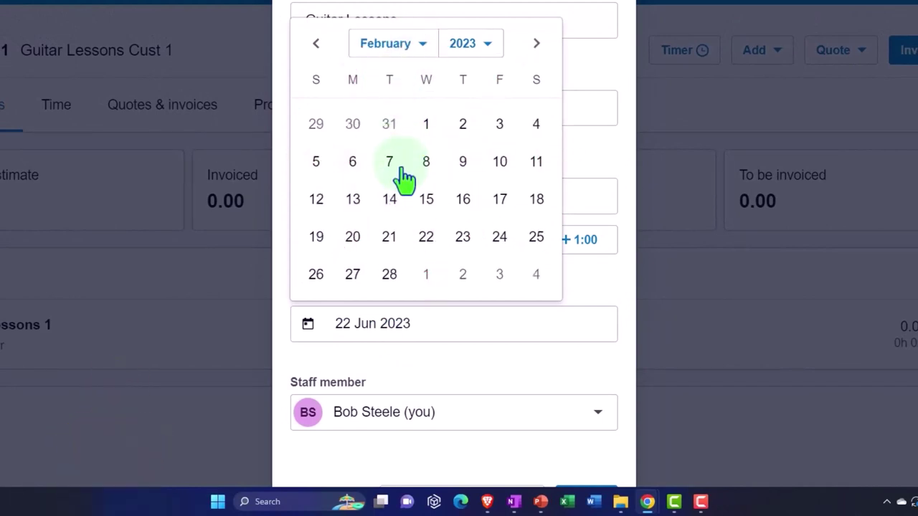
left_click(352, 280)
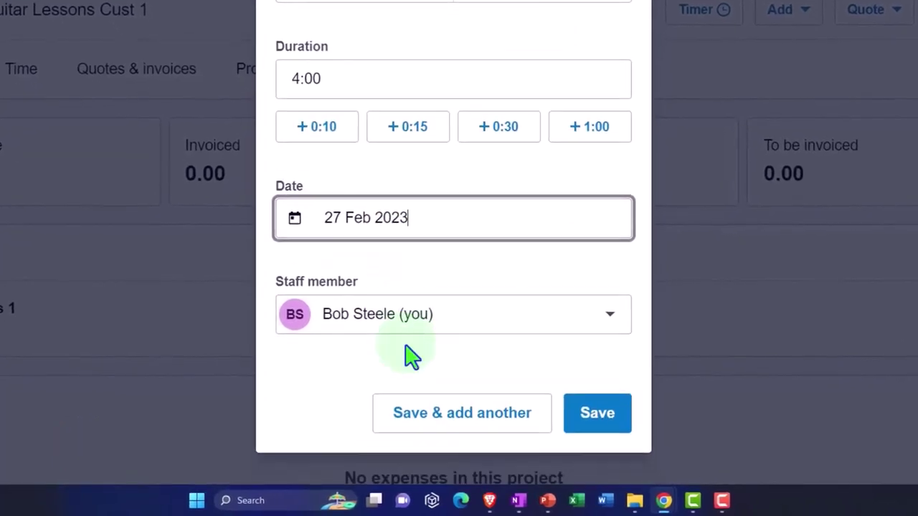
Assign the time entry to the other listed staff member instead of the current user and review the entry's details
left_click(388, 330)
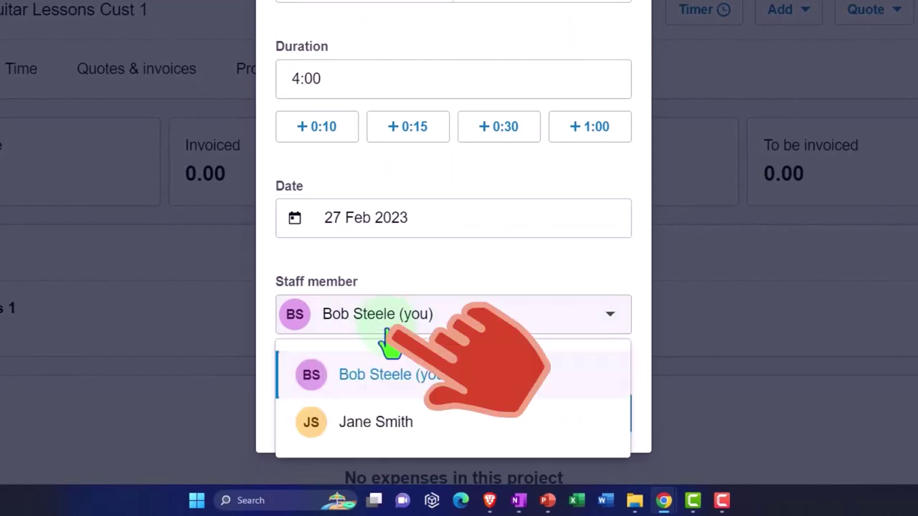
left_click(389, 423)
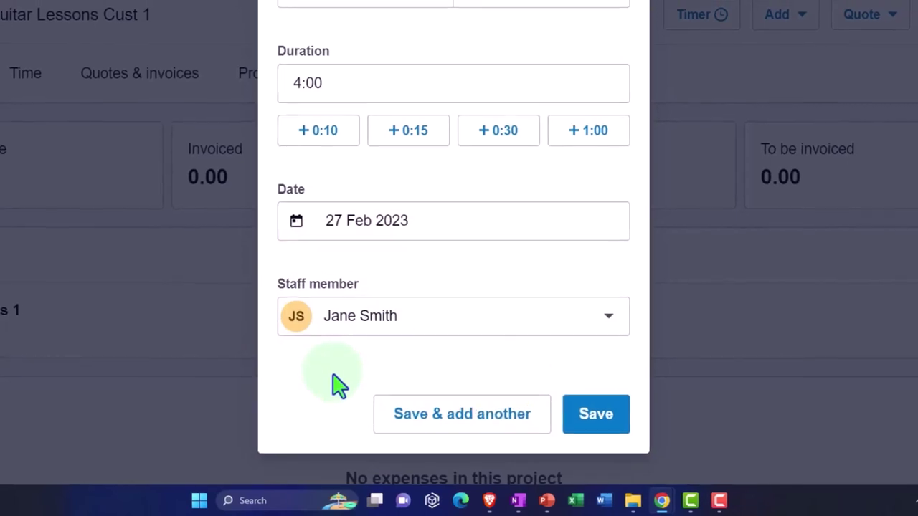
scroll(337, 383, "up", 5)
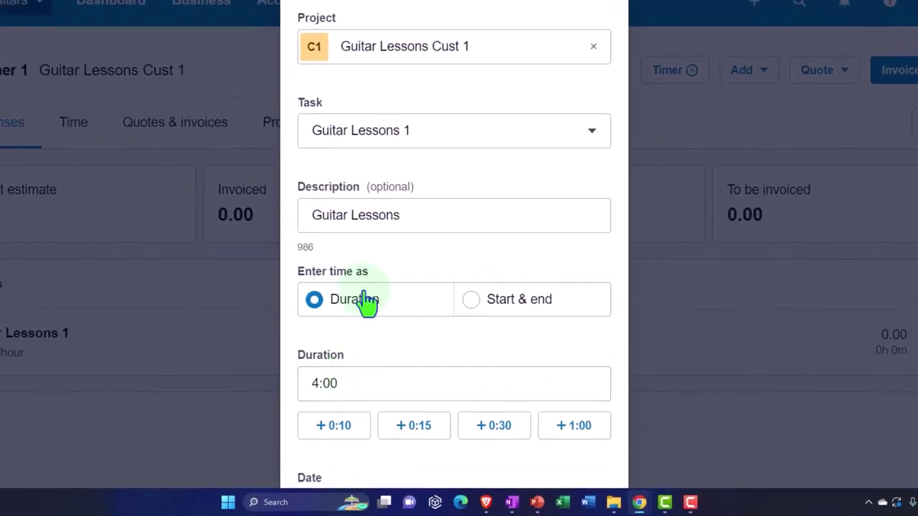
scroll(365, 301, "down", 4)
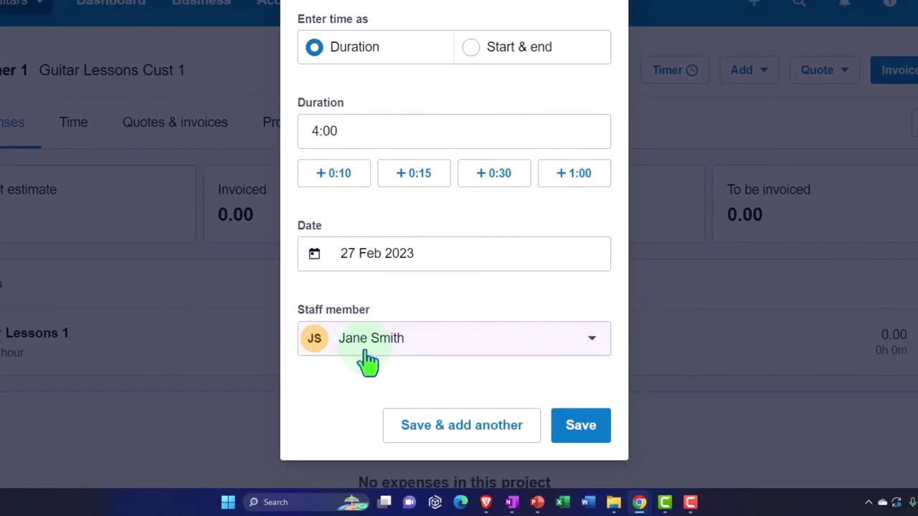
Review the time entry's task, description, duration, date and staff member, and save the entry
scroll(368, 364, "up", 3)
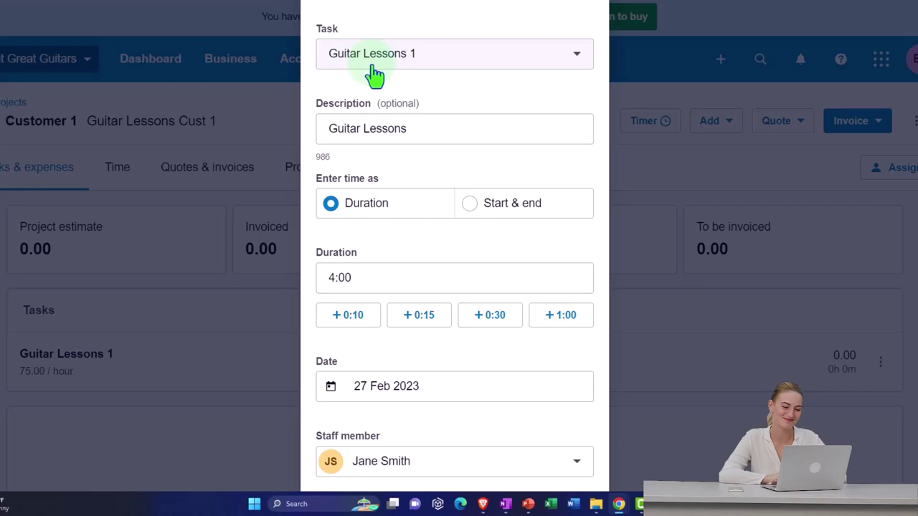
scroll(392, 205, "down", 1)
scroll(395, 205, "up", 1)
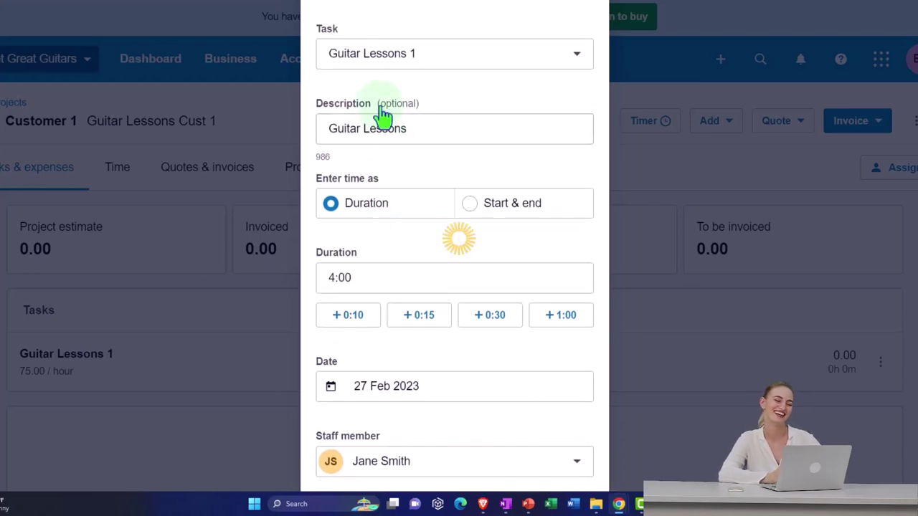
scroll(384, 308, "down", 1)
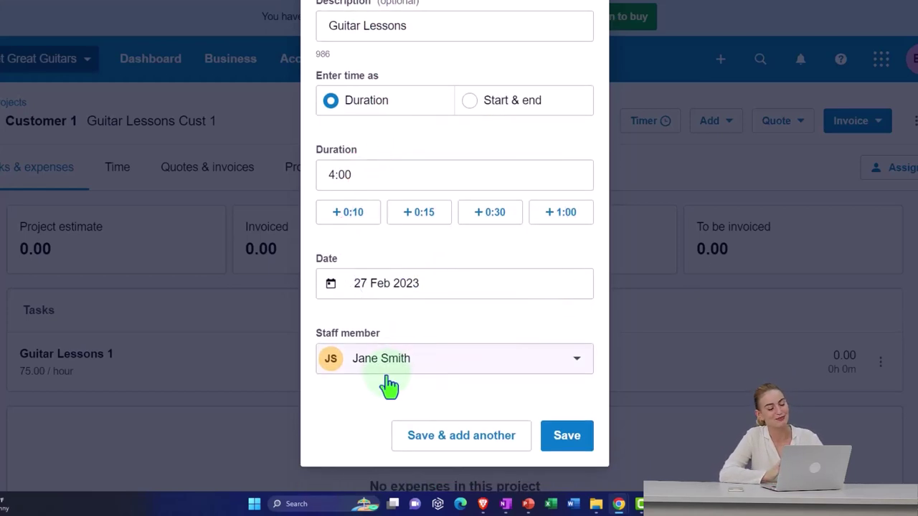
left_click(566, 442)
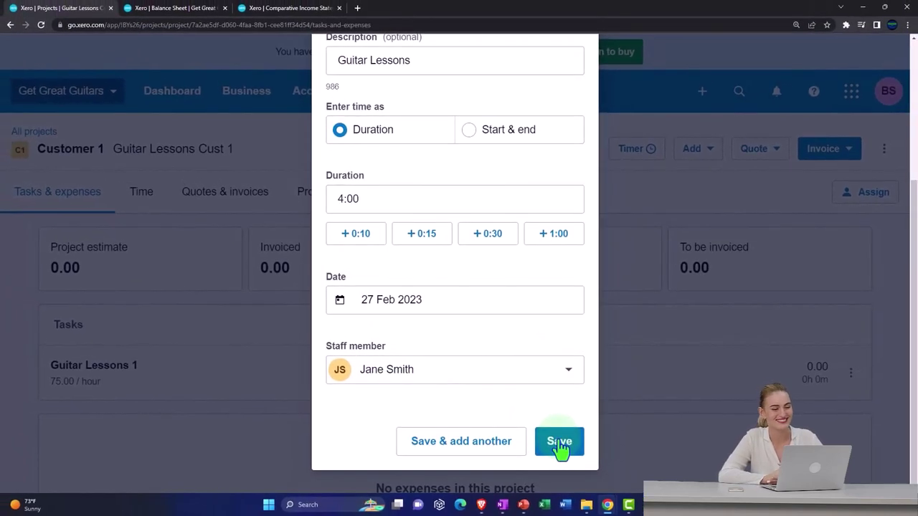
left_click(560, 444)
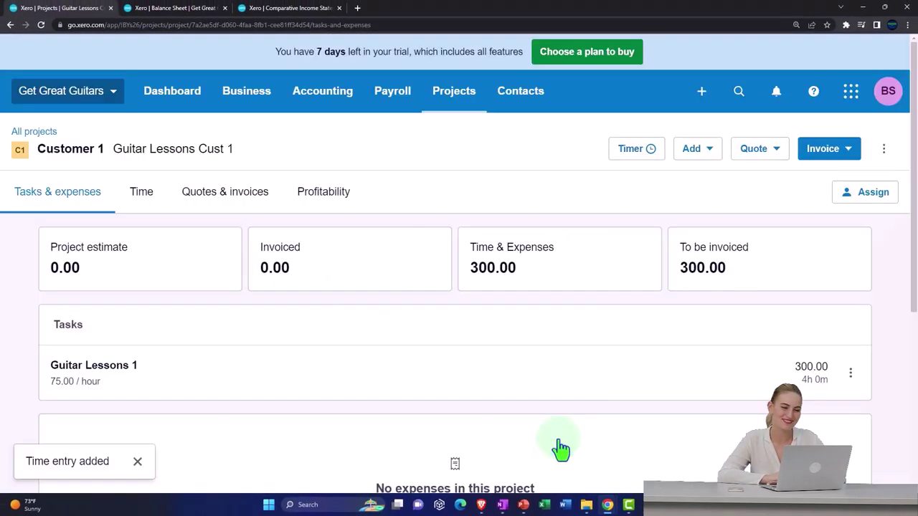
Review the Customer 1 project's task and expense totals and its recorded time entries
scroll(549, 408, "down", 1)
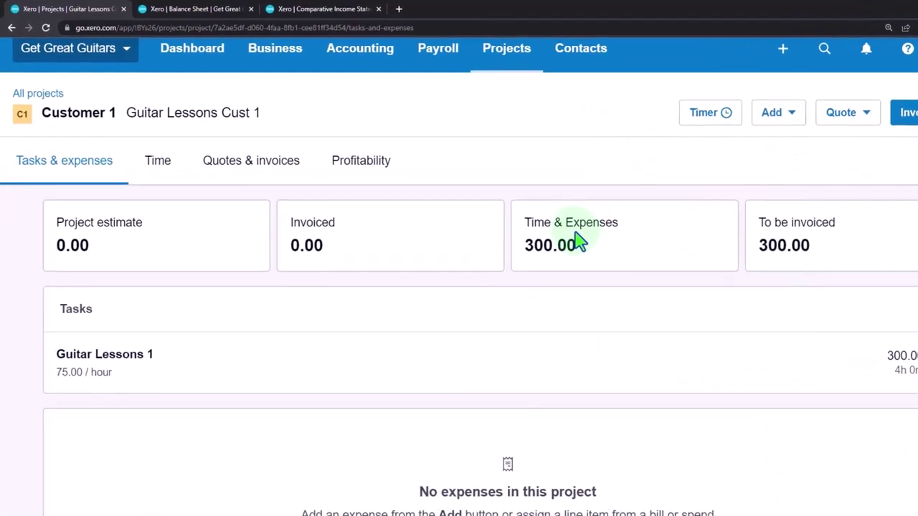
scroll(591, 255, "down", 4)
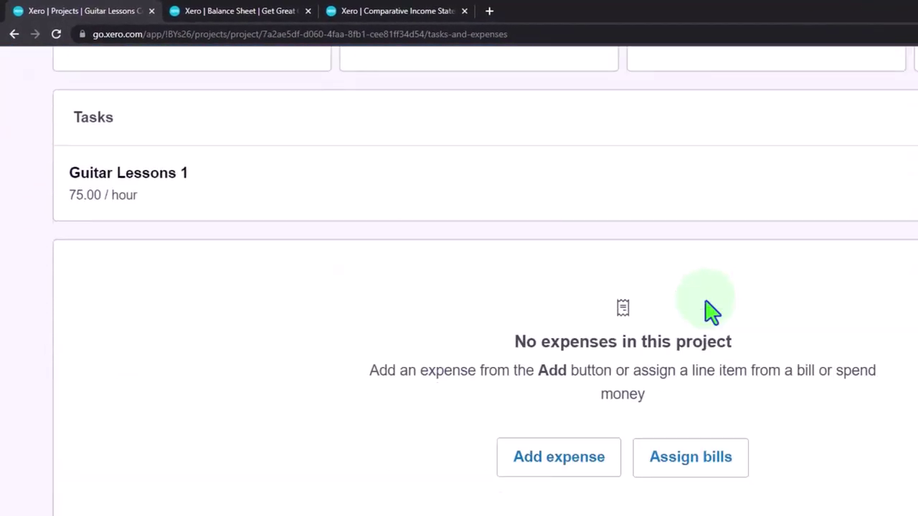
scroll(710, 310, "up", 4)
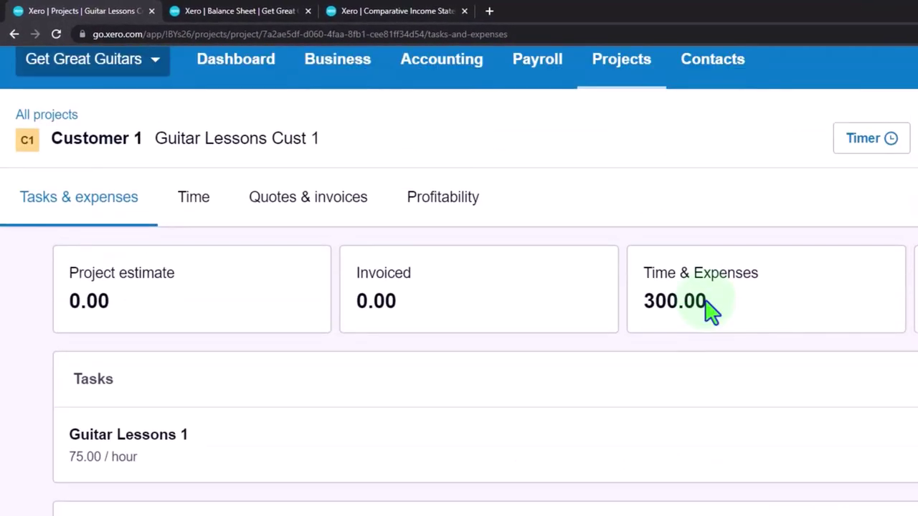
scroll(709, 311, "up", 1)
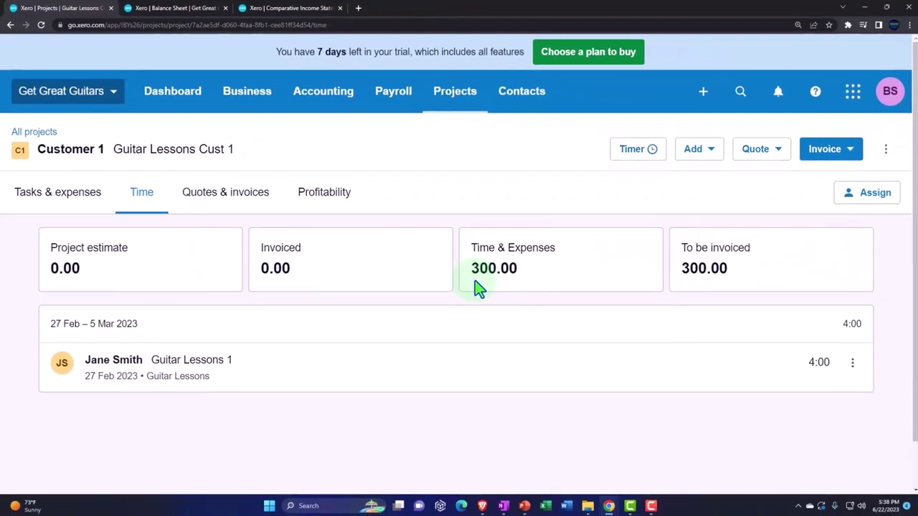
left_click(851, 363)
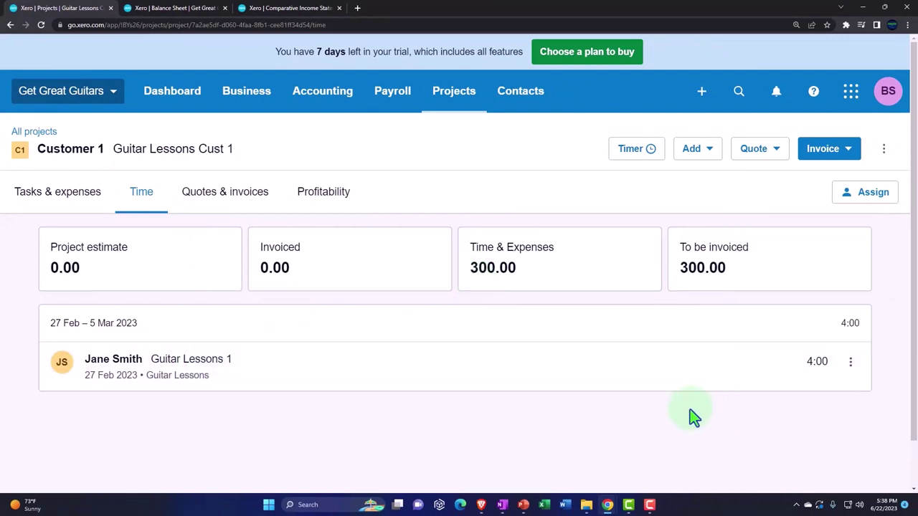
Review the project's quotes, invoices and profitability, comparing its cost with Wages & Salaries in the comparative income statement
left_click(248, 206)
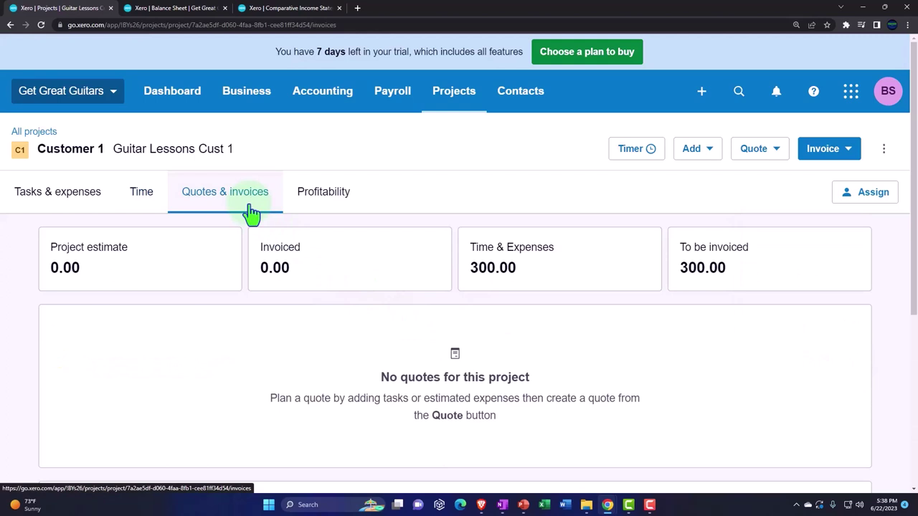
left_click(324, 210)
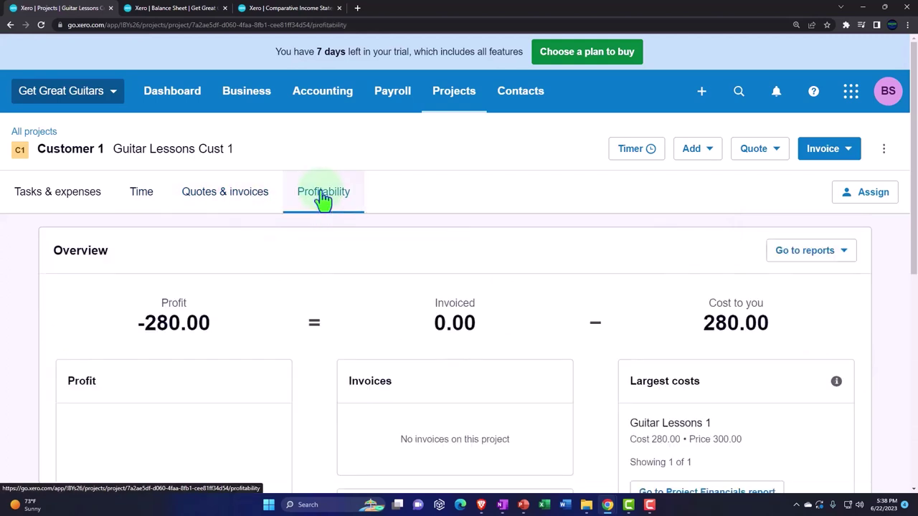
scroll(323, 201, "down", 2)
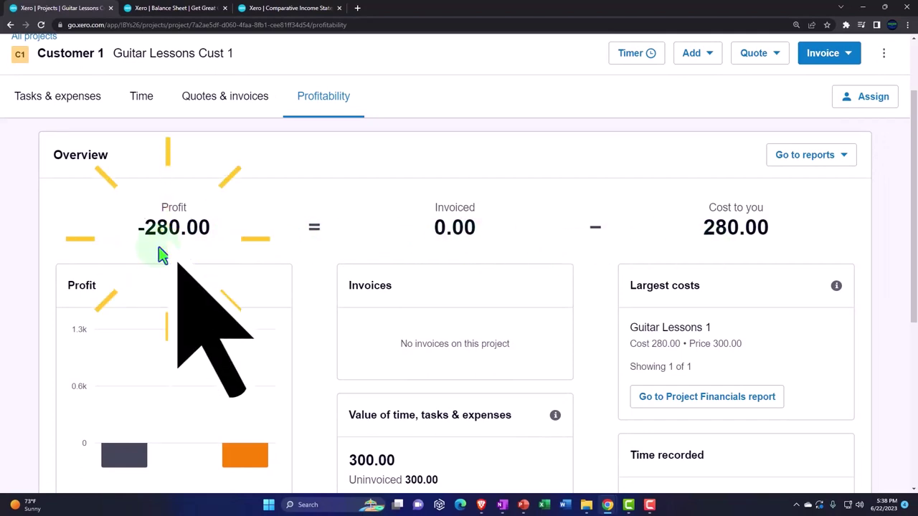
left_click(260, 8)
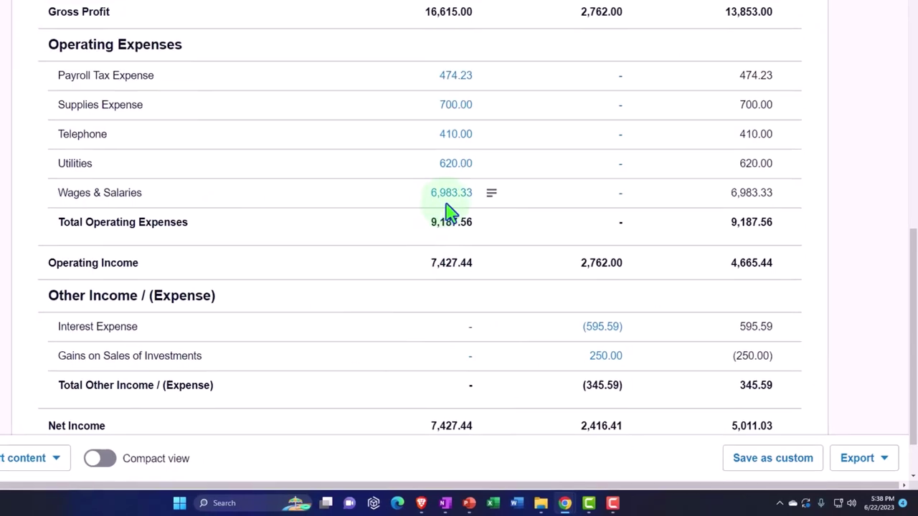
left_click(71, 10)
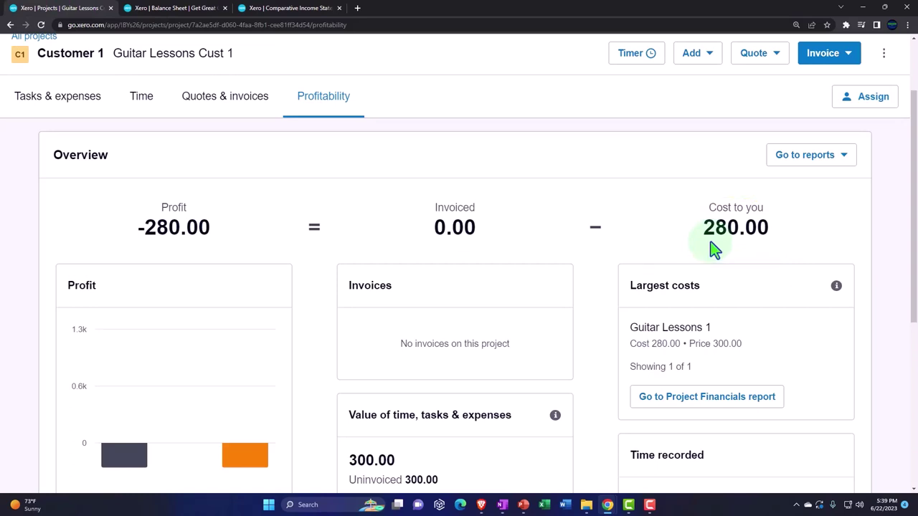
Start a new in-progress project from the list of all projects and choose Customer 2 as its contact
scroll(712, 247, "up", 1)
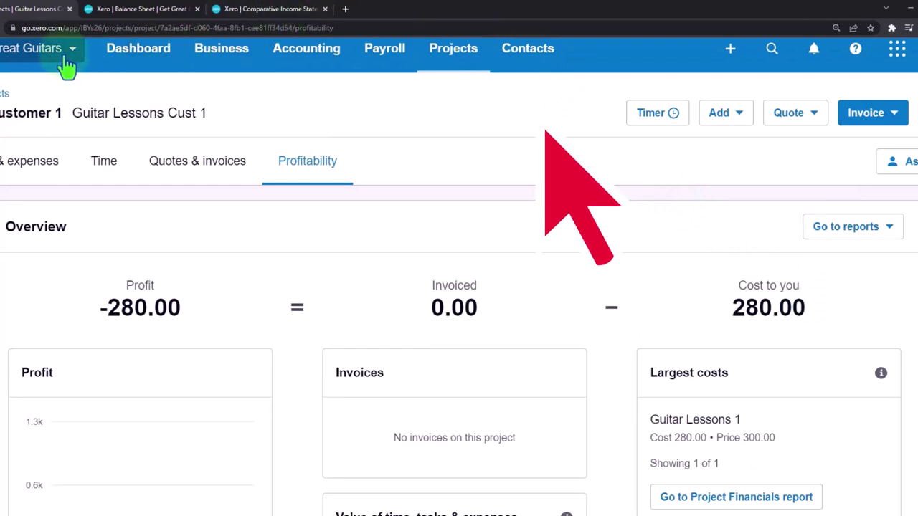
left_click(461, 59)
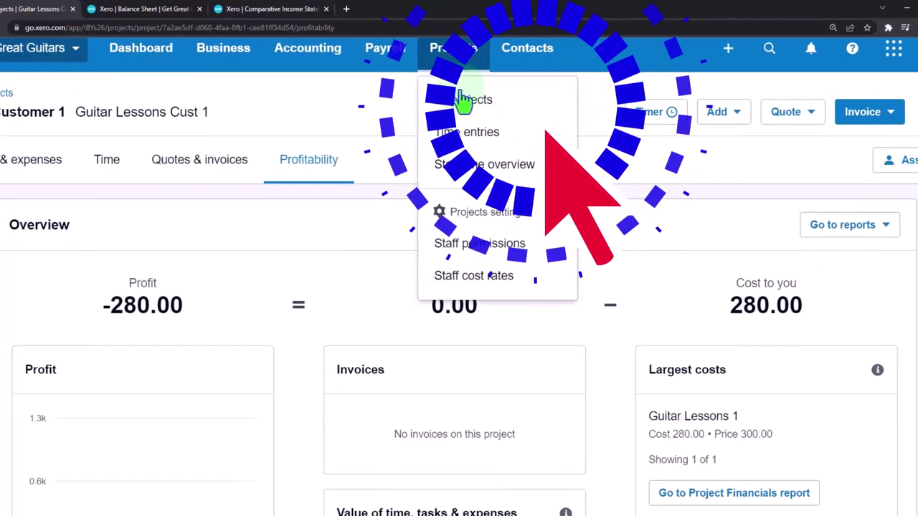
left_click(461, 101)
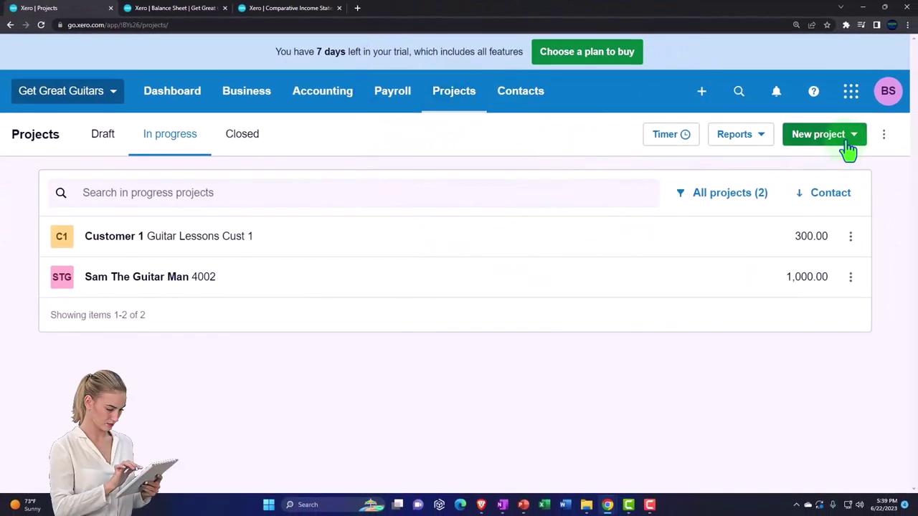
left_click(848, 147)
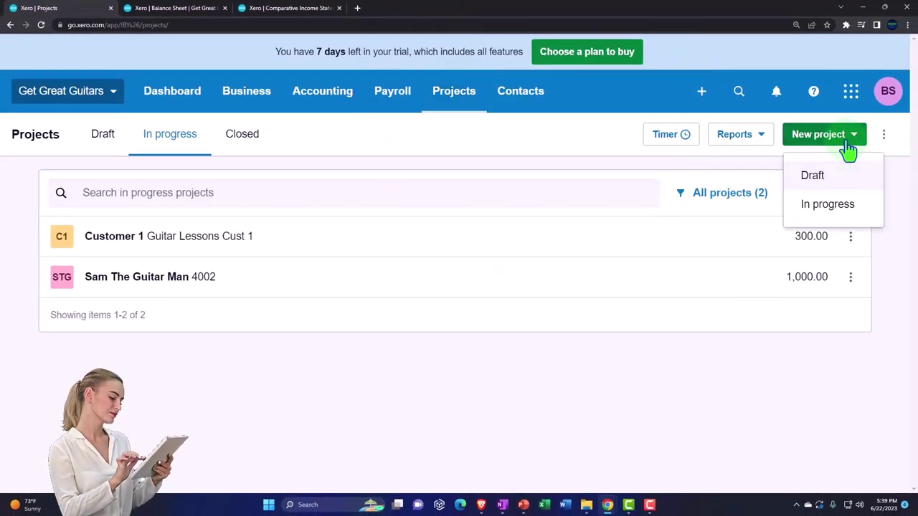
left_click(828, 206)
left_click(370, 121)
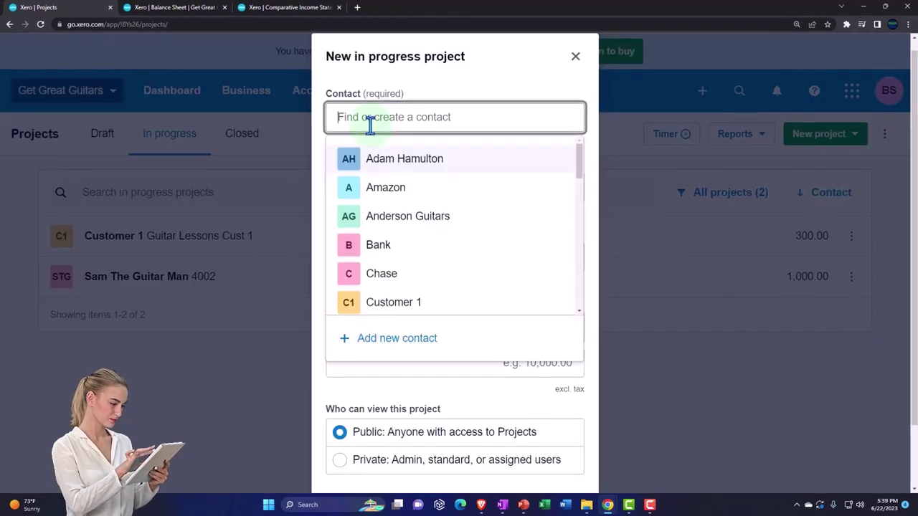
type("Cu")
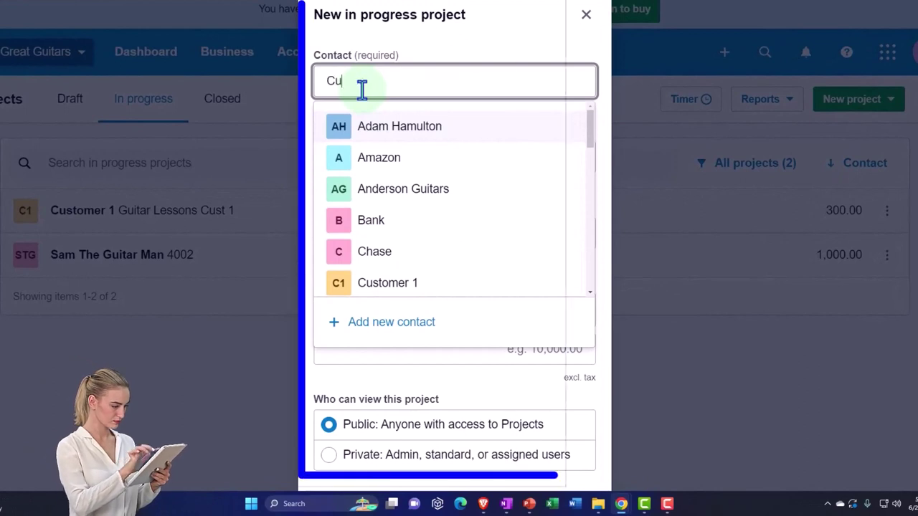
type("stomer")
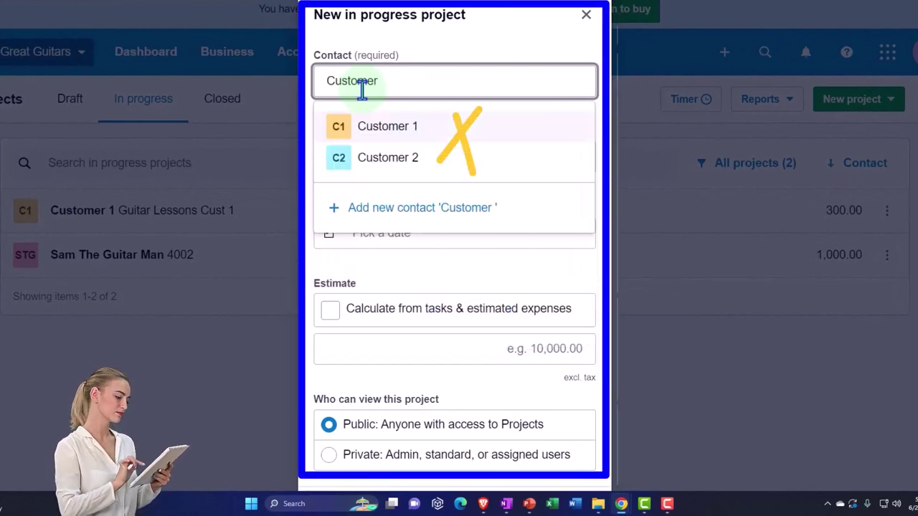
left_click(380, 159)
Name the project Guitar Lessons Cust 2 and create it as public, without a deadline or estimate
left_click(377, 160)
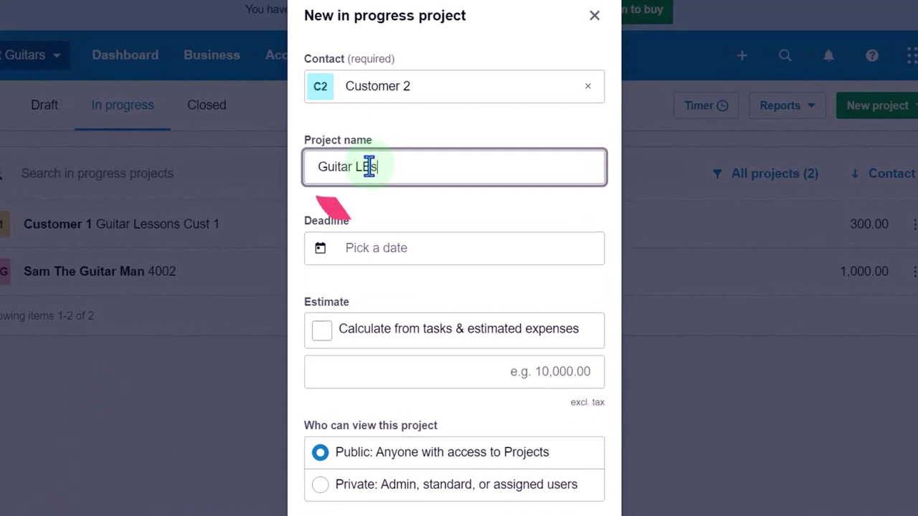
type("Guitar Les")
key("BackSpace")
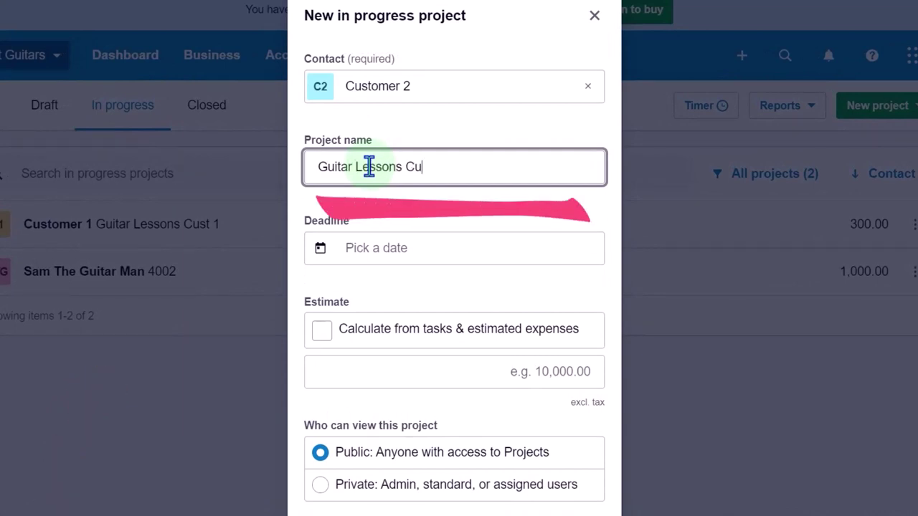
type("ssons Cust 2")
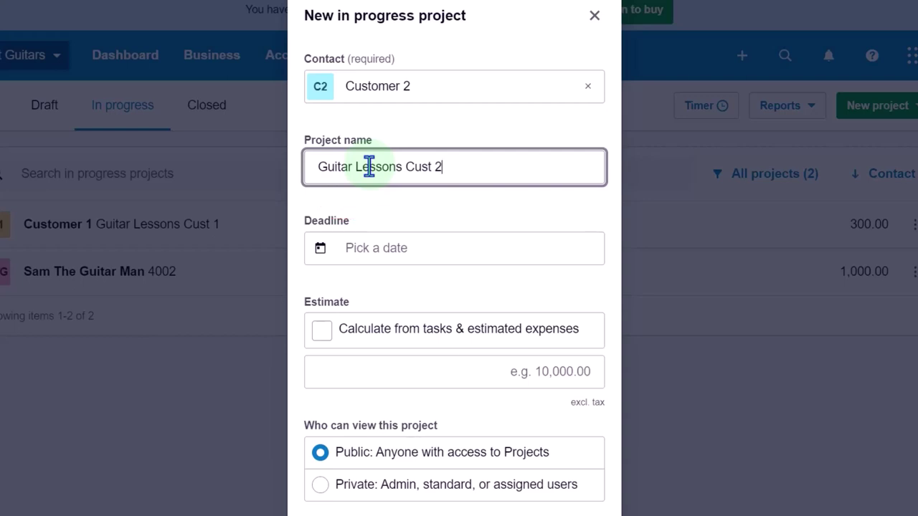
scroll(412, 254, "down", 1)
scroll(410, 283, "down", 2)
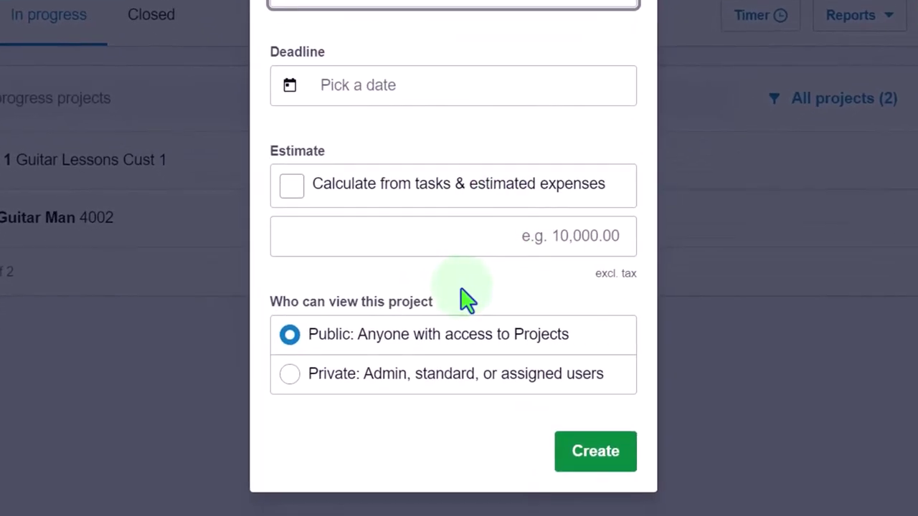
scroll(466, 303, "up", 3)
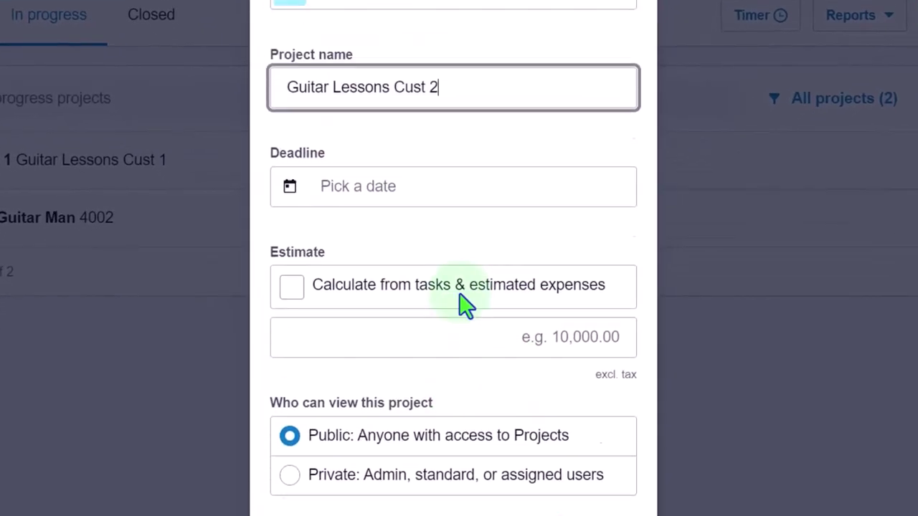
scroll(463, 307, "down", 3)
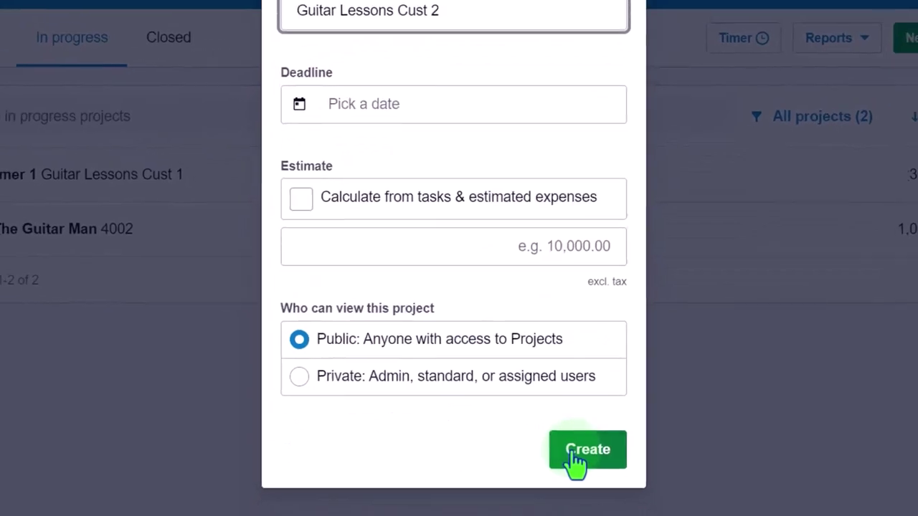
left_click(582, 452)
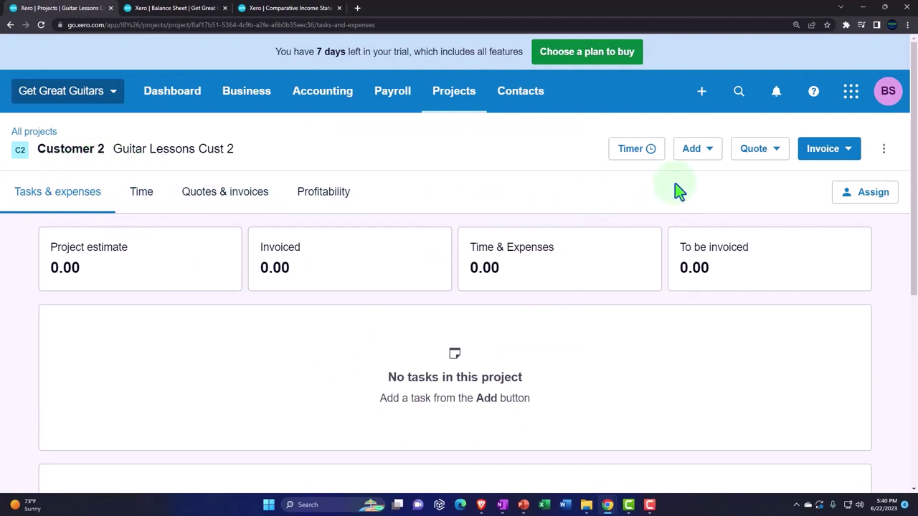
Add a task to the Customer 2 project from the Guitar Lessons 1 item at an hourly rate of 75.00 and save it
left_click(692, 151)
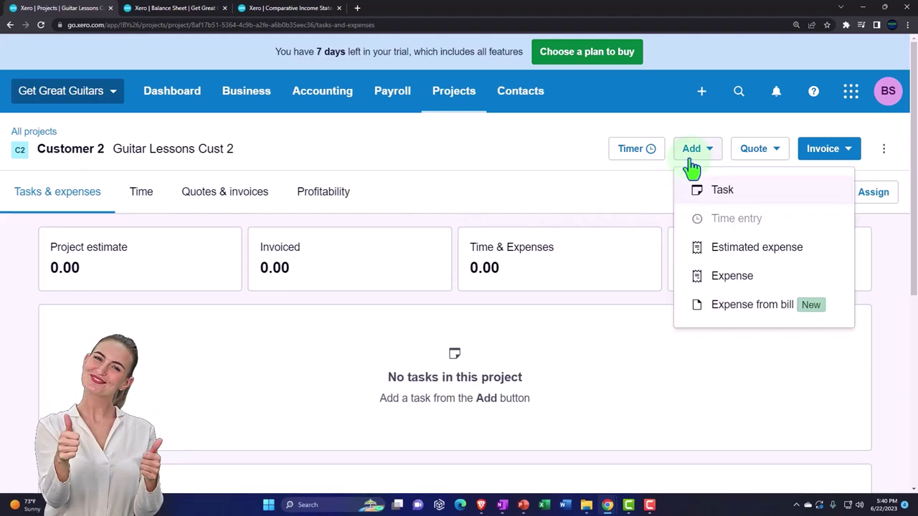
left_click(715, 191)
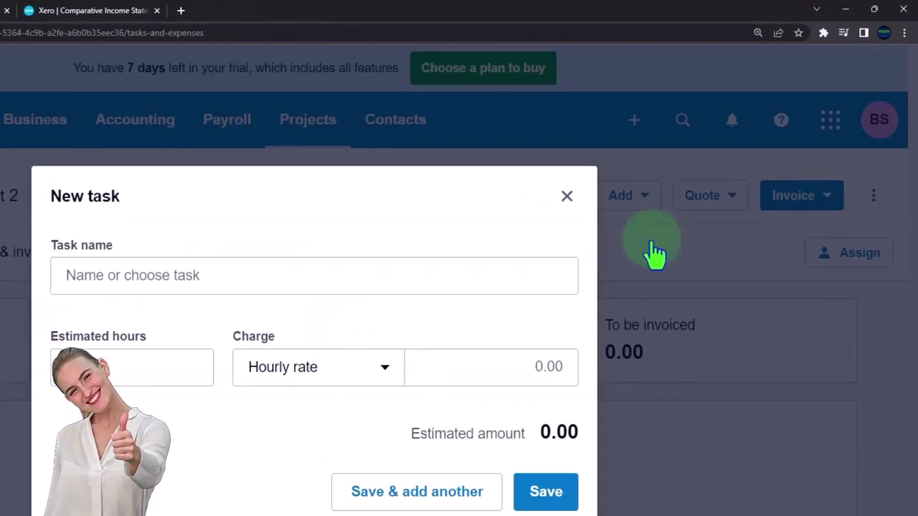
left_click(95, 278)
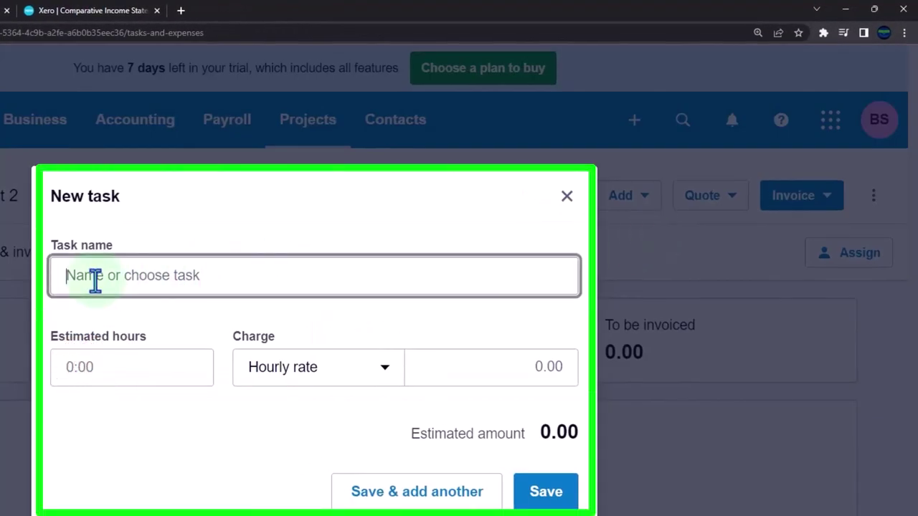
type("gu")
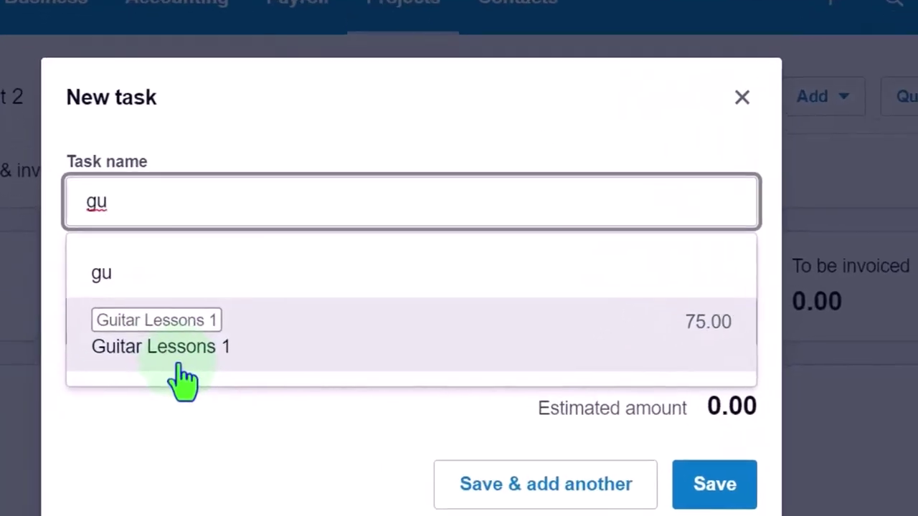
left_click(187, 365)
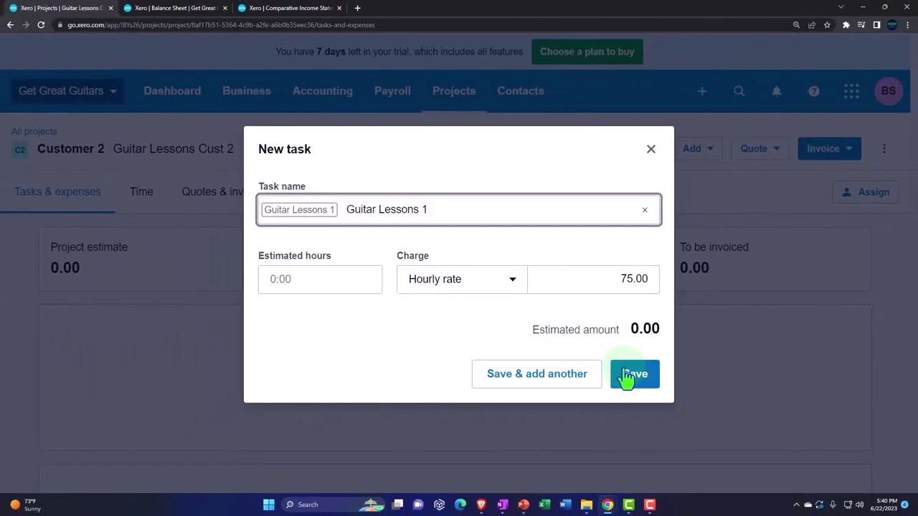
left_click(626, 376)
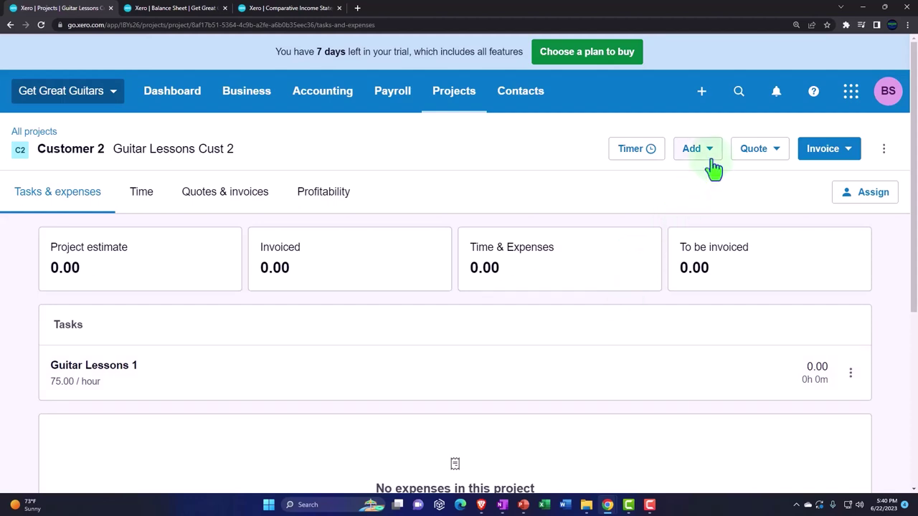
Start a time entry on the Customer 2 project for the Guitar Lessons 1 task, described as Guitar Lessons
left_click(712, 165)
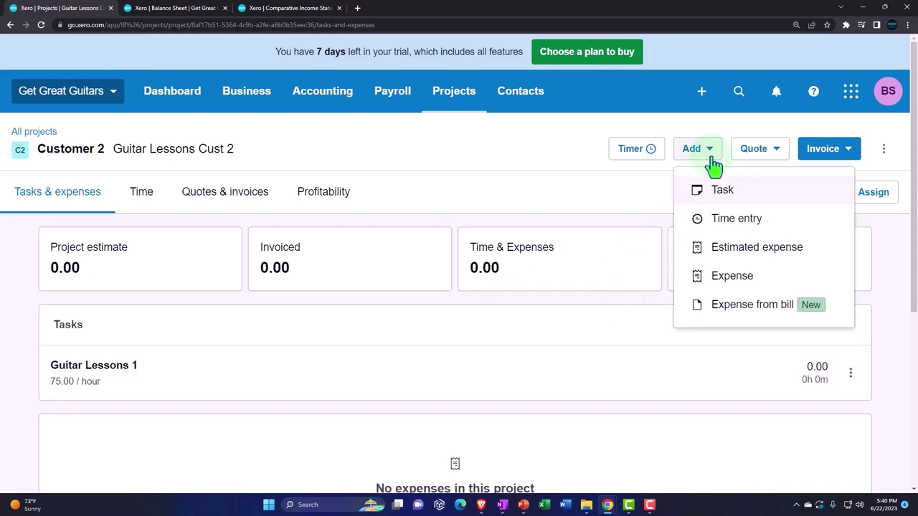
left_click(727, 221)
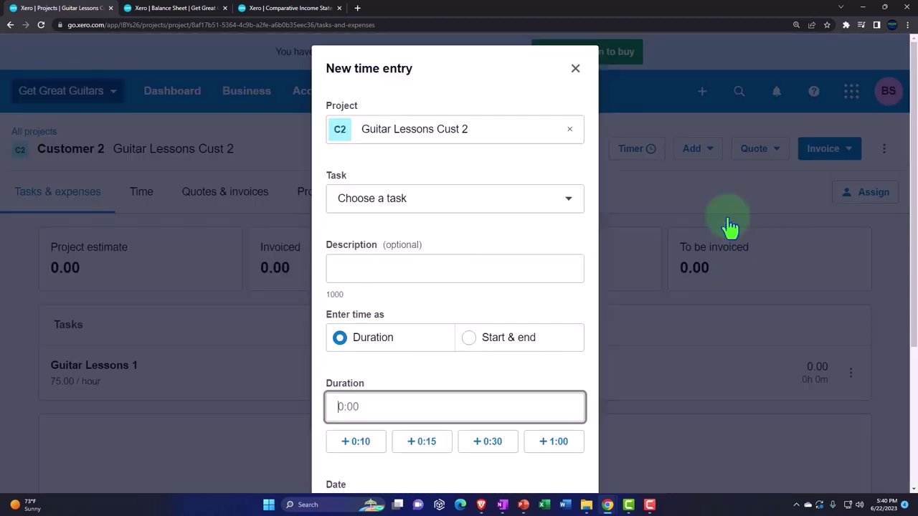
left_click(494, 204)
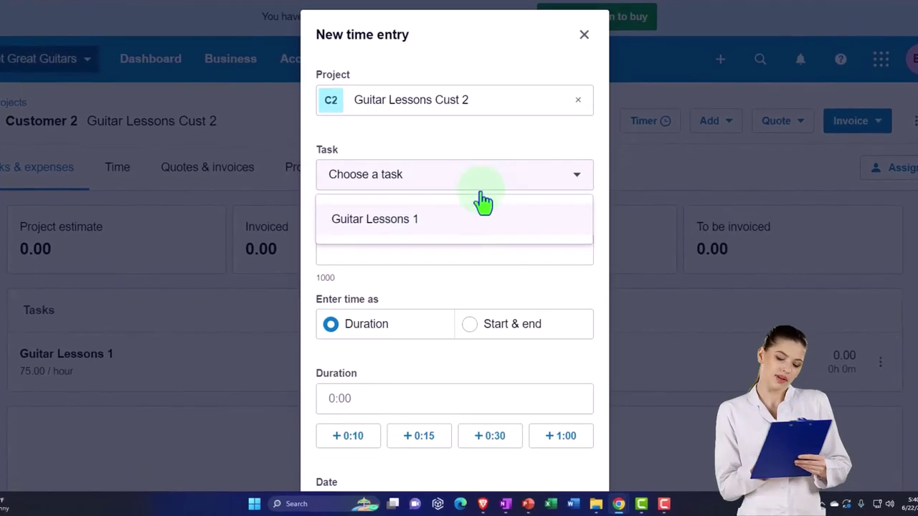
left_click(367, 215)
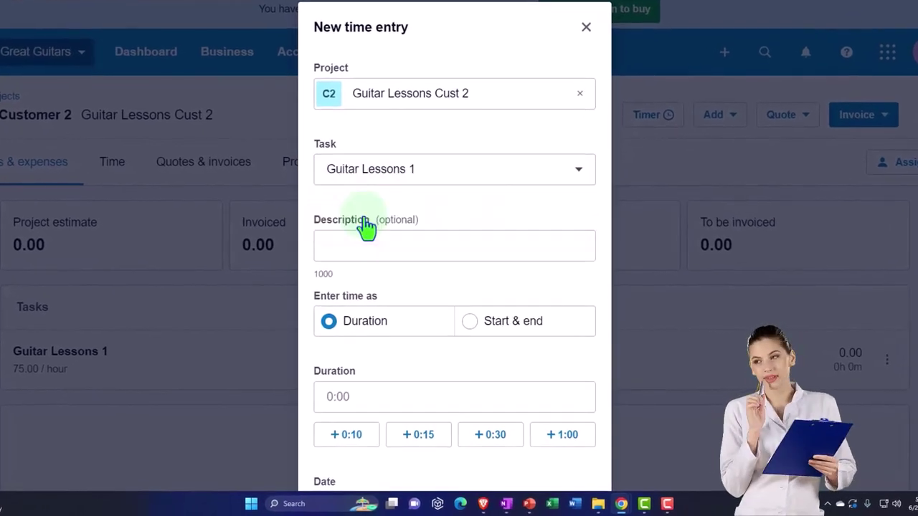
left_click(350, 249)
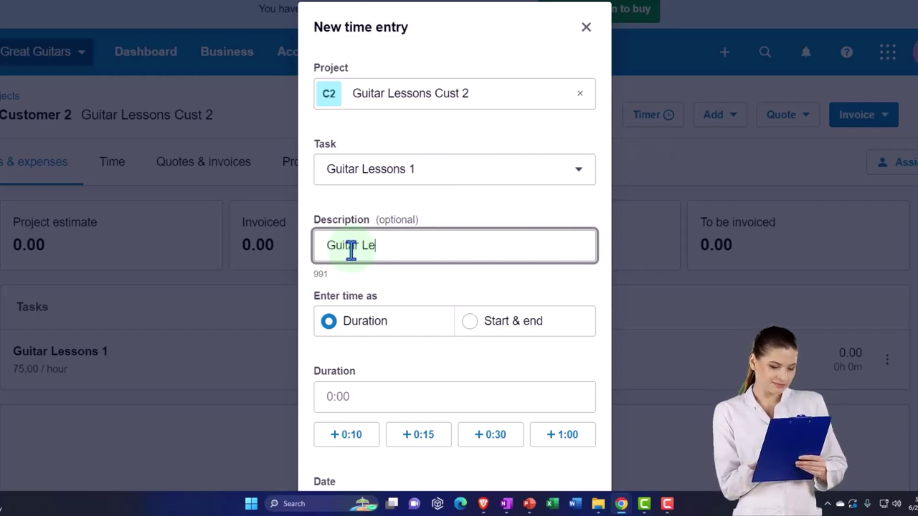
Assign the time entry to the other staff member, set its duration to 4:00 and save it
scroll(414, 242, "down", 1)
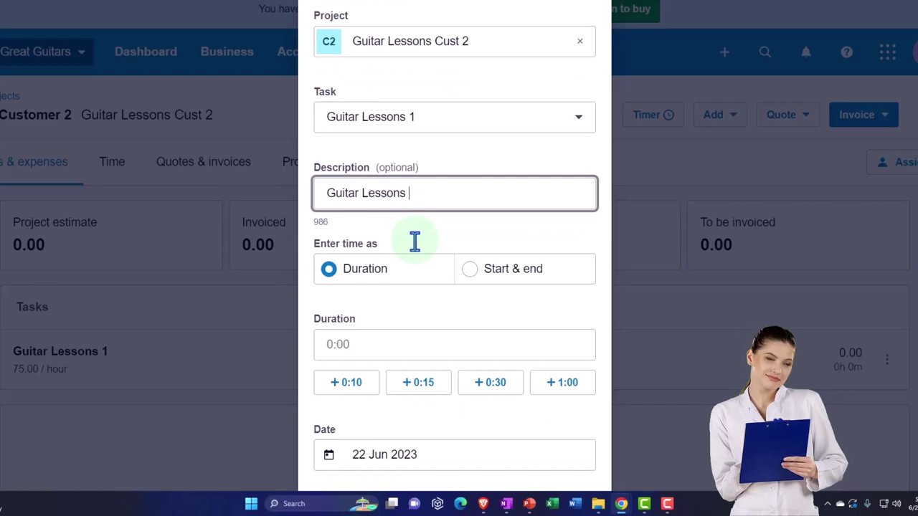
left_click(385, 334)
scroll(391, 341, "down", 2)
left_click(394, 421)
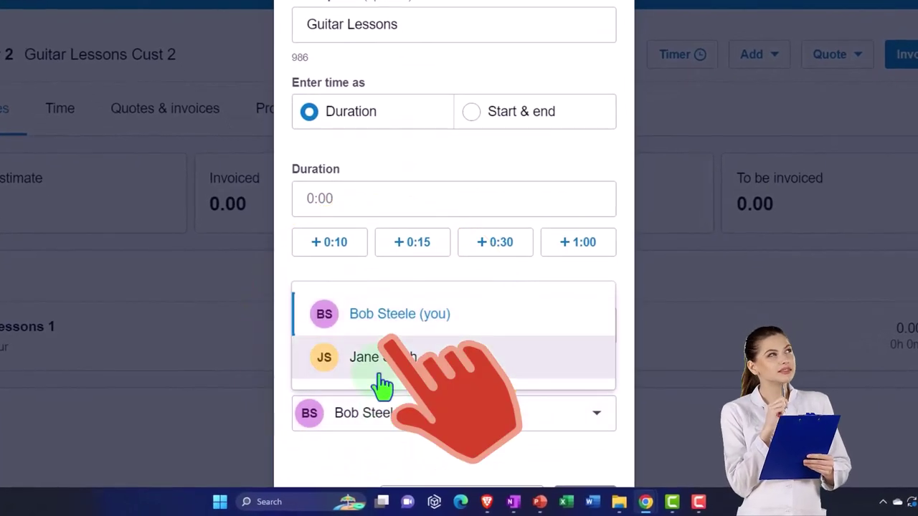
left_click(383, 364)
left_click(354, 201)
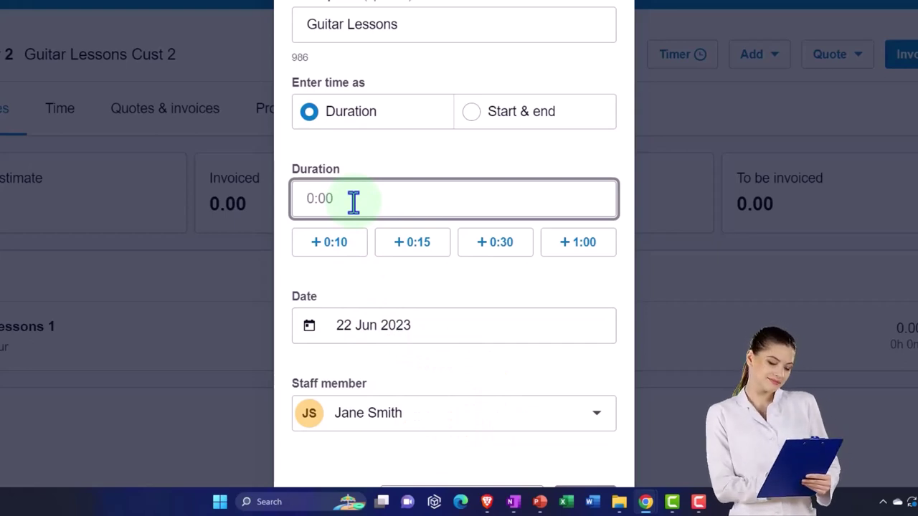
type("4")
key("Tab")
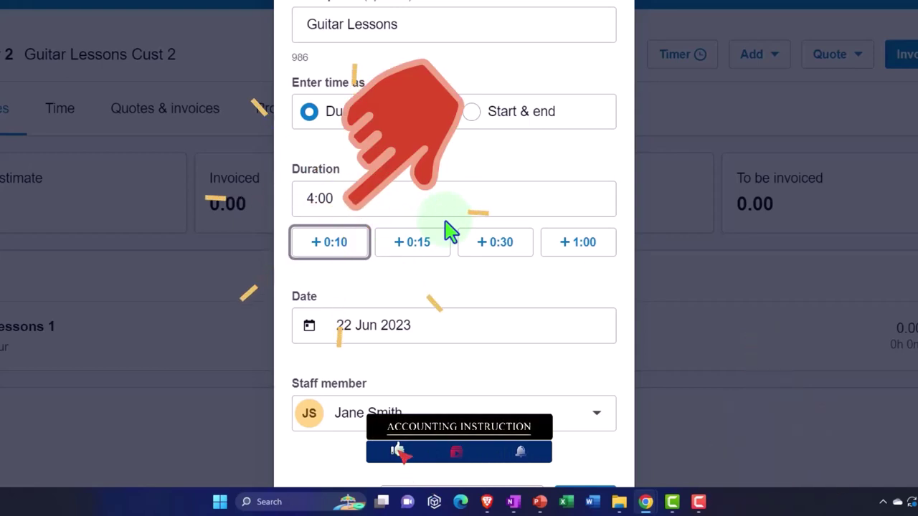
scroll(450, 230, "up", 5)
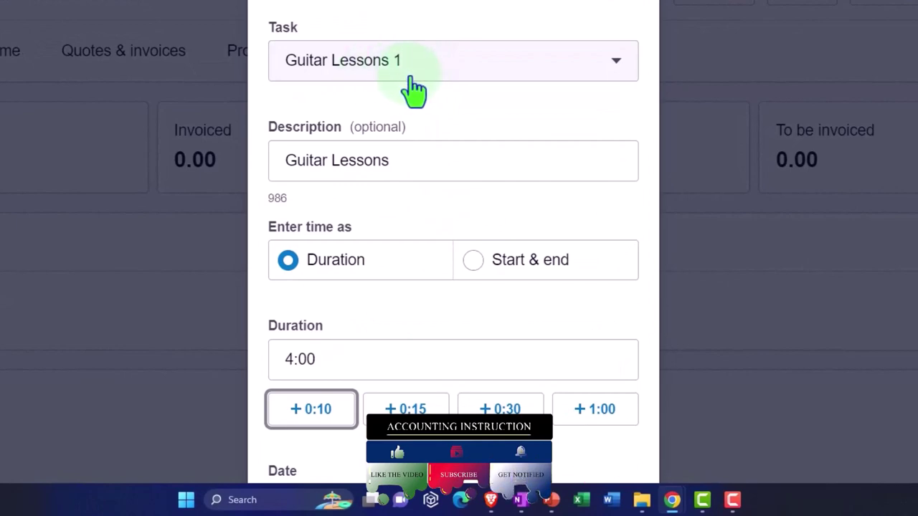
scroll(405, 107, "down", 4)
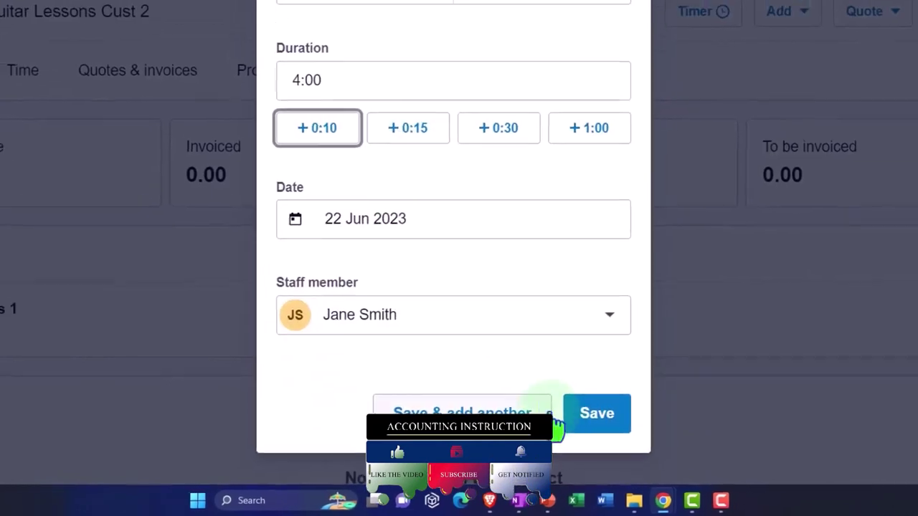
left_click(577, 421)
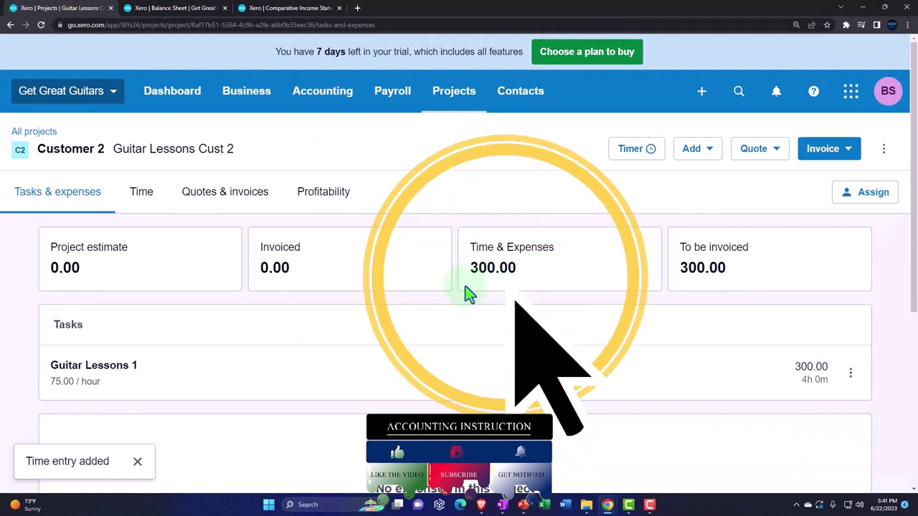
Change the date of the project's logged 4:00 time entry to 27 Feb 2023 and save it
left_click(145, 201)
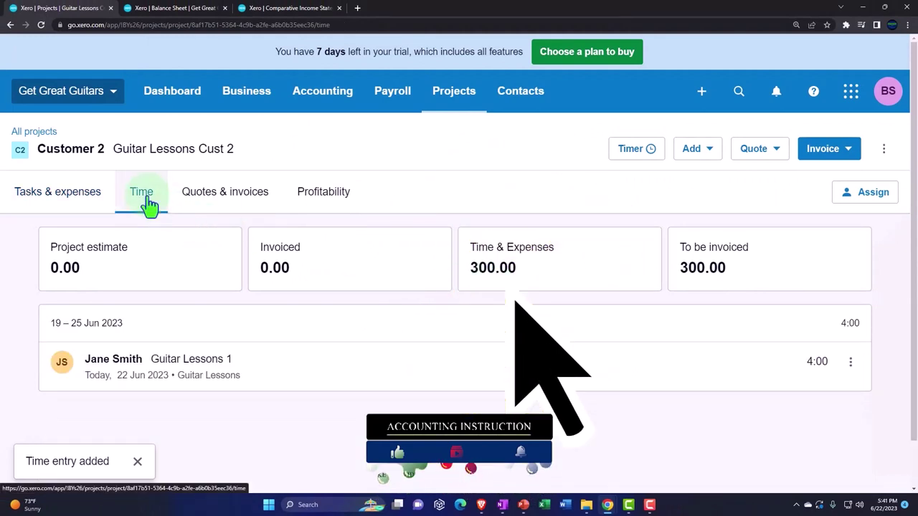
left_click(322, 198)
scroll(385, 309, "down", 1)
scroll(385, 309, "down", 2)
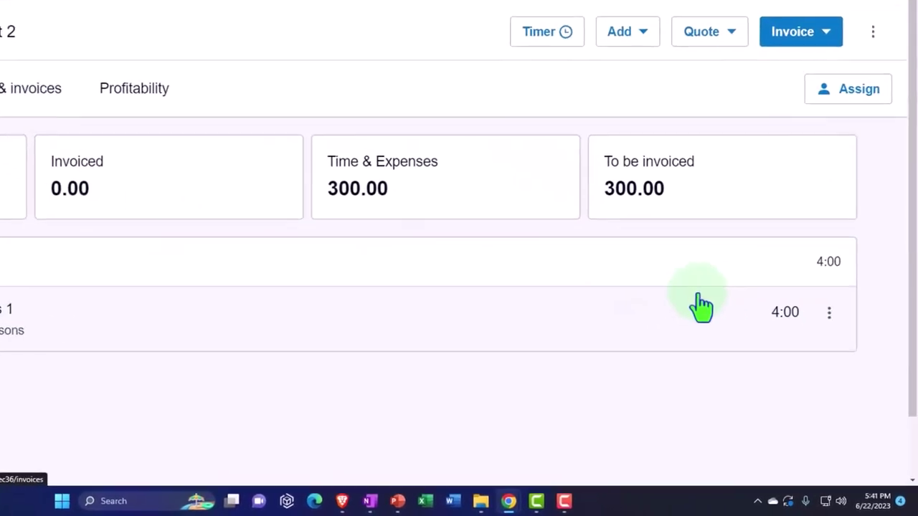
left_click(829, 312)
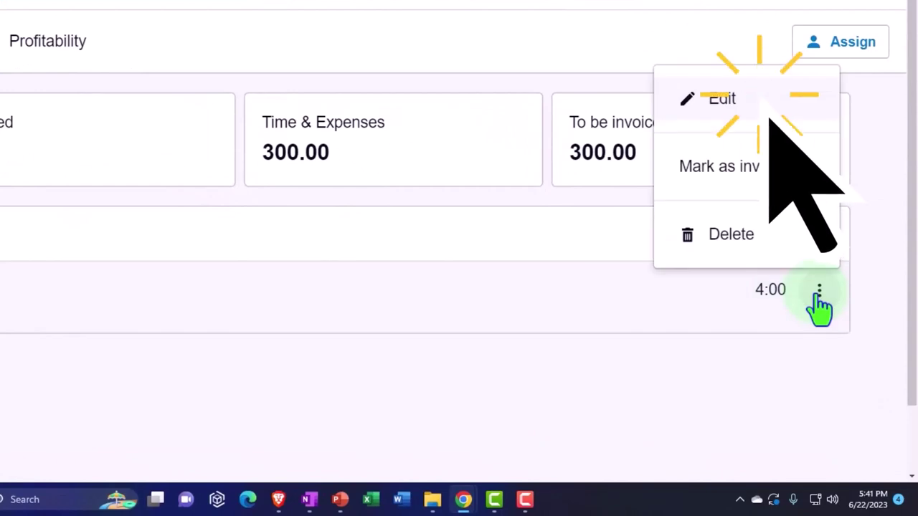
left_click(731, 111)
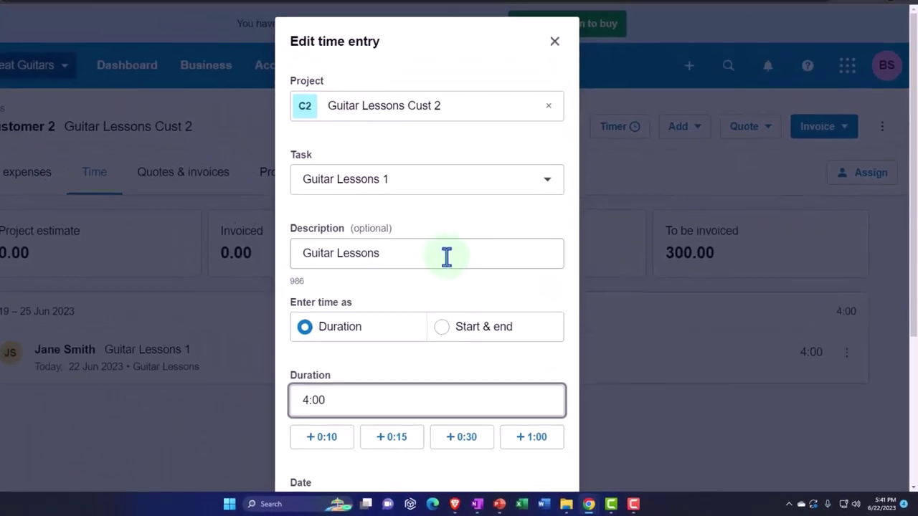
scroll(446, 257, "down", 3)
left_click(442, 297)
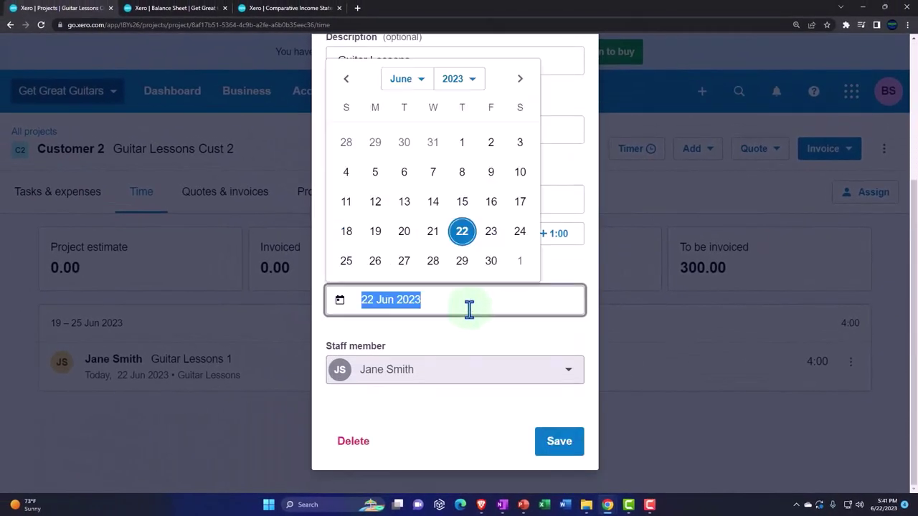
left_click(419, 80)
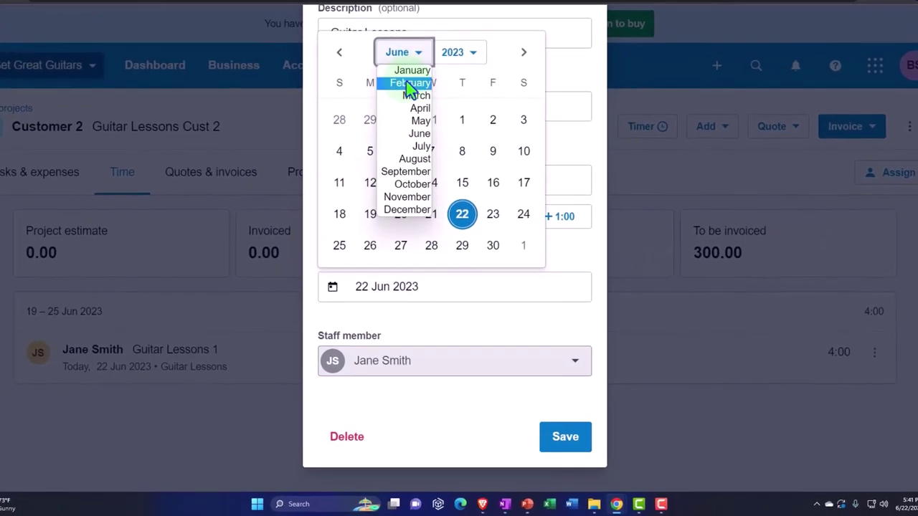
left_click(410, 83)
left_click(374, 252)
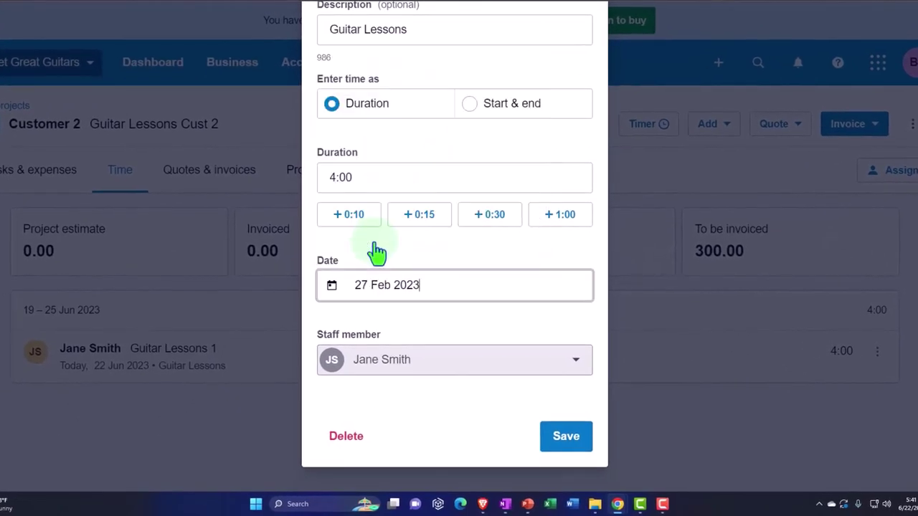
left_click(577, 449)
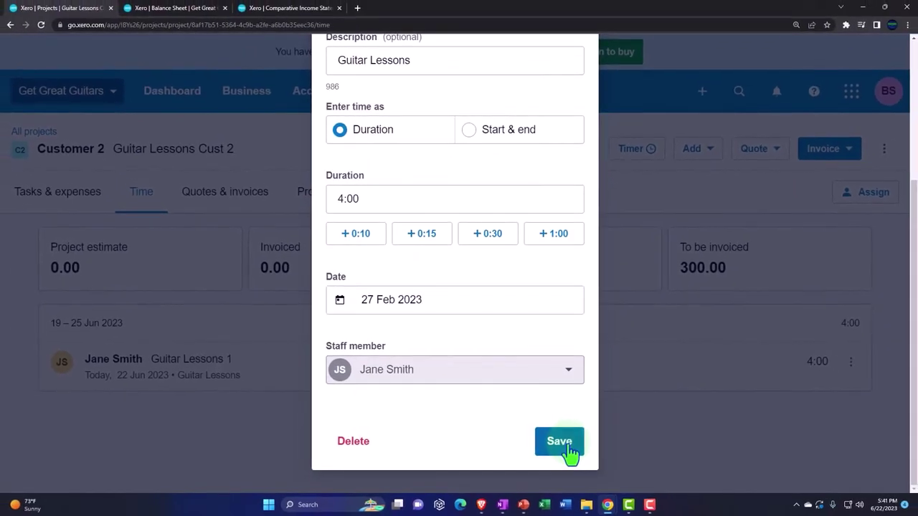
left_click(570, 451)
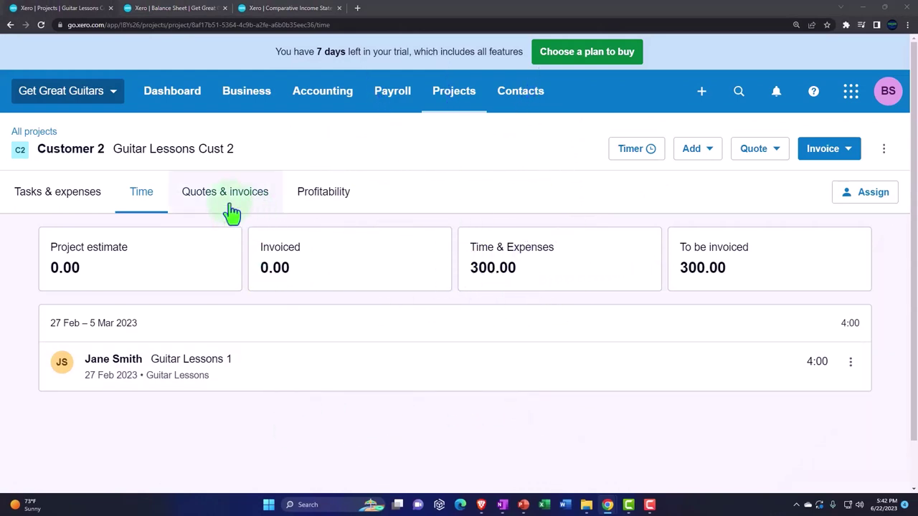
Open the organization's list of products and services
left_click(115, 103)
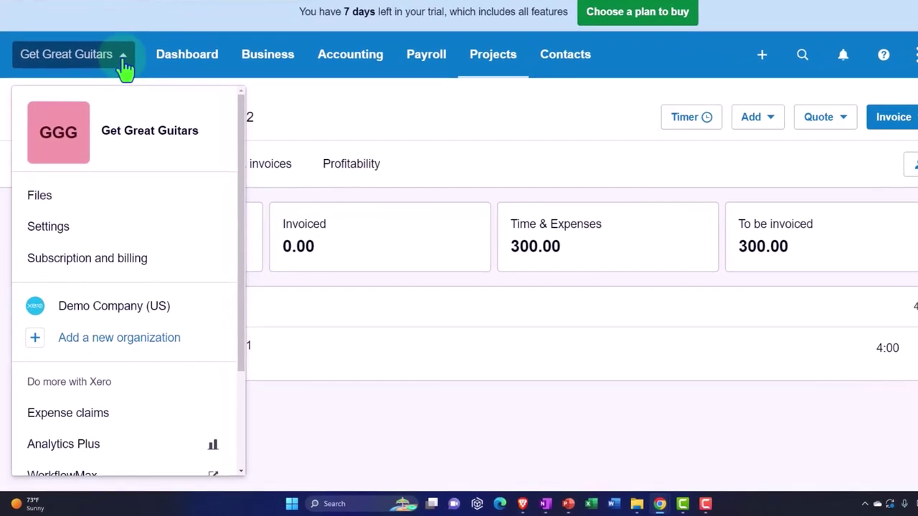
scroll(97, 158, "down", 3)
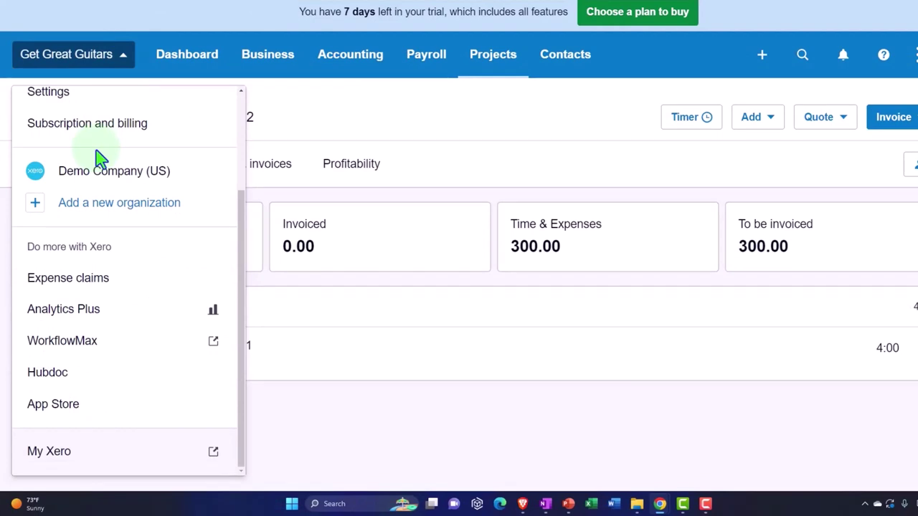
left_click(276, 65)
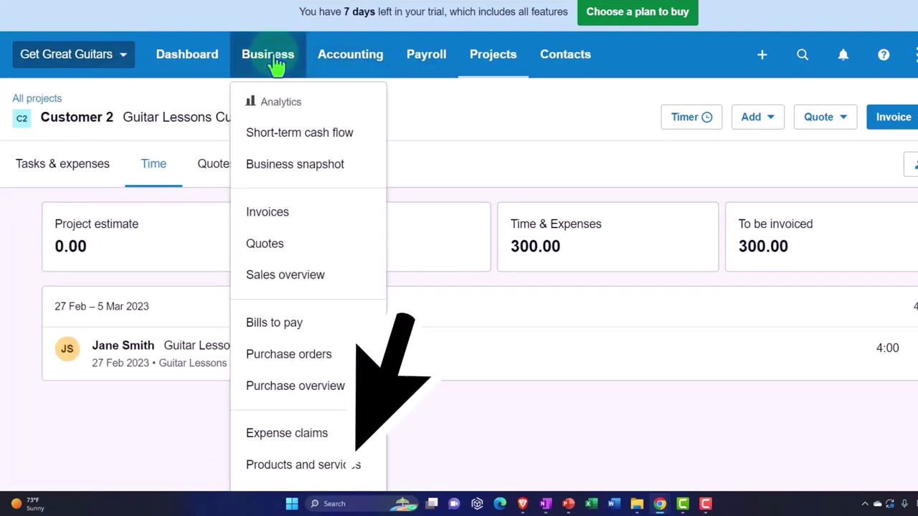
left_click(306, 469)
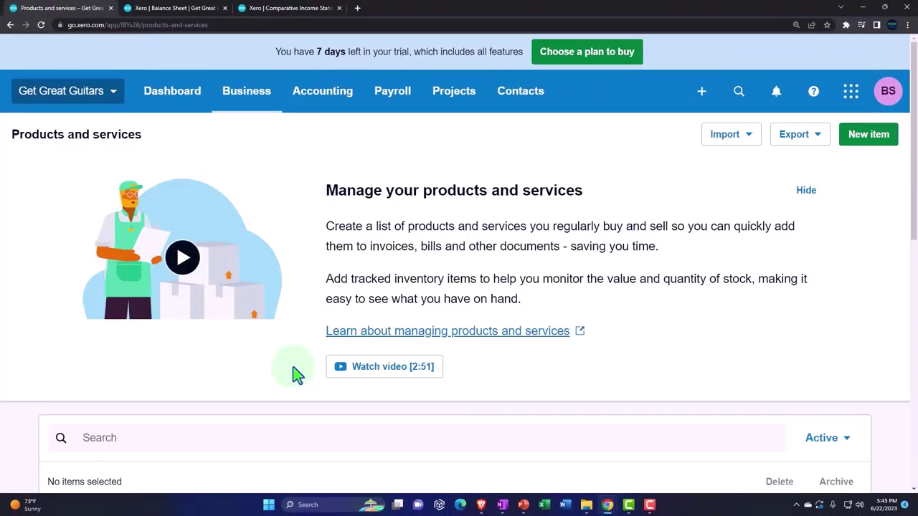
scroll(298, 374, "down", 3)
scroll(524, 338, "up", 3)
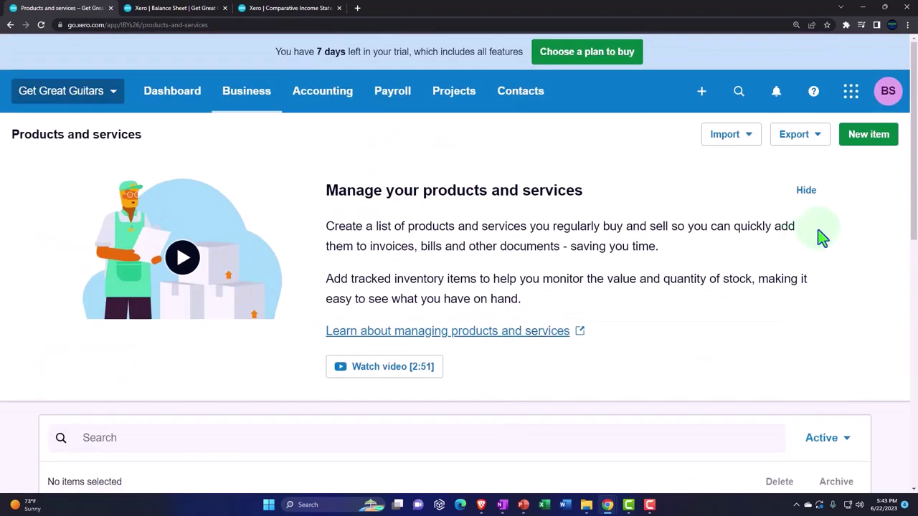
Create a new item with Guitar Lessons 2 as both its code and its name
left_click(861, 143)
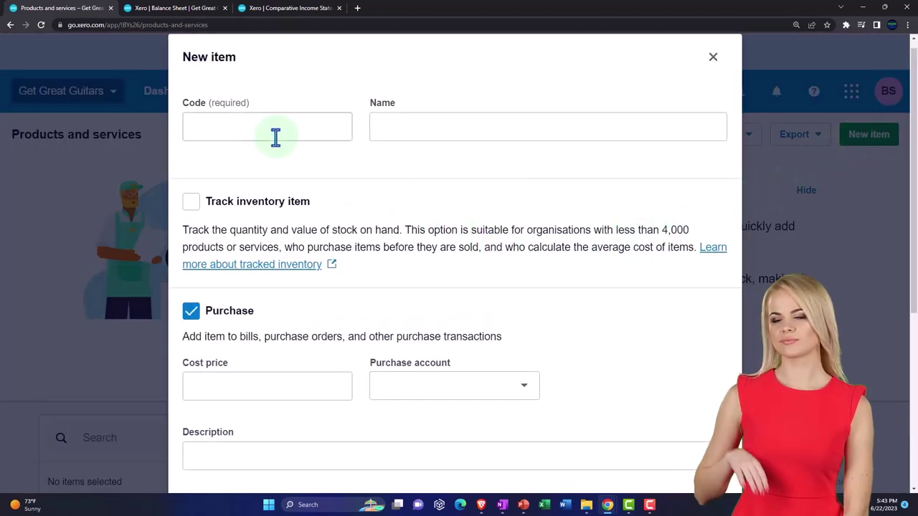
left_click(252, 127)
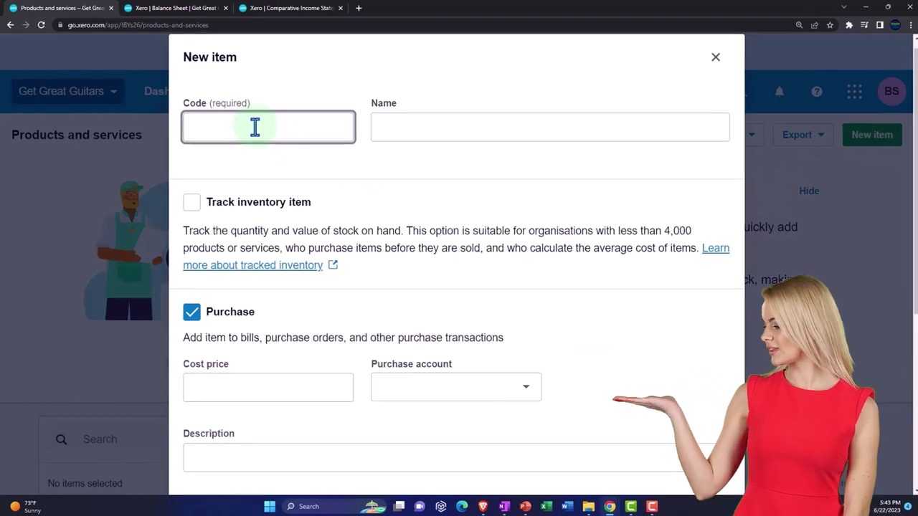
type("Gui")
key("BackSpace")
key("BackSpace")
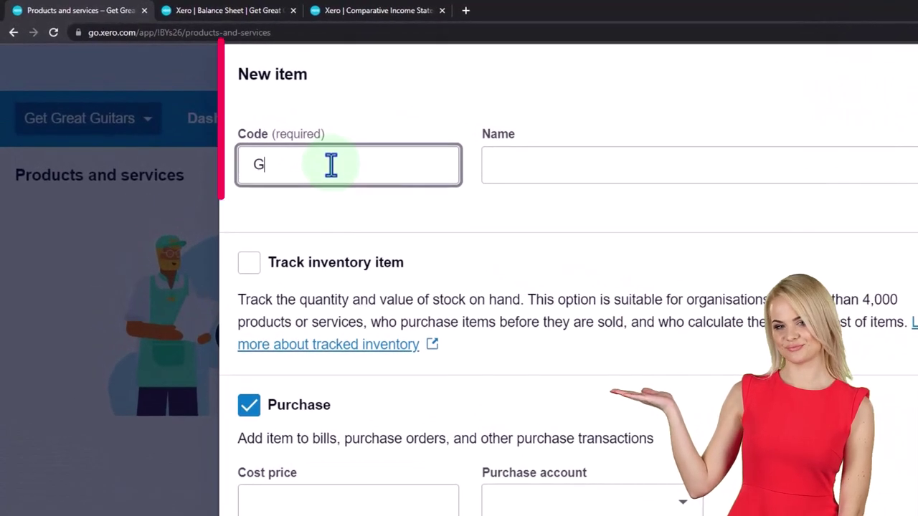
type("uitar Lesso")
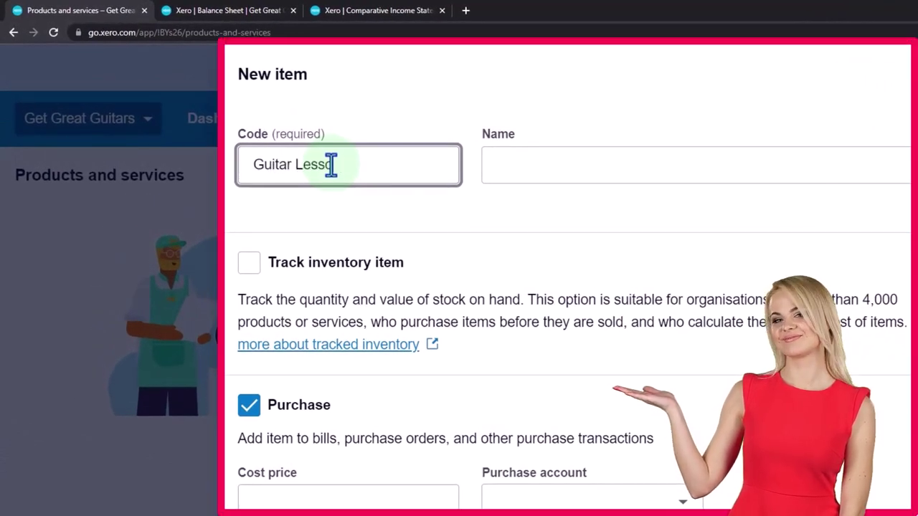
type("ns 2")
key("Tab")
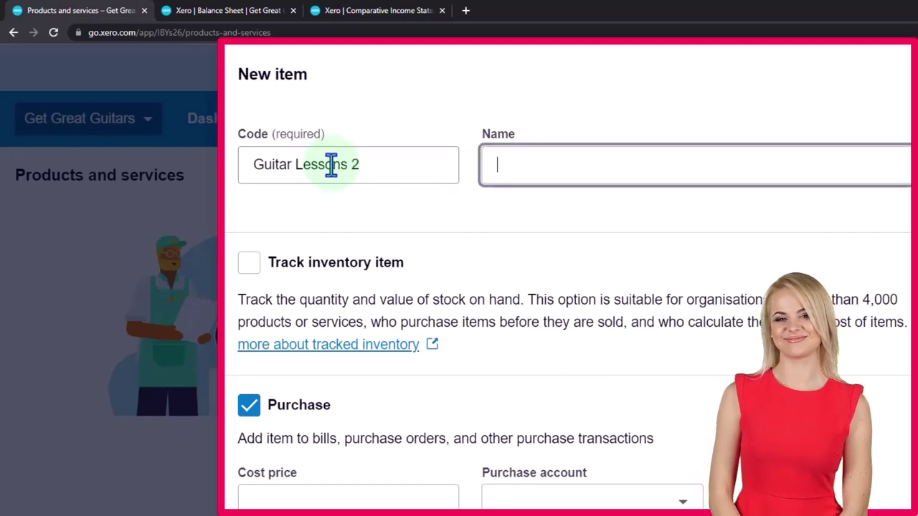
left_click(390, 159)
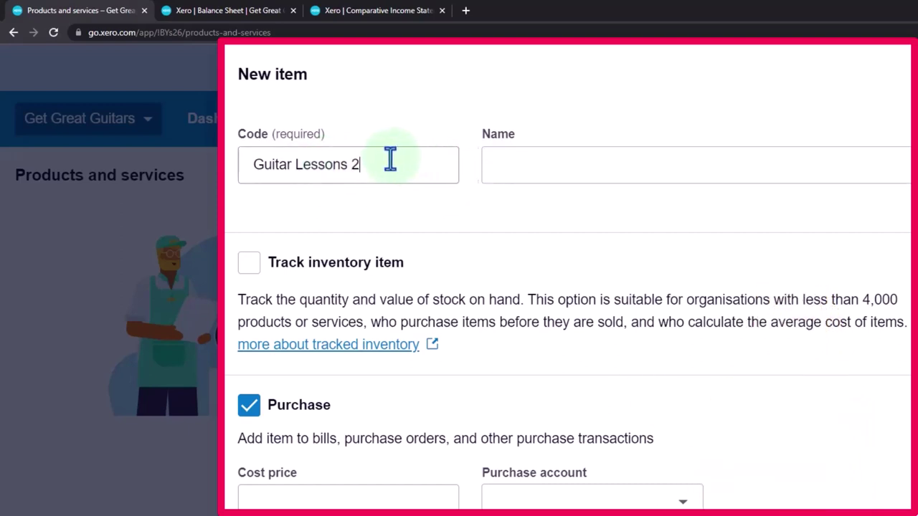
left_click_drag(390, 159, 246, 160)
key("ctrl+c")
left_click(563, 172)
key("ctrl+v")
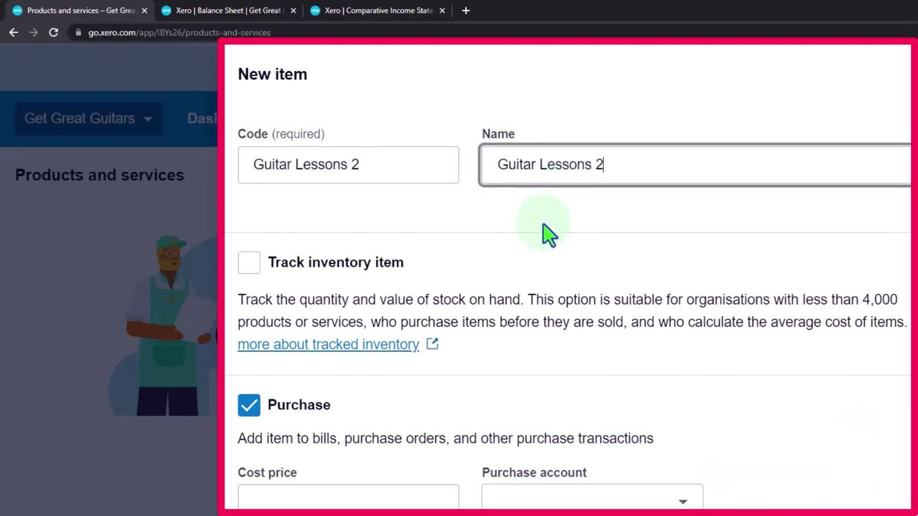
Exclude the new item from purchases and set its sale price to 115
scroll(549, 236, "down", 2)
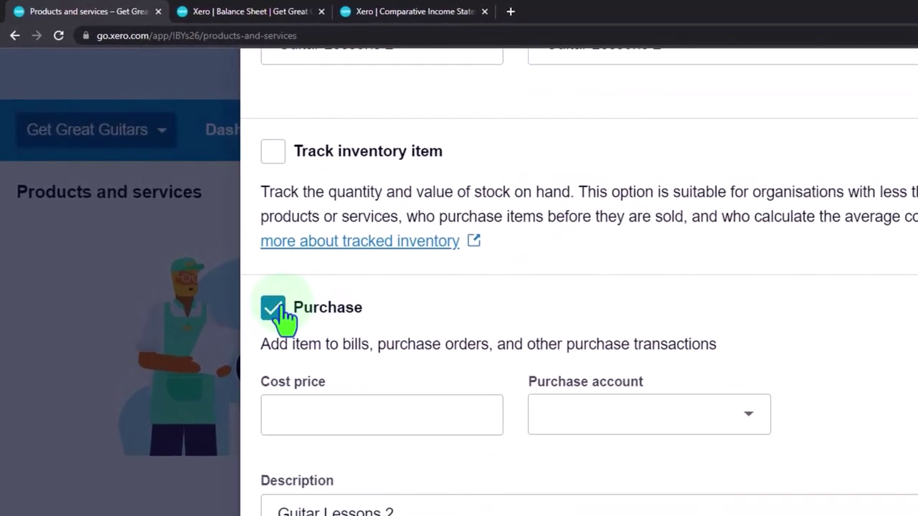
left_click(272, 308)
scroll(313, 352, "down", 1)
left_click(337, 434)
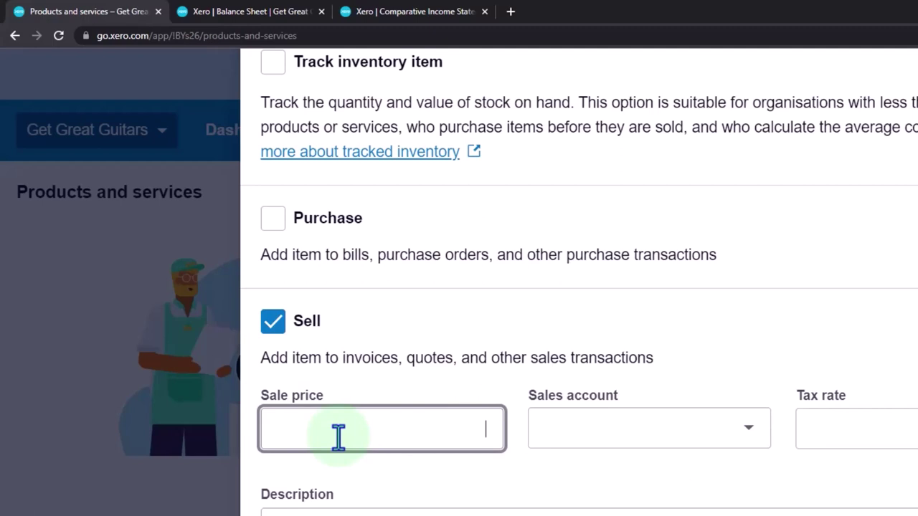
type("115")
key("Tab")
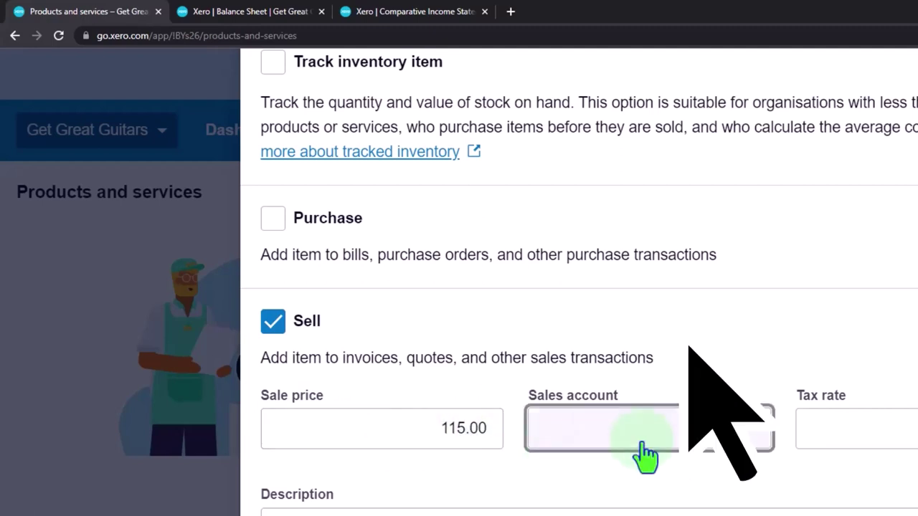
Assign the item to the 4300 - Service sales account and save it
left_click(754, 437)
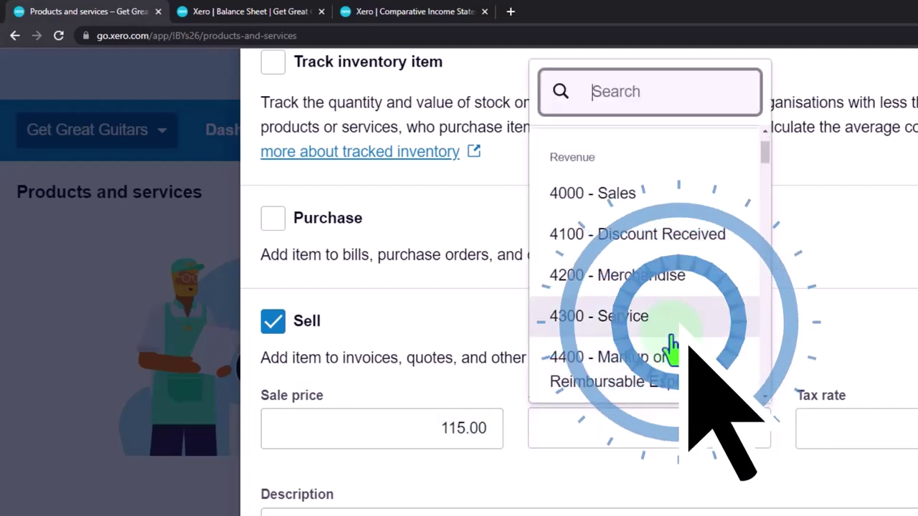
left_click(670, 317)
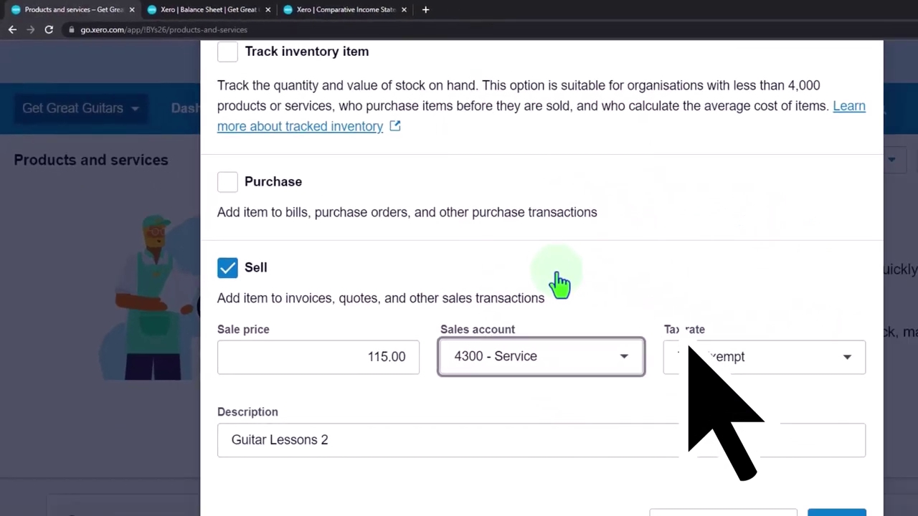
key("Tab")
key("Tab")
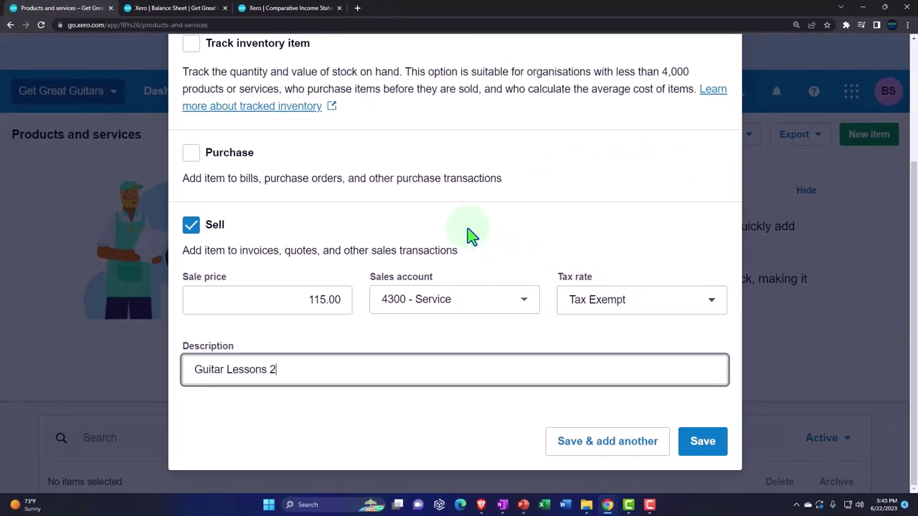
left_click(706, 454)
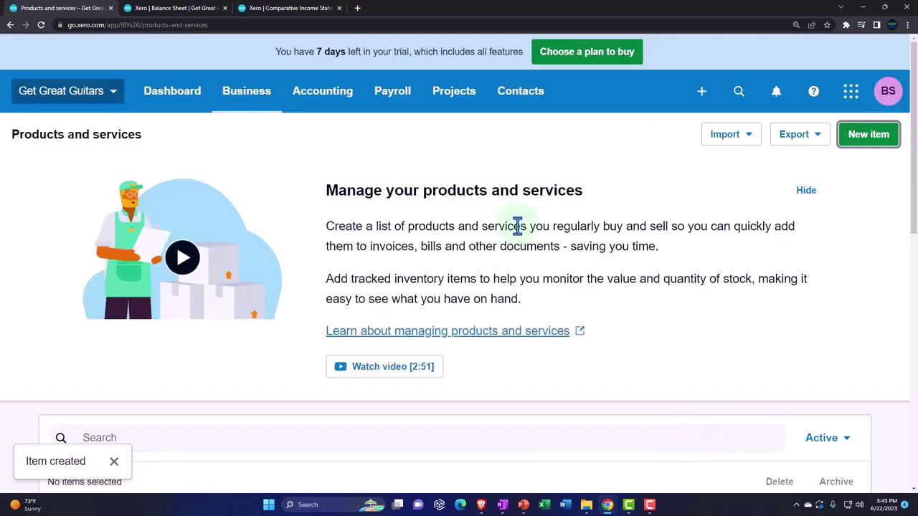
Open the staff cost rates in the projects settings
left_click(455, 101)
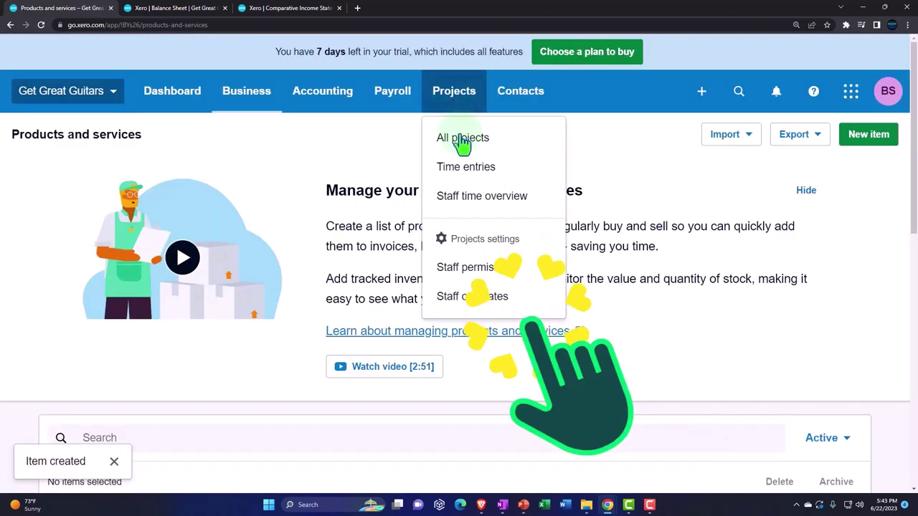
left_click(473, 309)
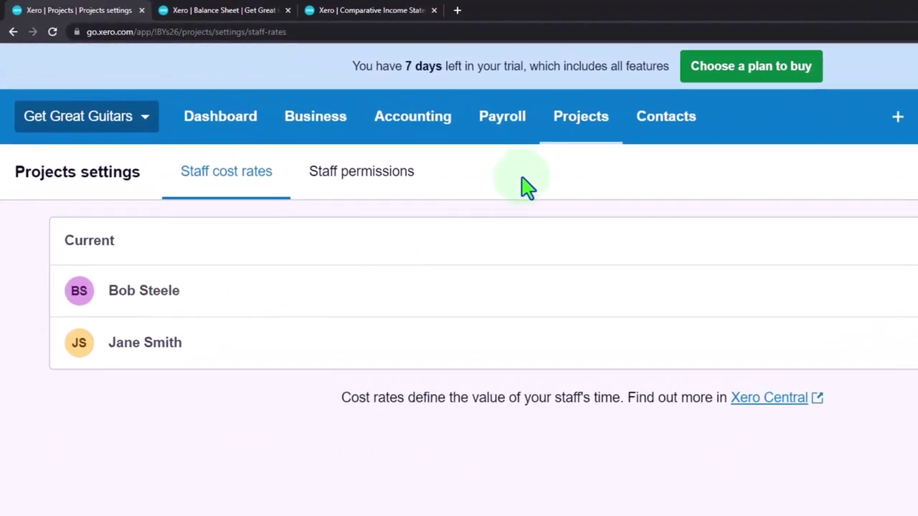
Start a new in-progress project from the projects list and begin adding Customer 3 as a new contact for it
left_click(565, 136)
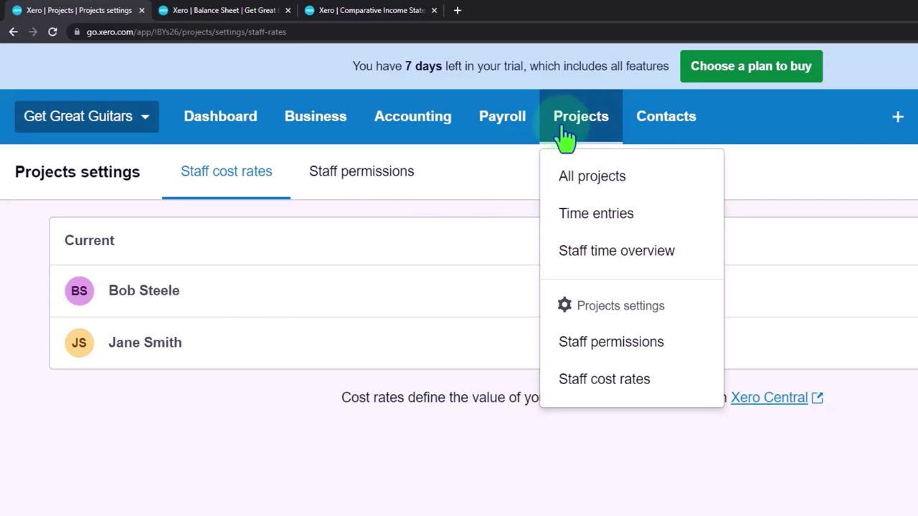
left_click(589, 182)
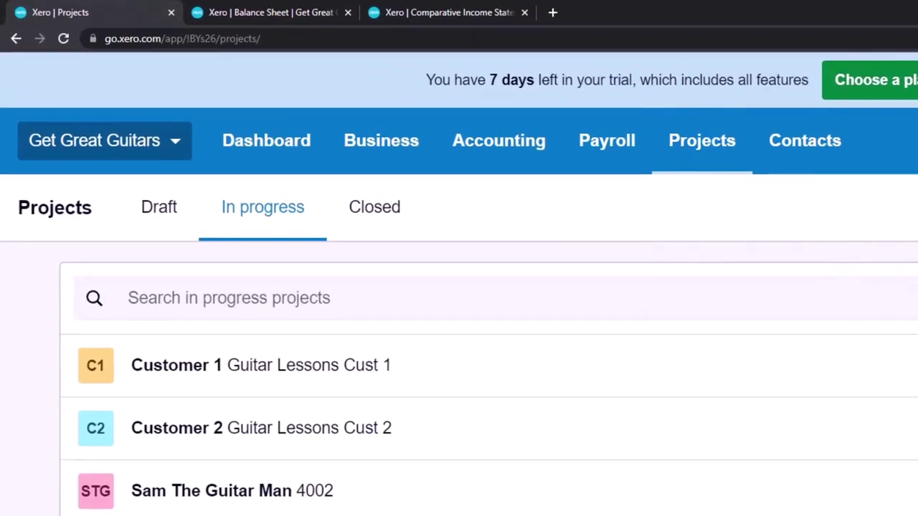
left_click(917, 207)
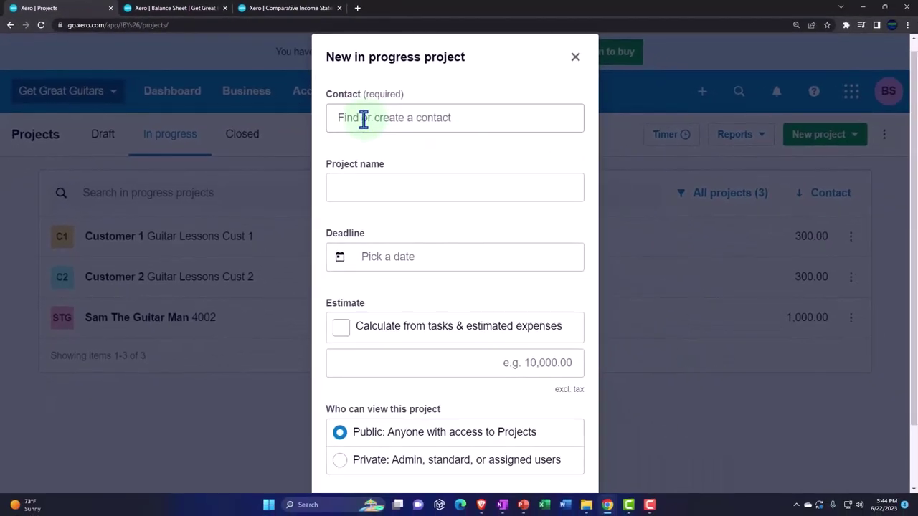
left_click(363, 119)
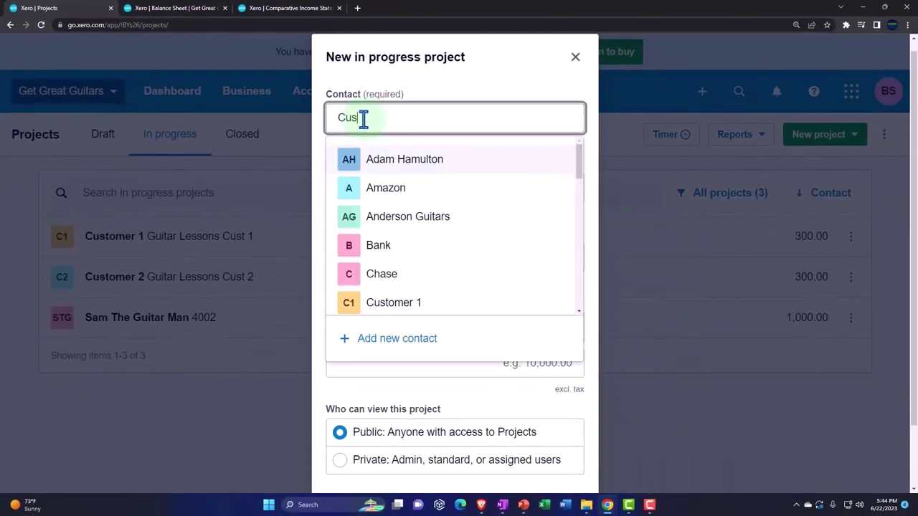
type("Customer 3")
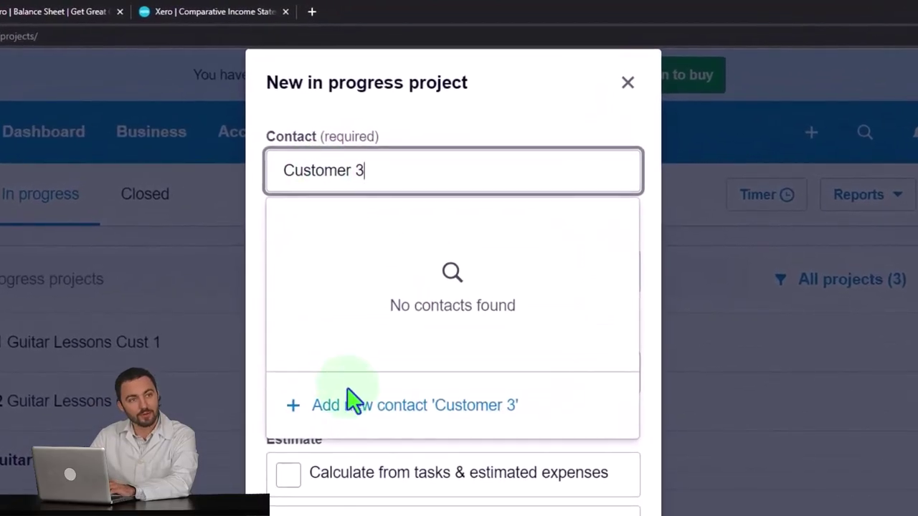
left_click(355, 410)
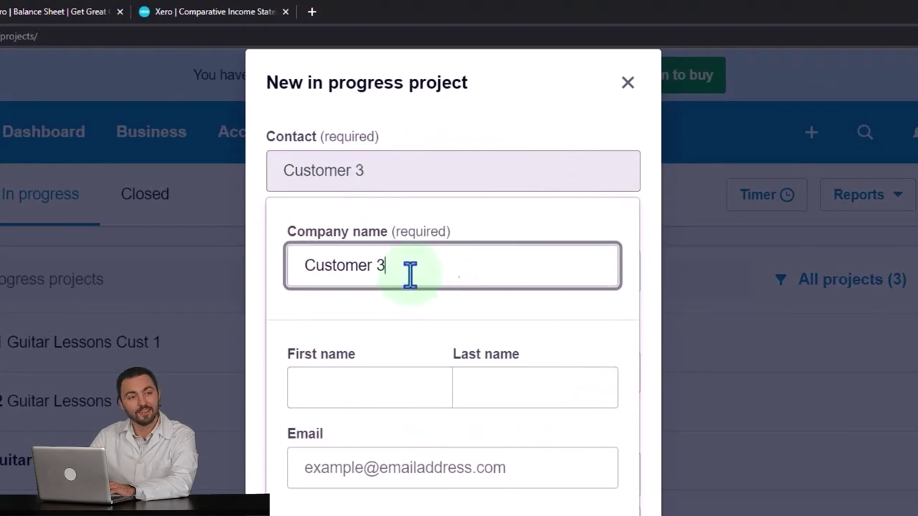
Replace the new contact's company name with Guitar Lessons Cust 3
left_click_drag(424, 267, 219, 262)
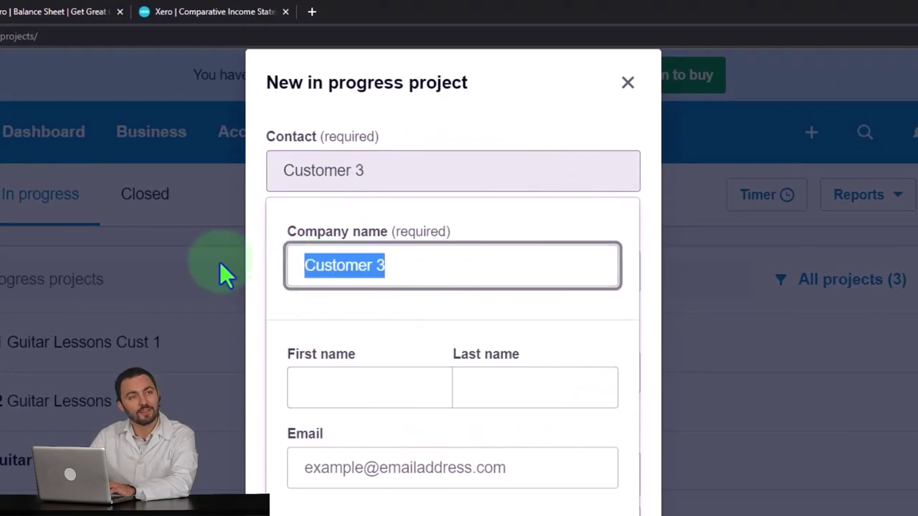
type("gui")
key("BackSpace")
key("BackSpace")
key("BackSpace")
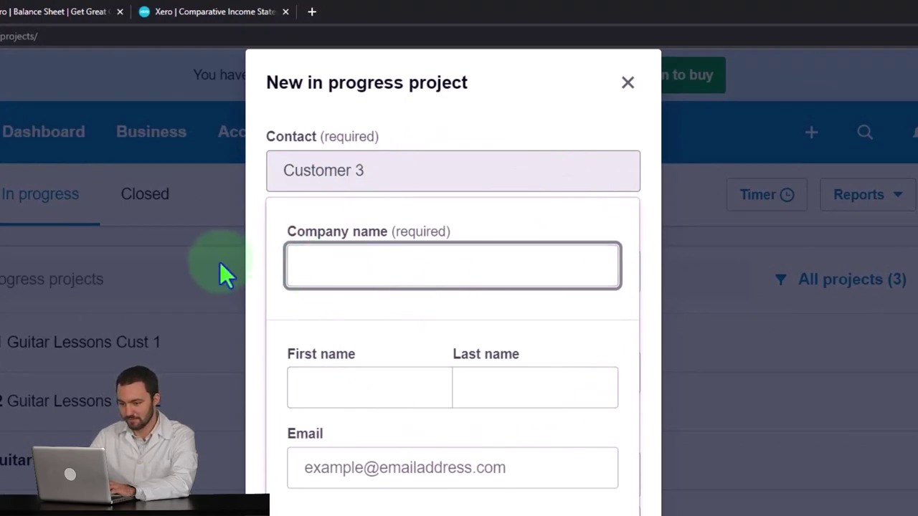
type("Guitar Lessons ")
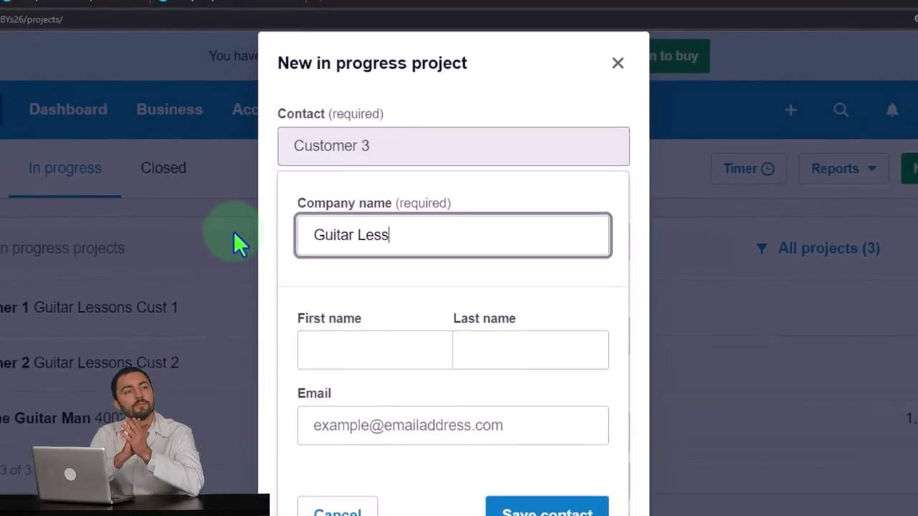
type("Cust 3")
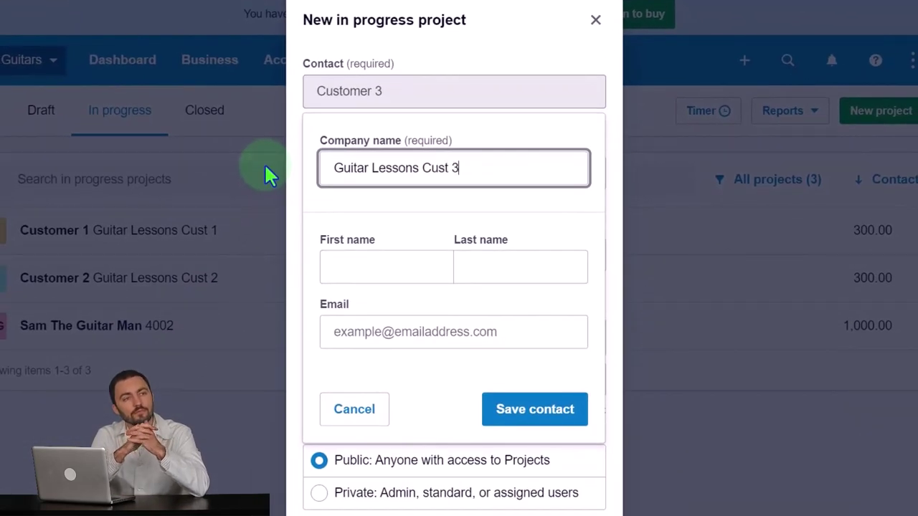
key("Tab")
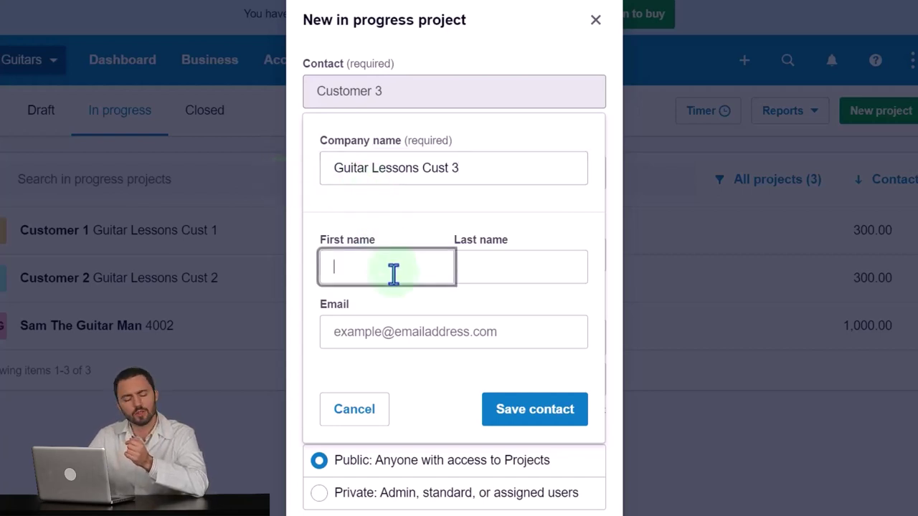
Set the new contact's company name to Customer 3 and save the contact
left_click_drag(492, 172, 313, 170)
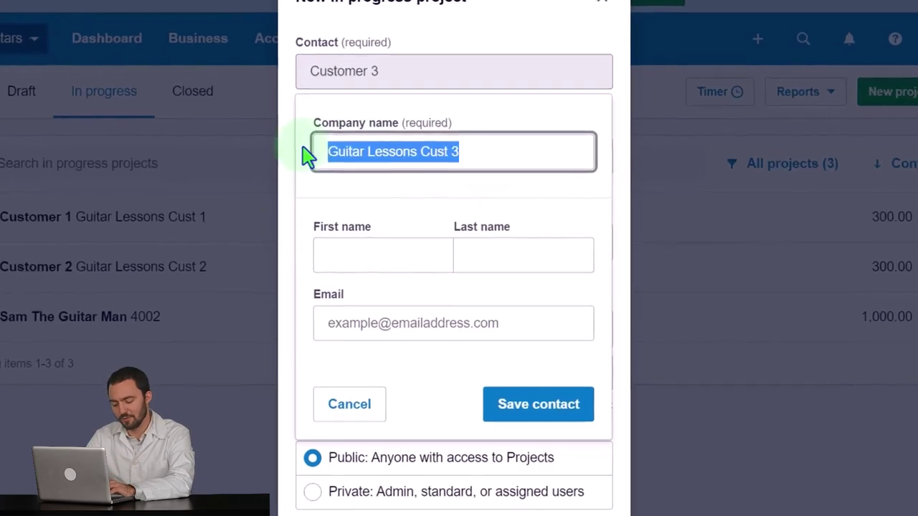
type("C")
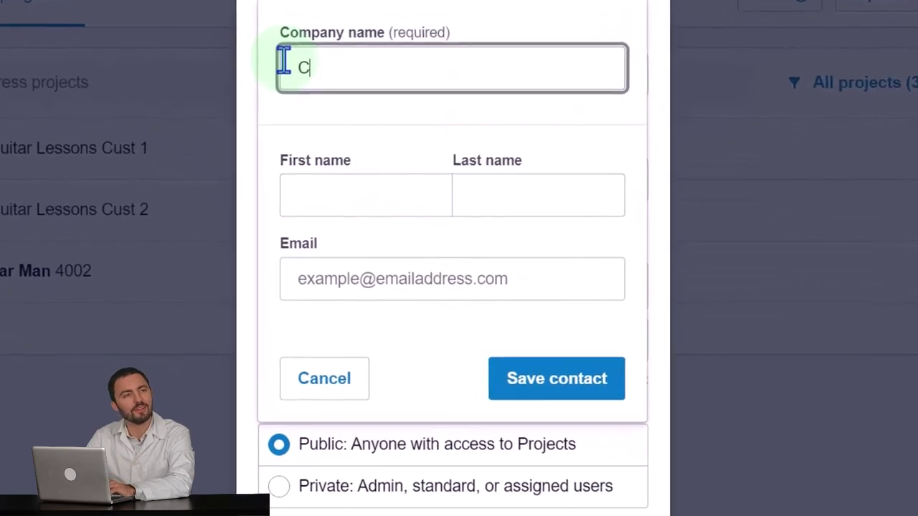
type("ustomer 3")
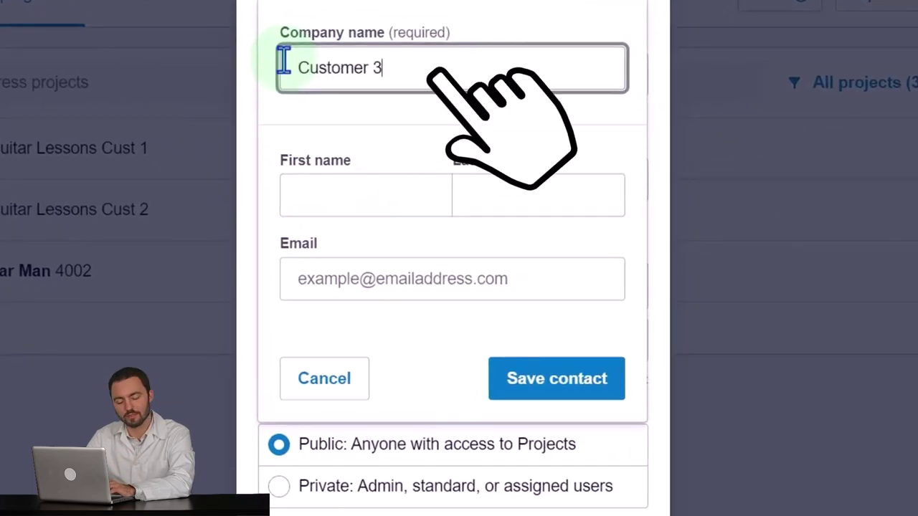
left_click(543, 390)
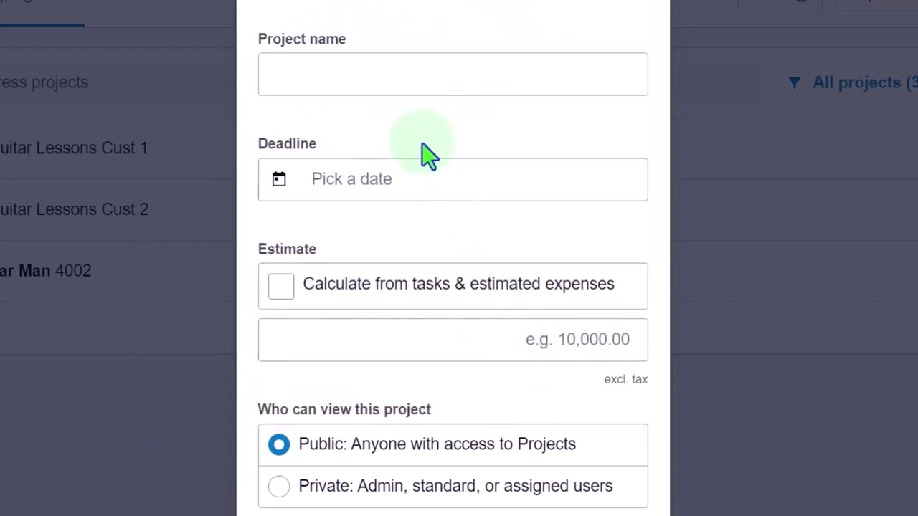
Name the project Guitar Lessons Cust 3 and create it without a deadline or estimate
left_click(334, 73)
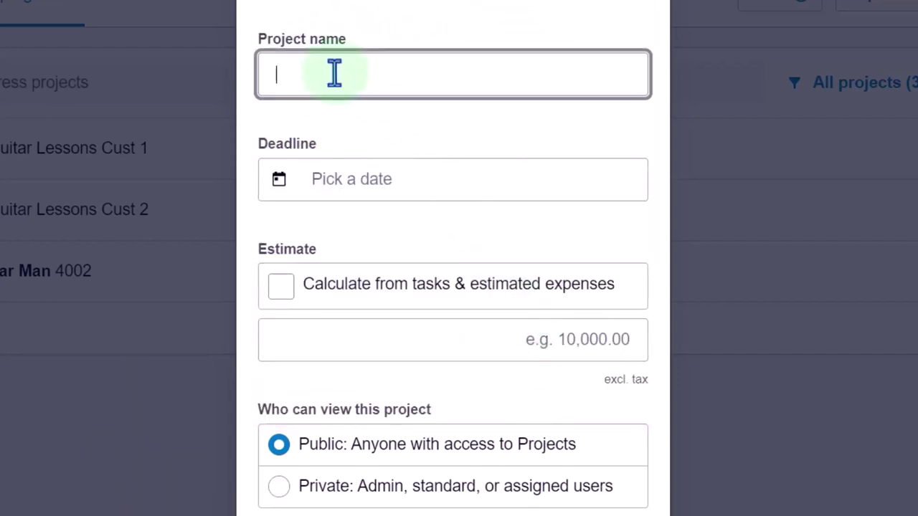
type("Guitar Lessons Cust  3")
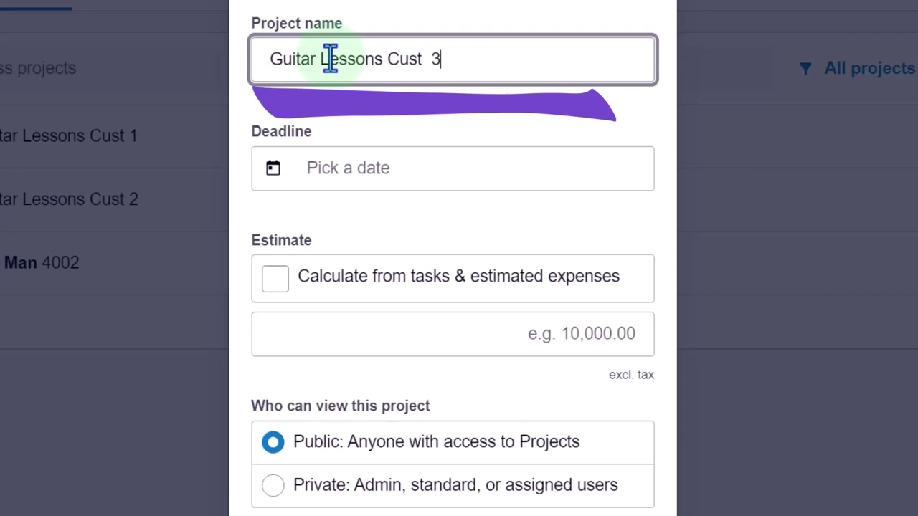
scroll(392, 190, "down", 2)
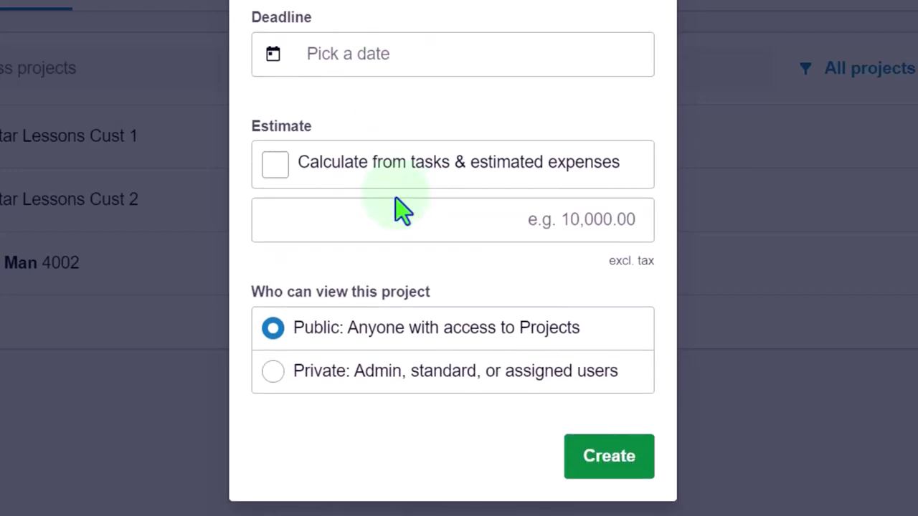
left_click(609, 459)
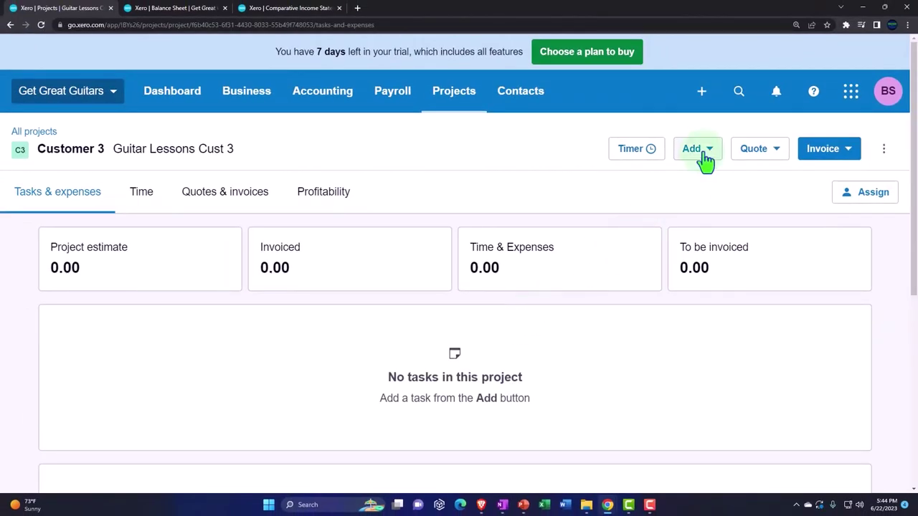
Add the Guitar Lessons 2 item as a task at its 115.00 hourly rate, leave the estimated hours empty and save it
left_click(706, 158)
left_click(706, 197)
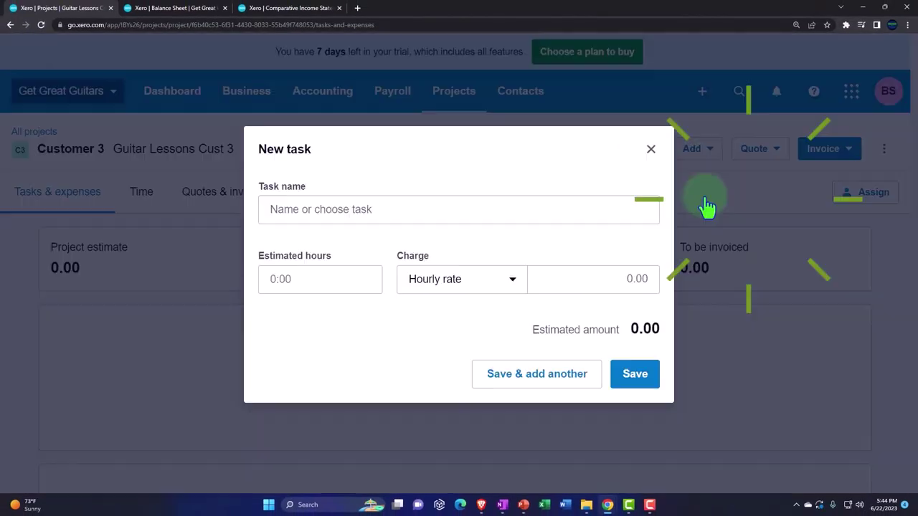
left_click(324, 210)
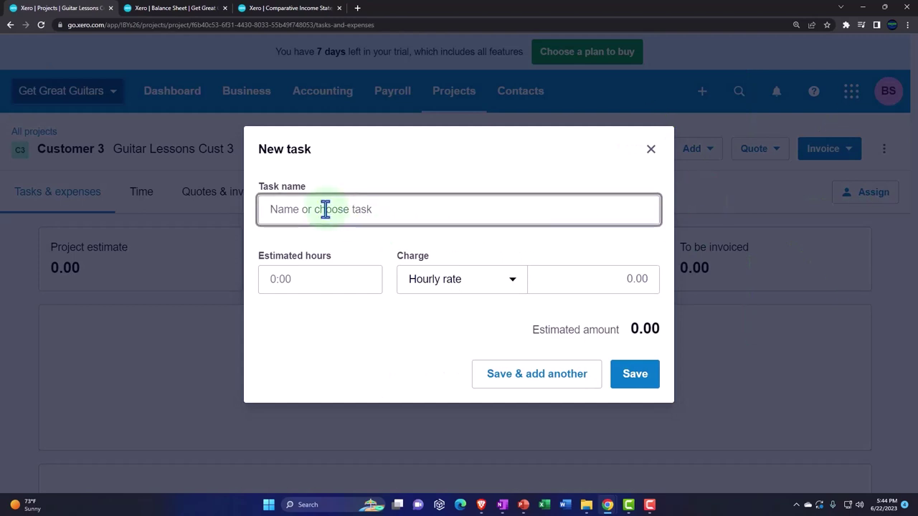
type("Gu")
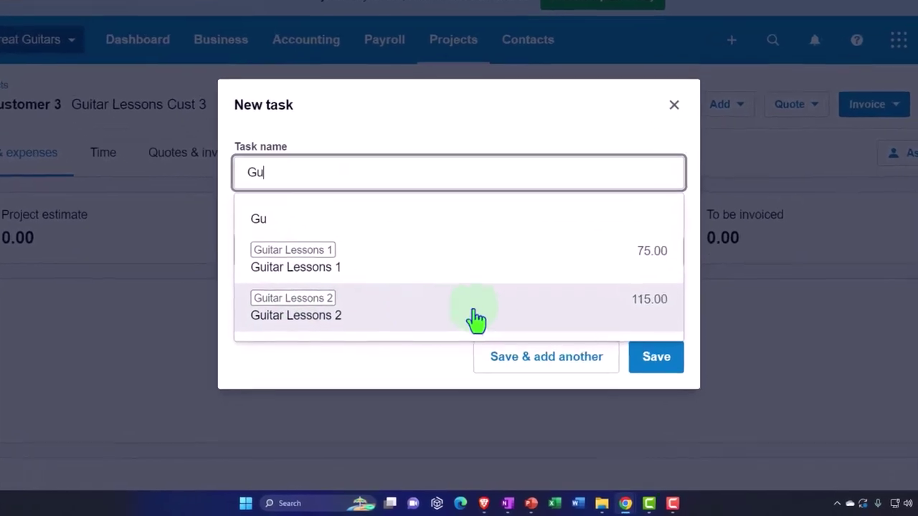
left_click(534, 295)
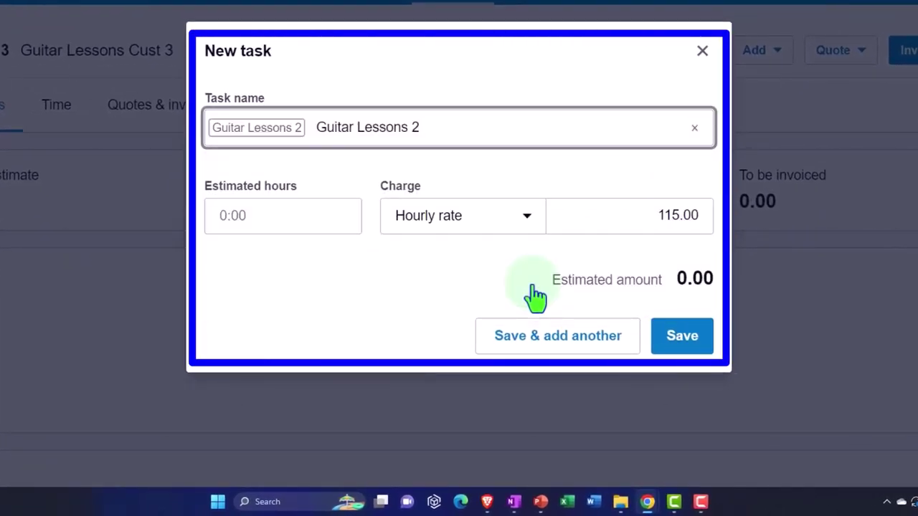
key("Tab")
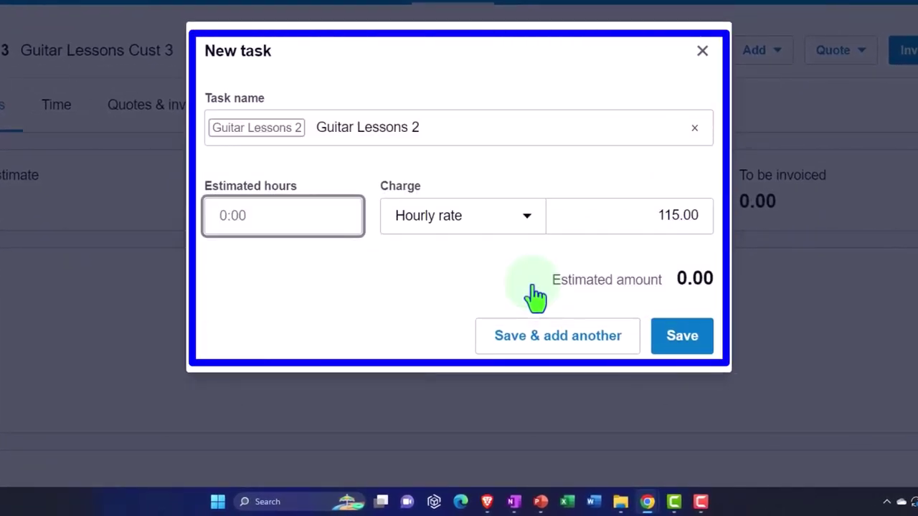
key("Tab")
key("Tab")
key("Tab")
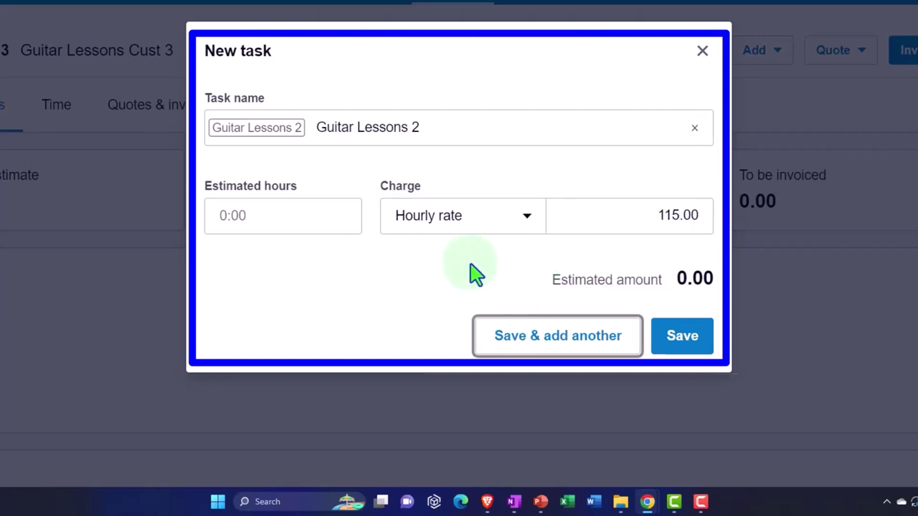
left_click(677, 338)
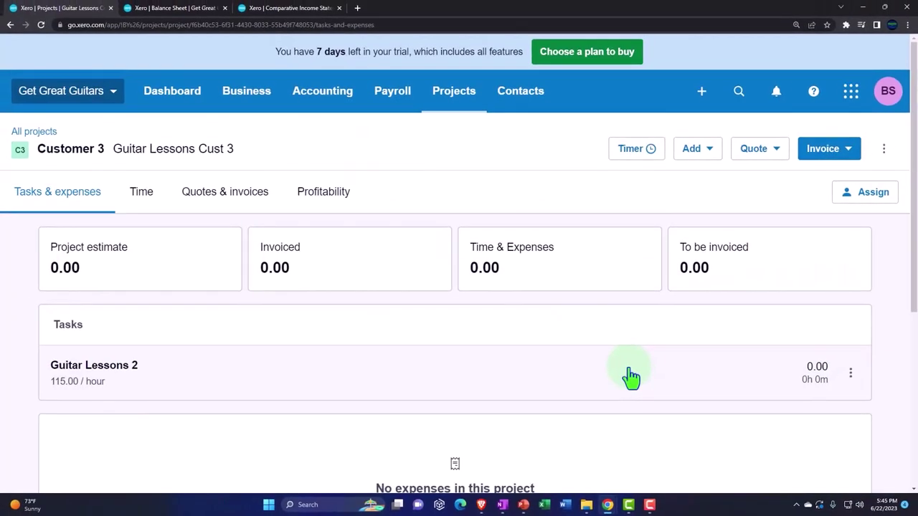
Start a time entry in the Customer 3 project for the Guitar Lessons 2 task, described as Guitar Lessons Advanced
left_click(710, 155)
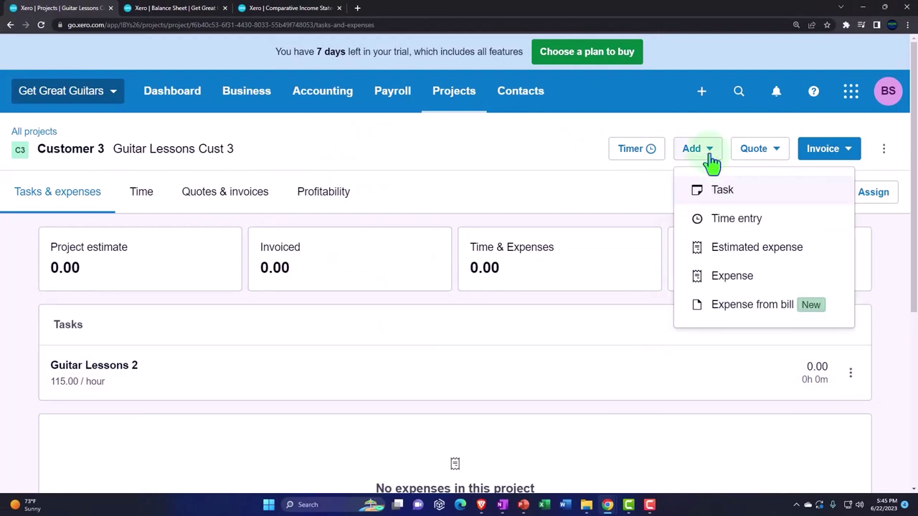
left_click(699, 218)
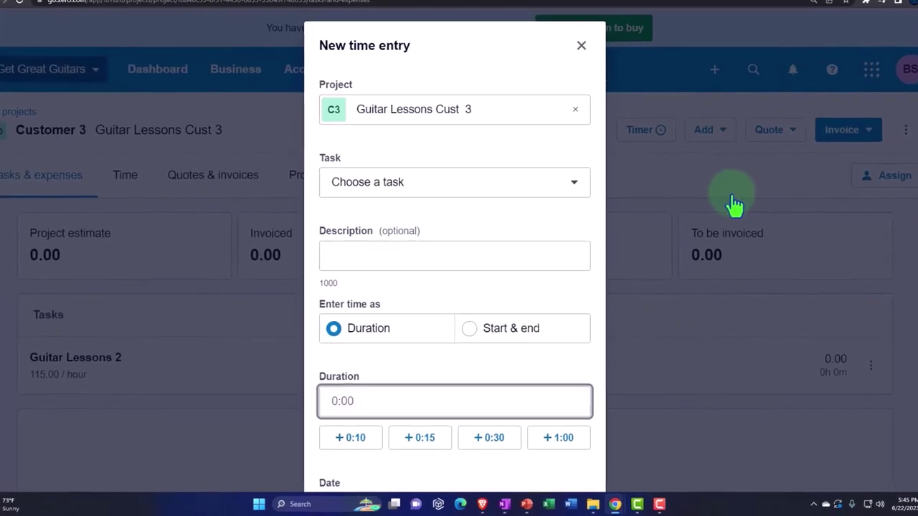
left_click(440, 190)
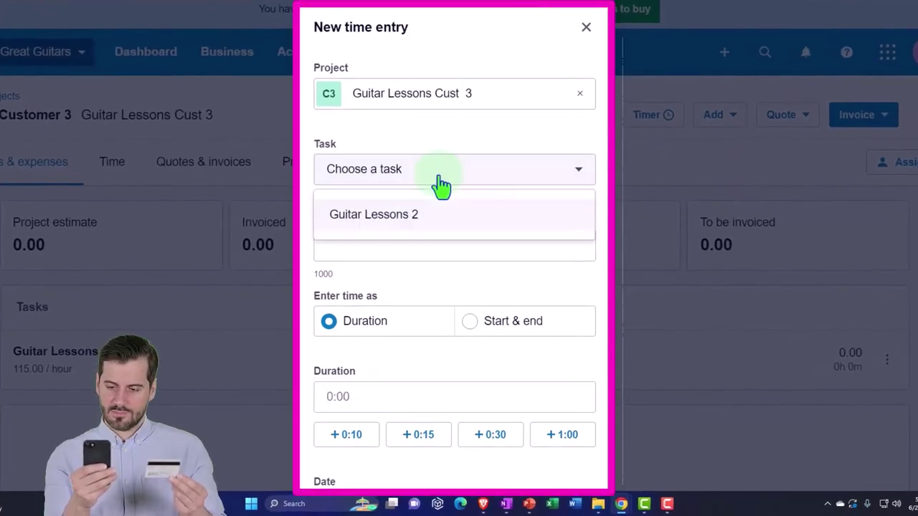
left_click(421, 225)
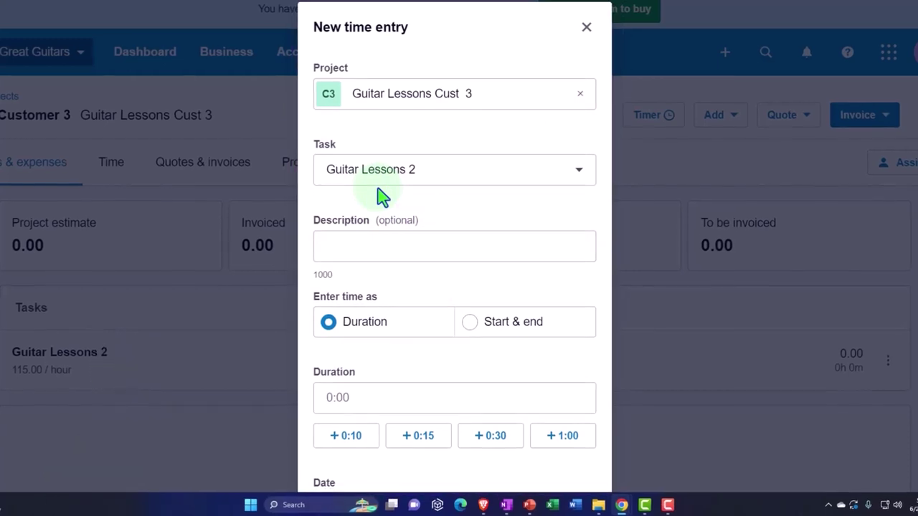
left_click(367, 240)
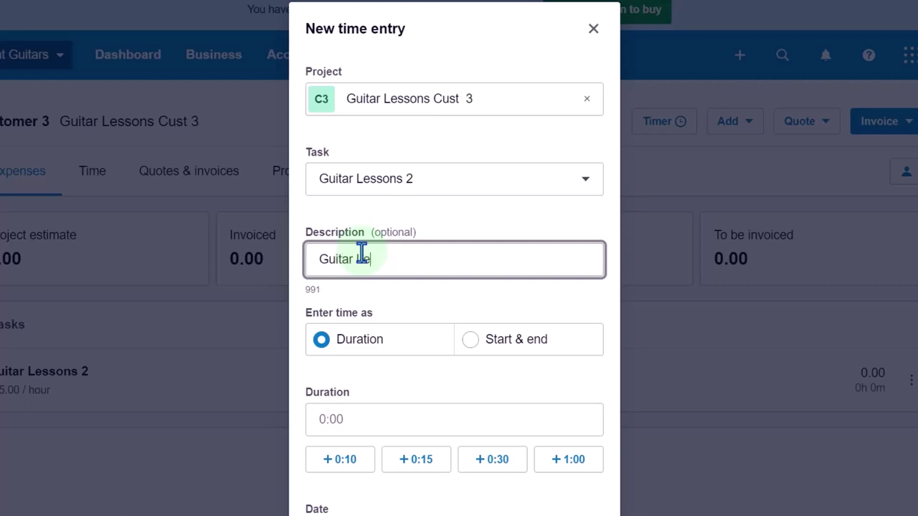
type("Guitar Lessons Advanced")
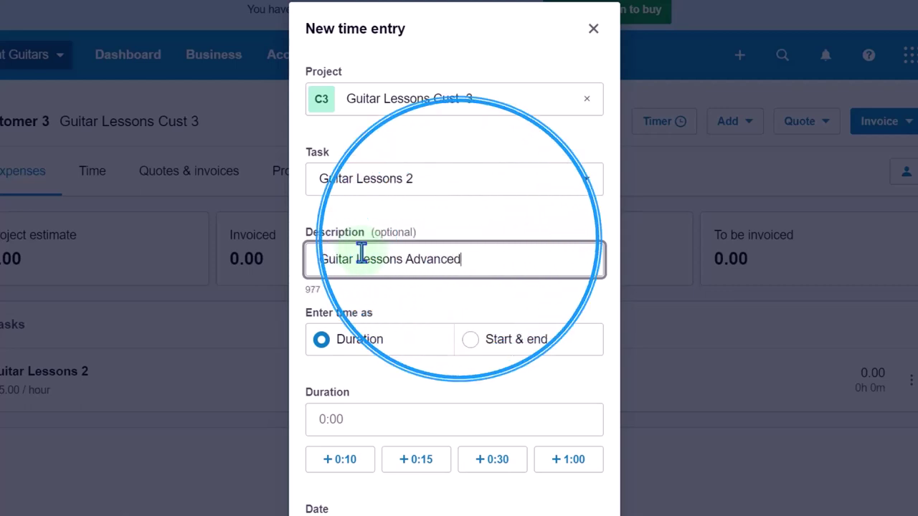
key("Tab")
Set the time entry's duration to 4:00 hours
scroll(380, 286, "down", 3)
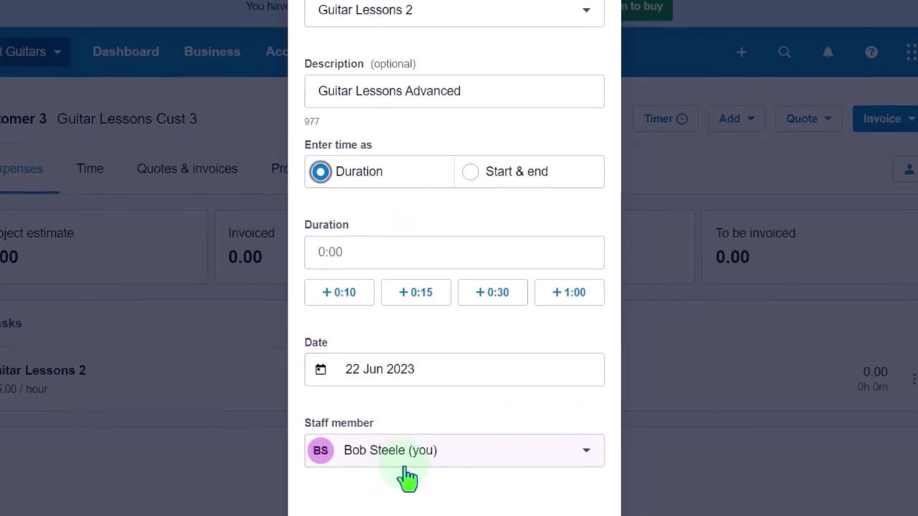
scroll(411, 445, "up", 2)
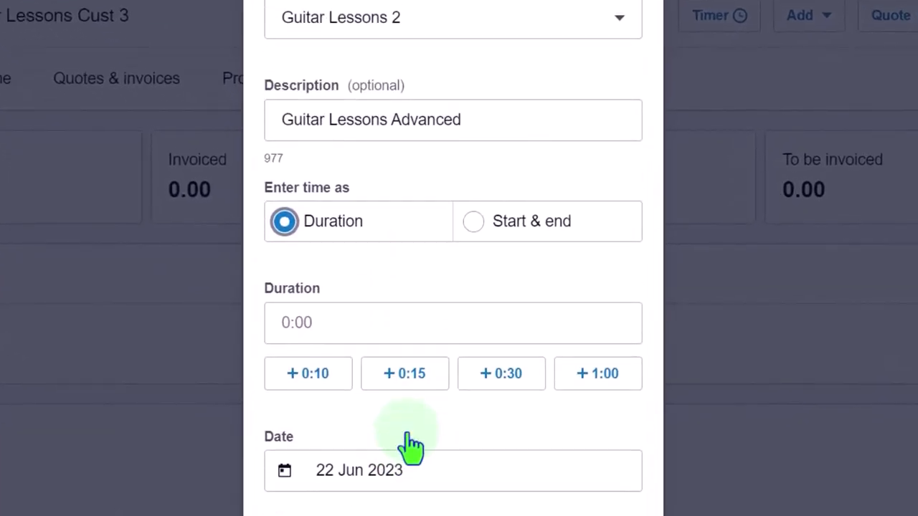
left_click(353, 324)
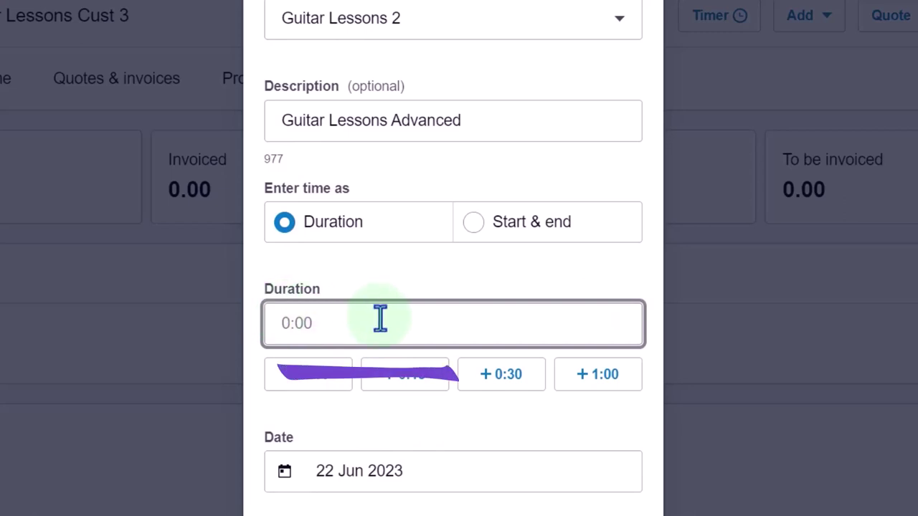
type("4")
key("Tab")
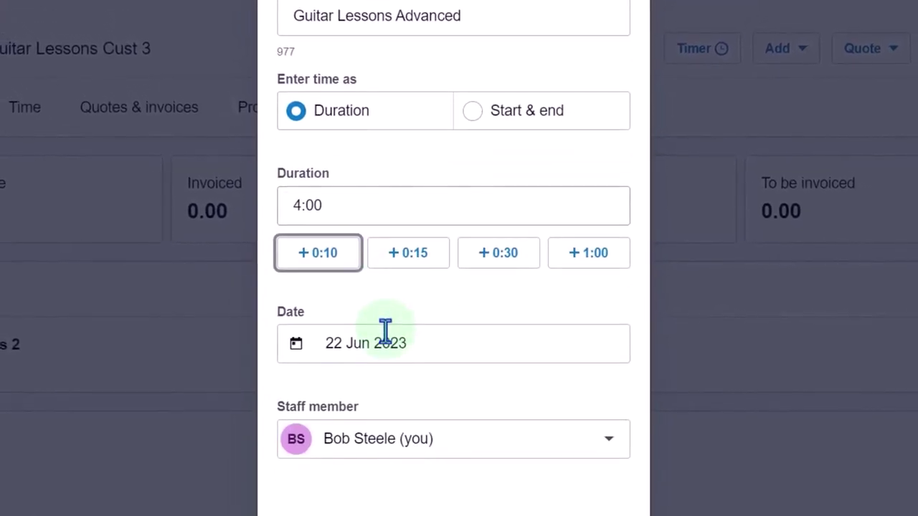
Date the time entry 27 Feb 2023, keep the default staff member and save it
left_click(380, 343)
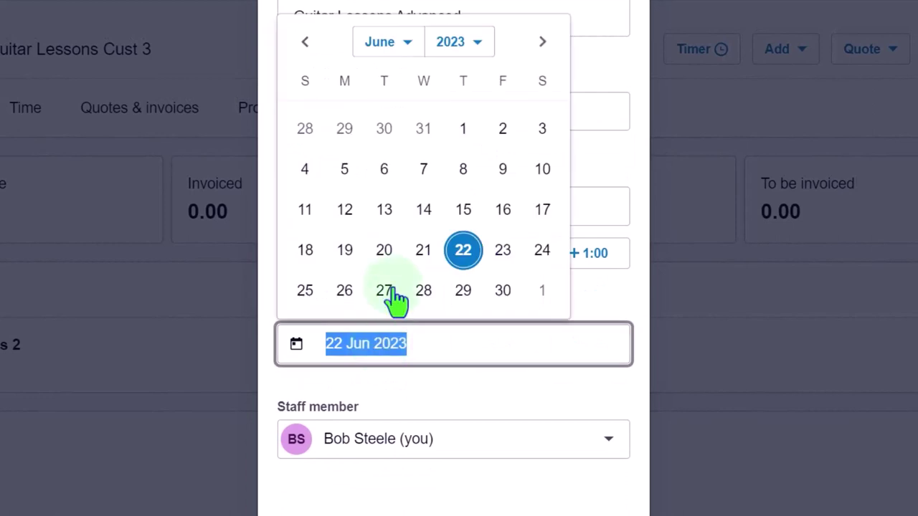
left_click(449, 44)
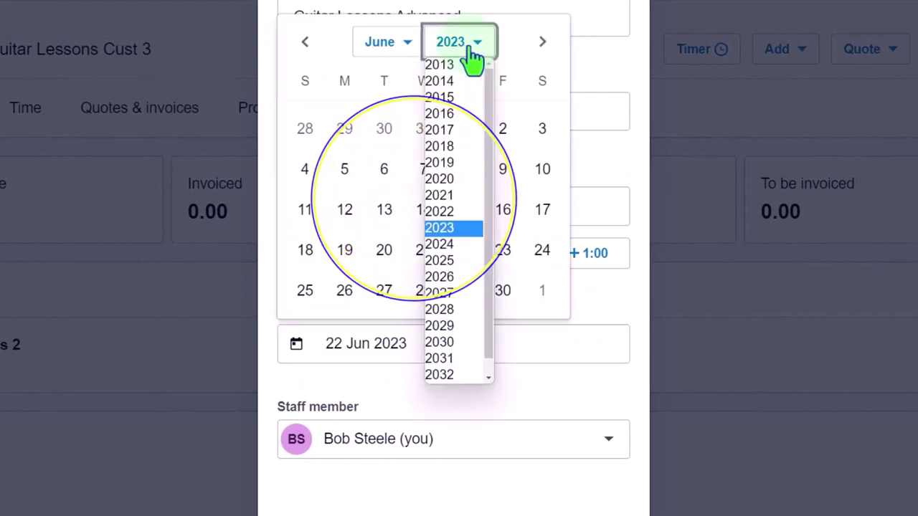
left_click(450, 46)
left_click(407, 48)
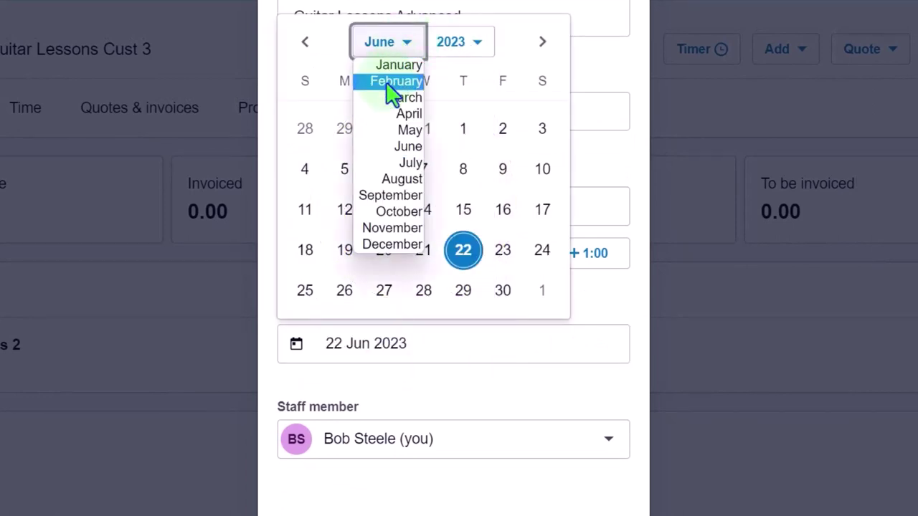
left_click(387, 82)
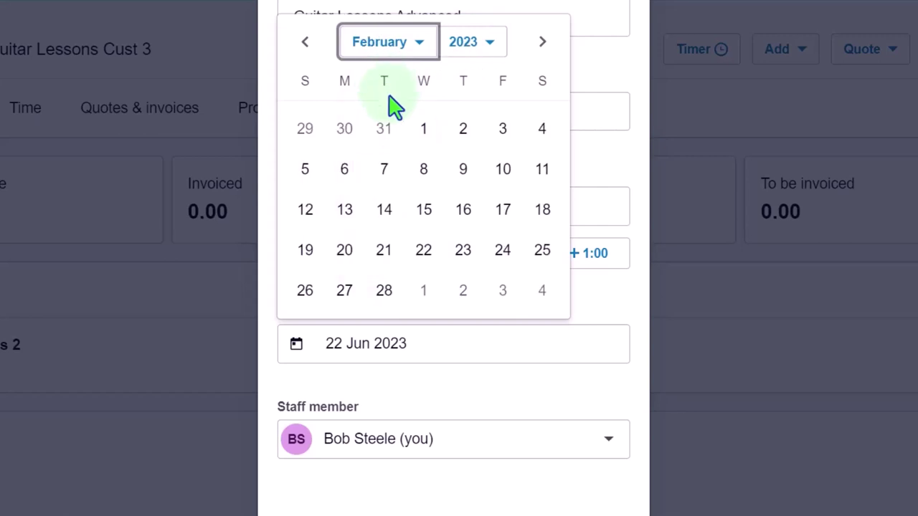
left_click(345, 290)
scroll(361, 244, "down", 2)
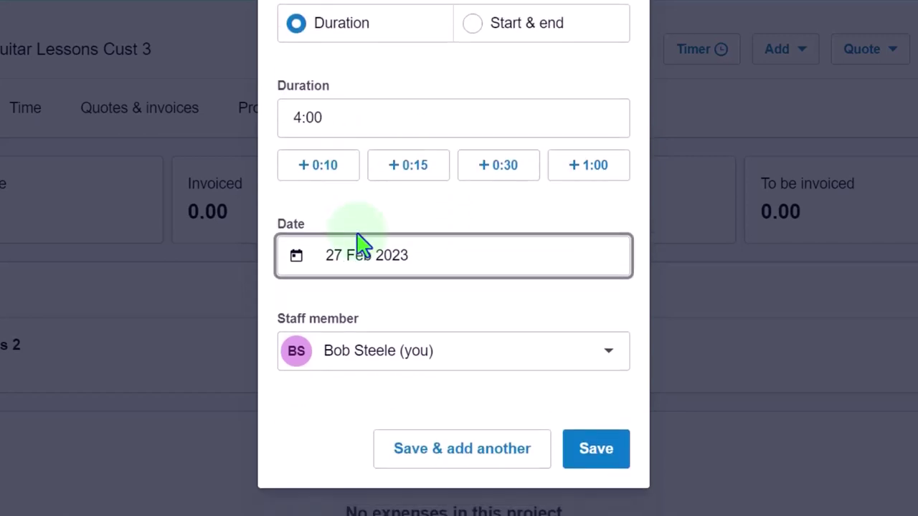
left_click(597, 452)
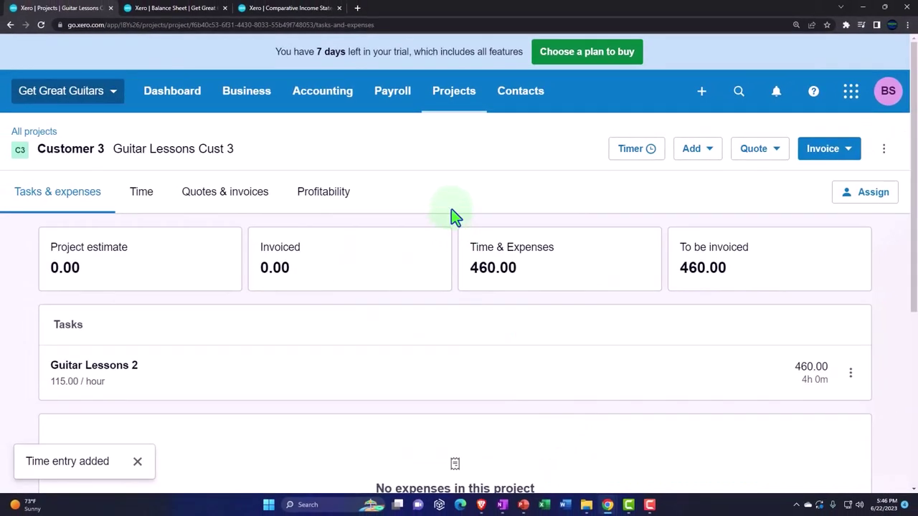
Go back to the list of all projects and start a new in-progress project
left_click(453, 94)
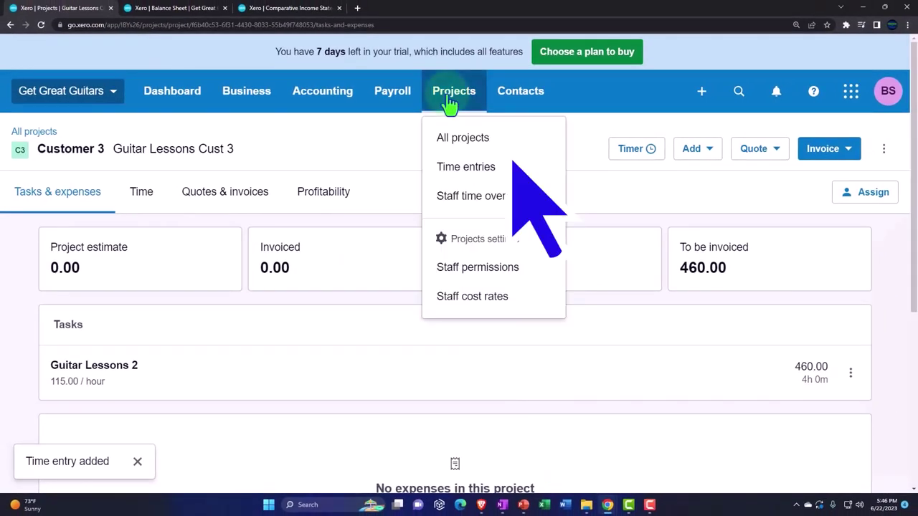
left_click(457, 143)
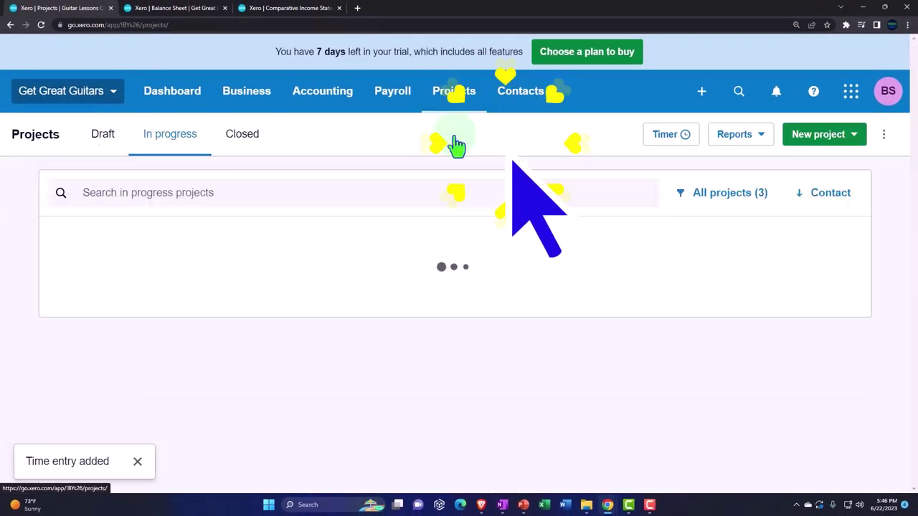
left_click(762, 140)
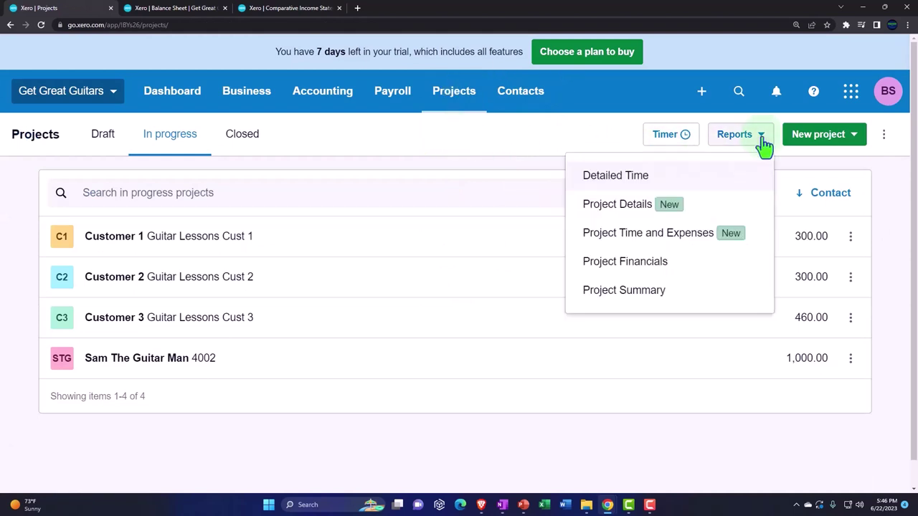
left_click(814, 136)
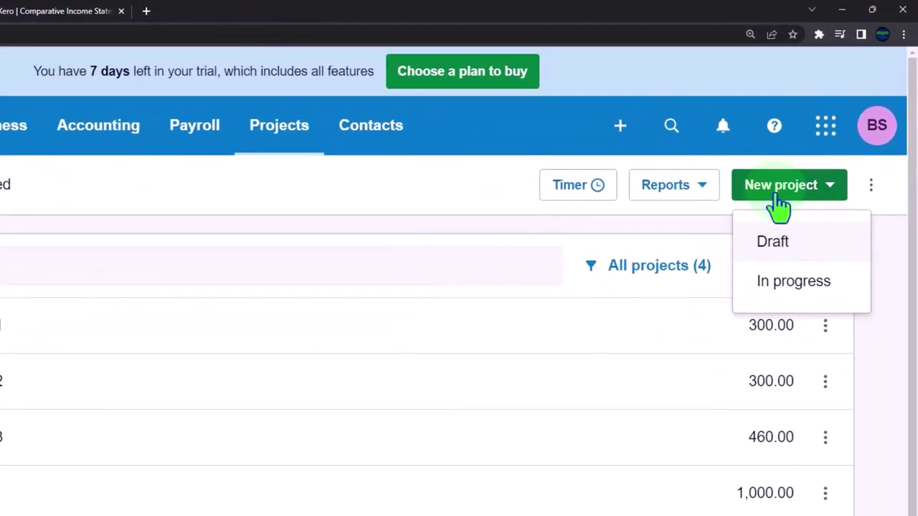
left_click(793, 281)
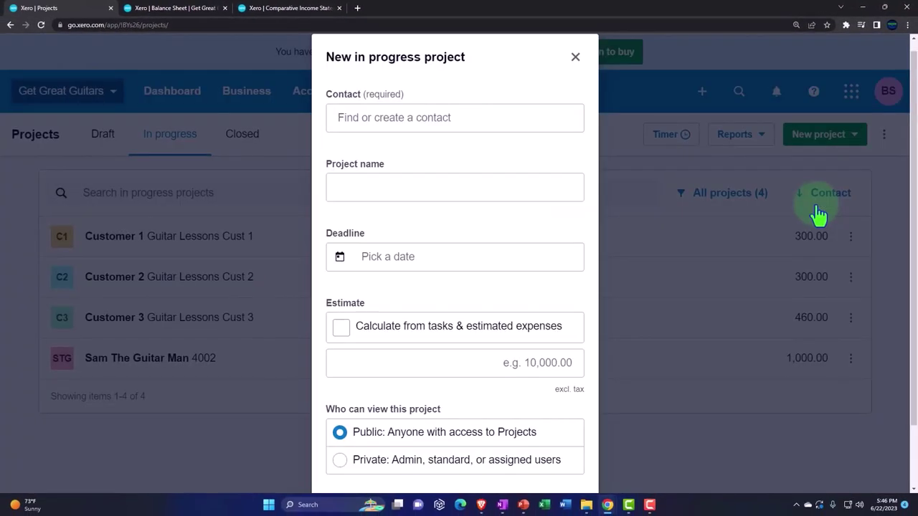
Add and save a new contact with the company name Customer 4 as the project's contact
left_click(365, 121)
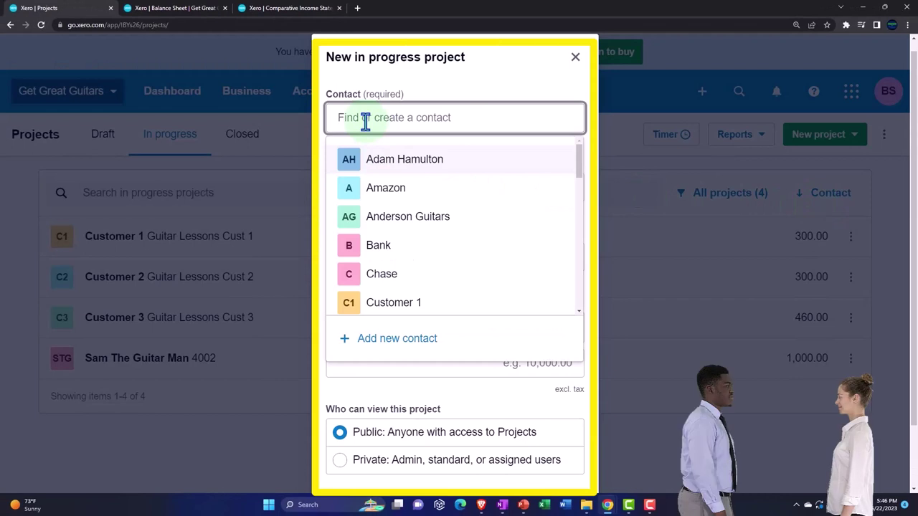
type("Customer ")
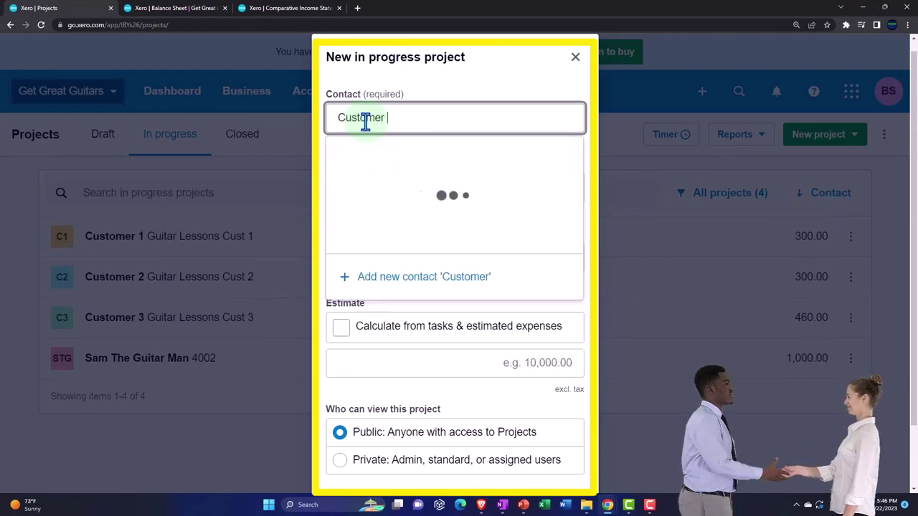
type("4")
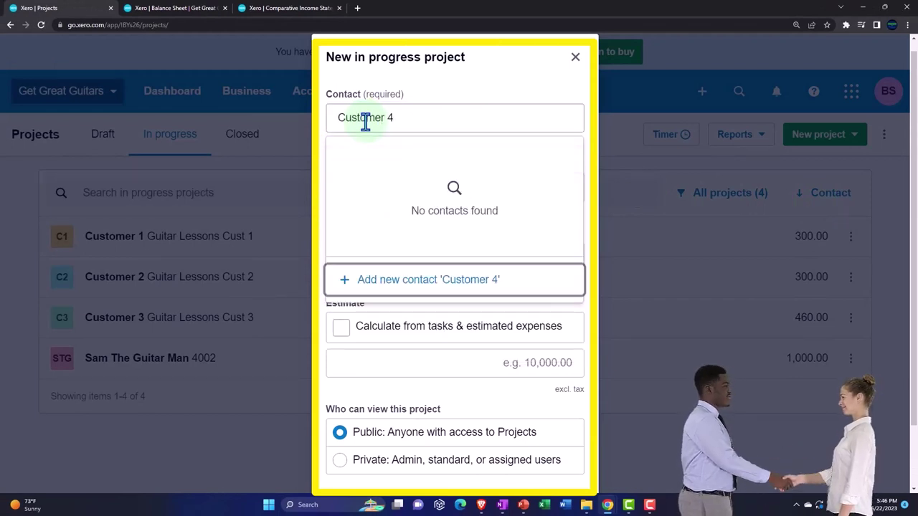
left_click(380, 280)
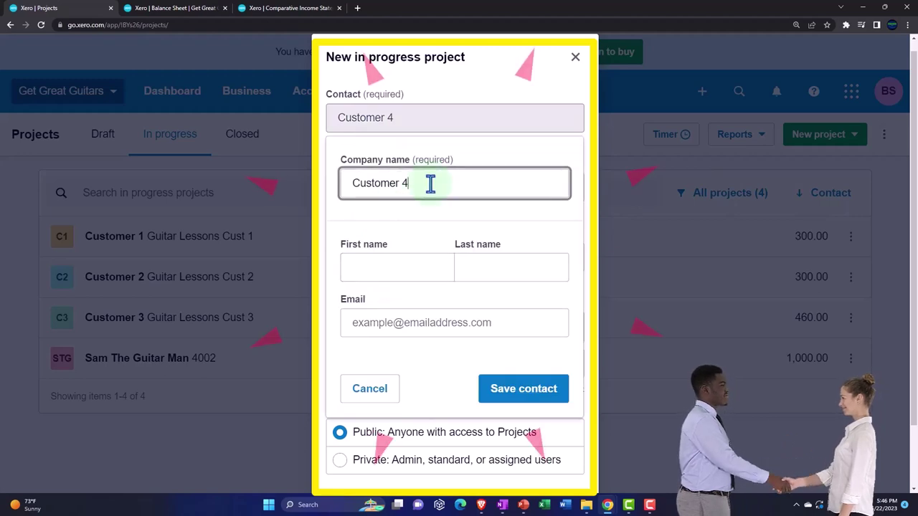
left_click(524, 389)
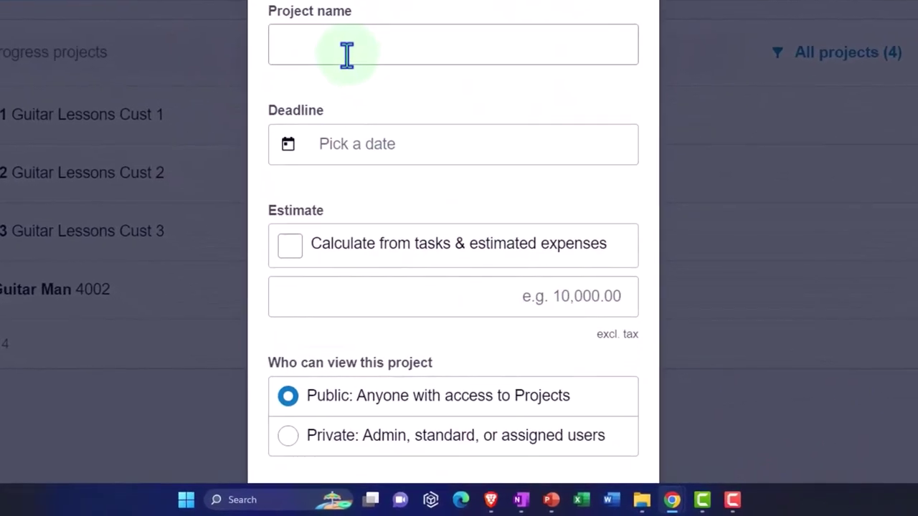
Name the project Guitar Lessons Cust 4 and create it as public, without a deadline or estimate
left_click(345, 50)
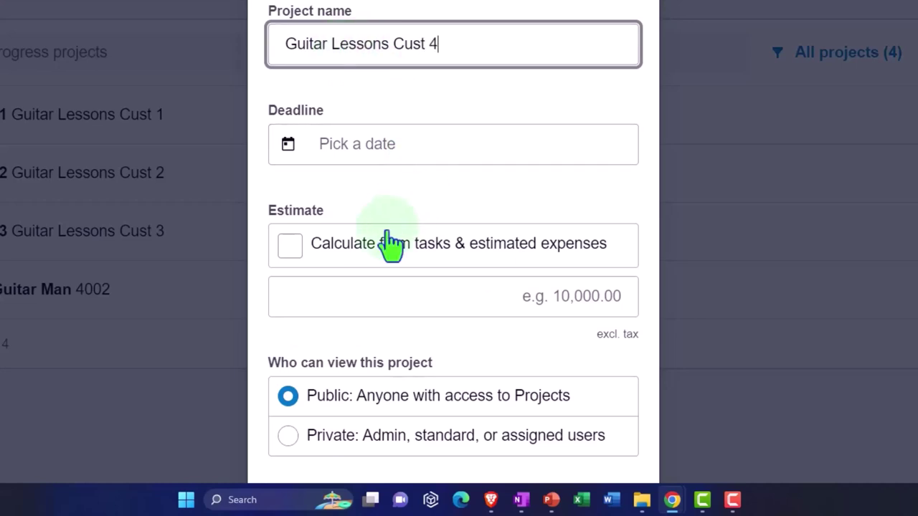
scroll(389, 246, "down", 3)
left_click(592, 416)
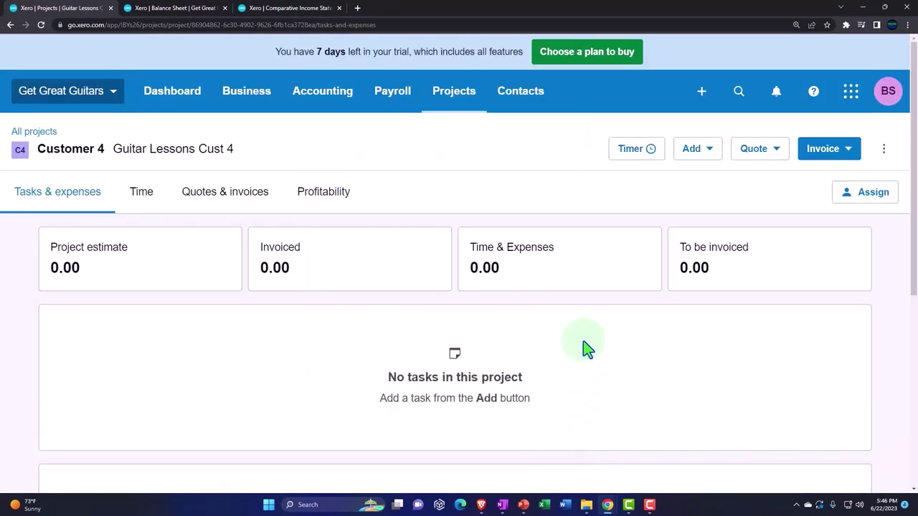
Save the Guitar Lessons 2 item as a Customer 4 project task at 115.00 per hour without estimated hours, and add no further task
left_click(707, 154)
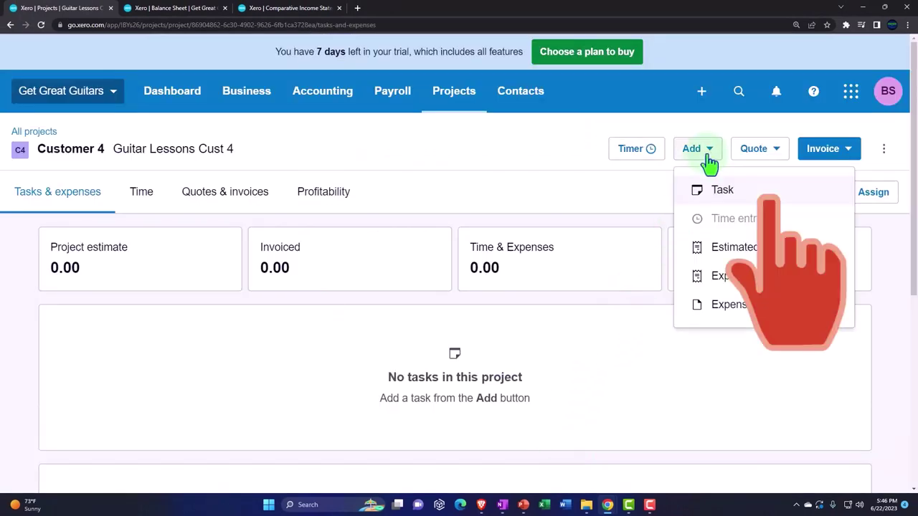
left_click(699, 188)
left_click(349, 211)
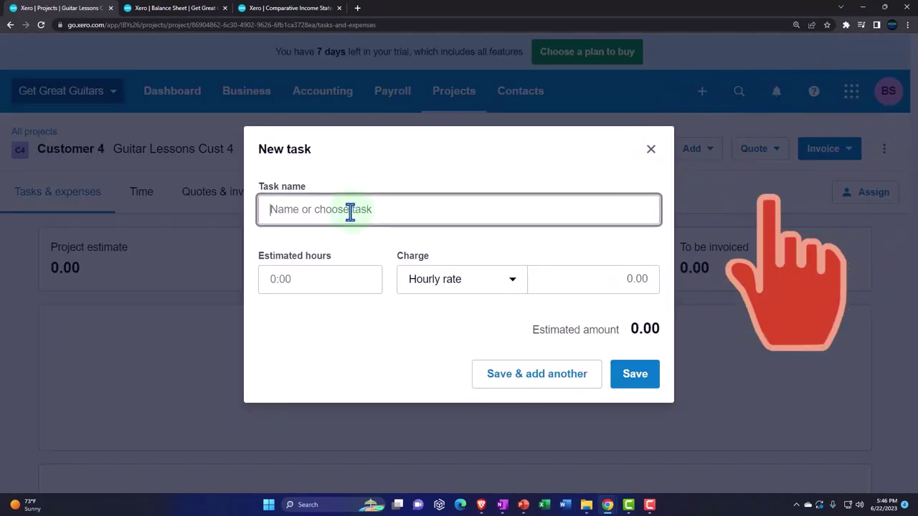
type("g")
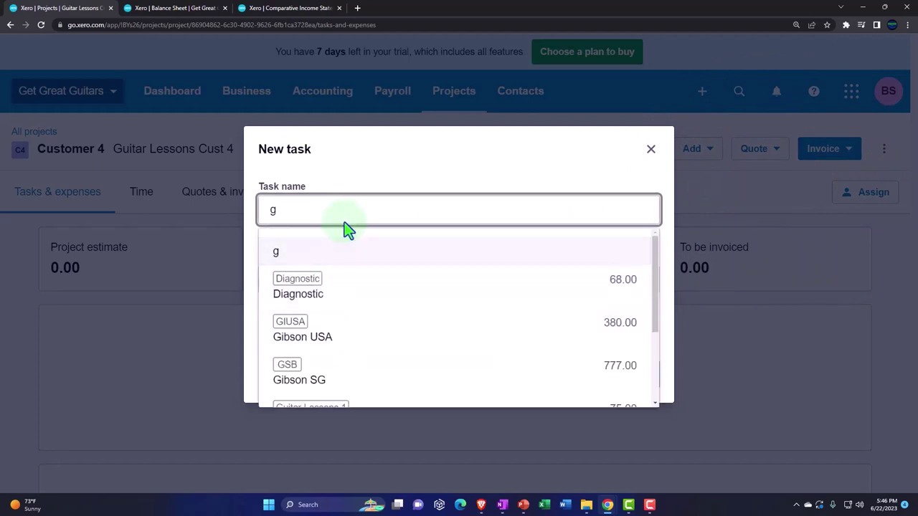
type("ui")
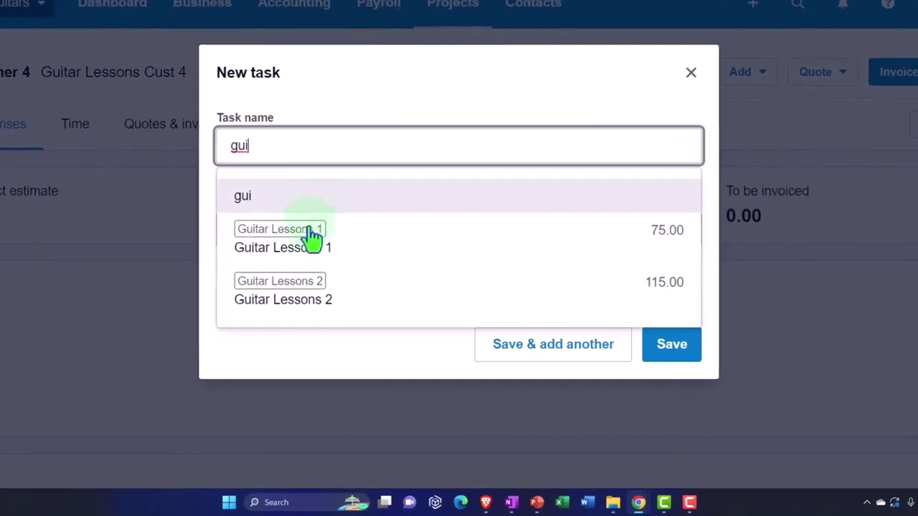
left_click(313, 302)
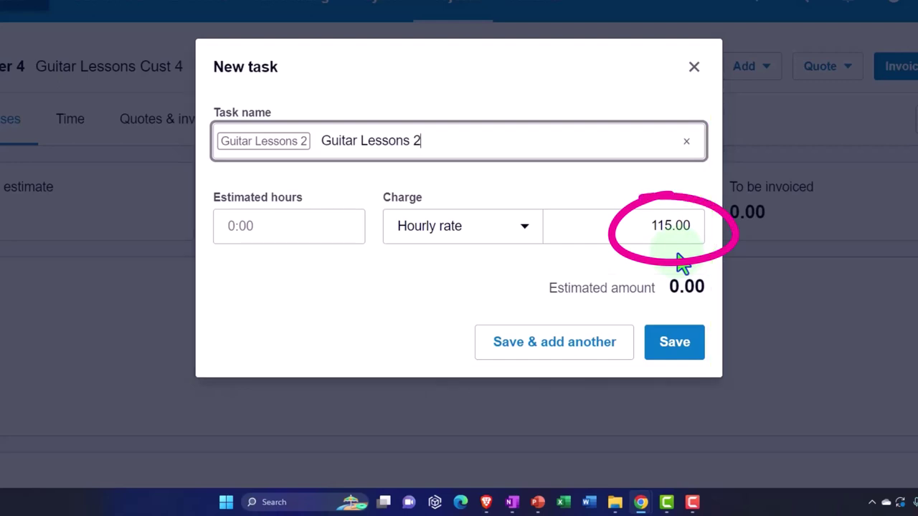
left_click(525, 352)
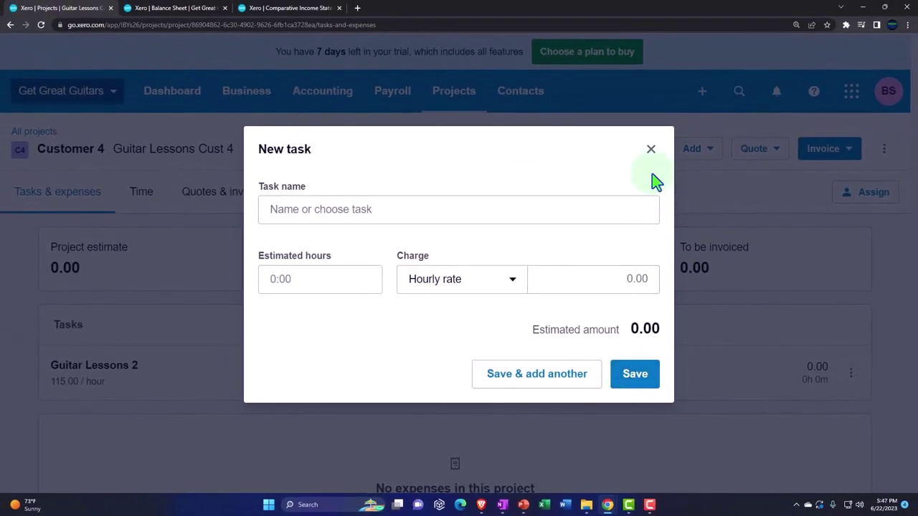
left_click(651, 151)
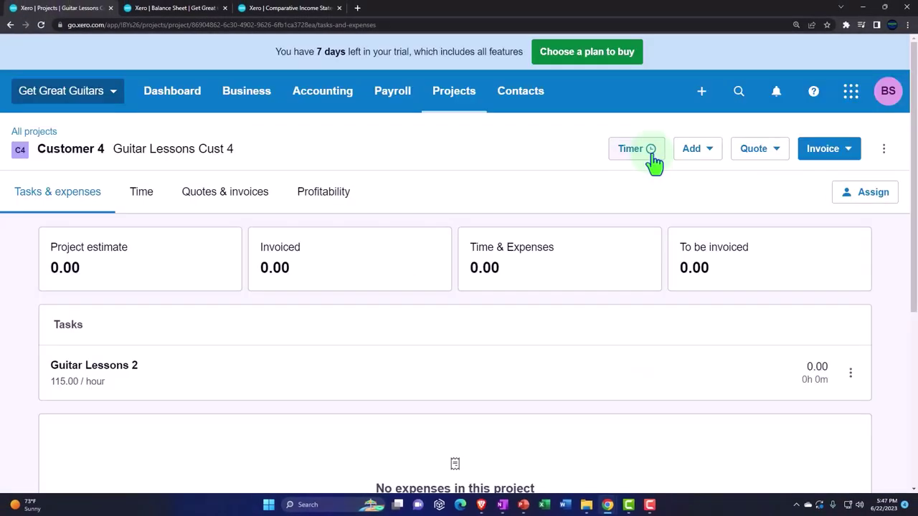
Start a time entry for the Customer 4 project's Guitar Lessons 2 task with description Guitar Lessons and a duration of 4:00
left_click(705, 159)
left_click(720, 220)
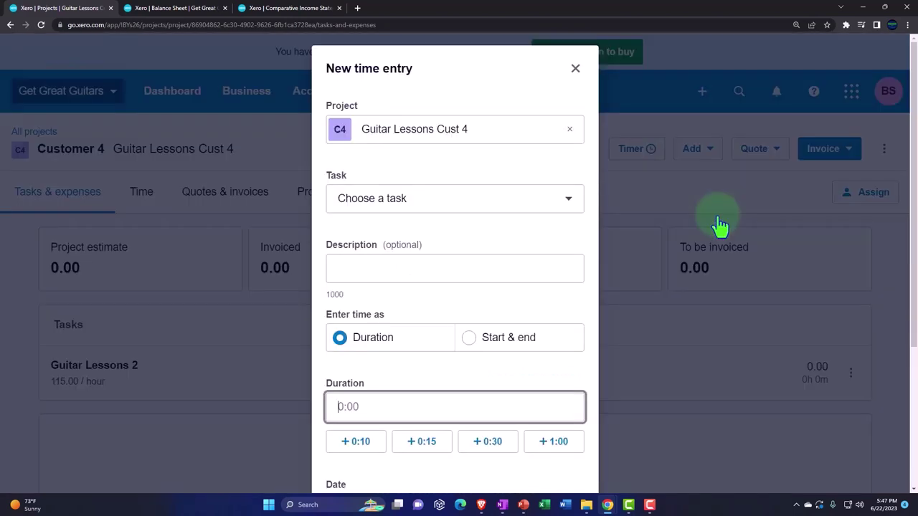
left_click(431, 209)
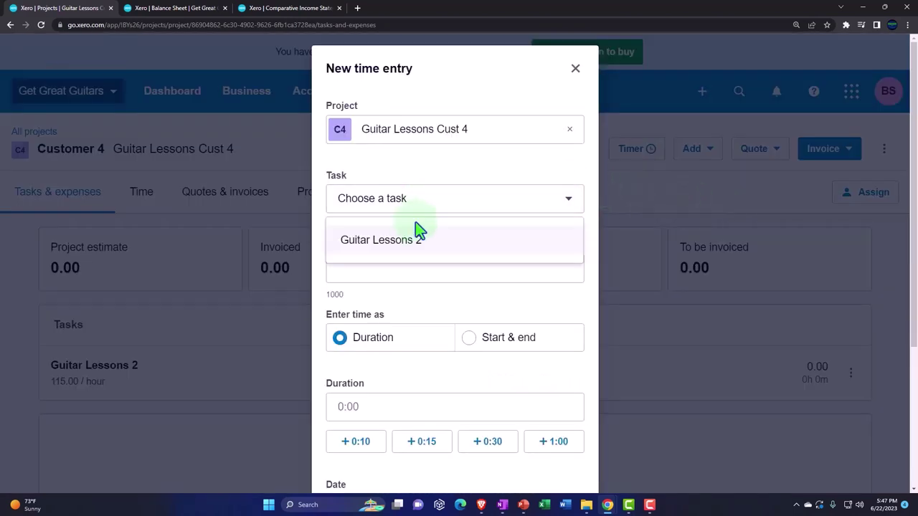
left_click(409, 247)
left_click(410, 246)
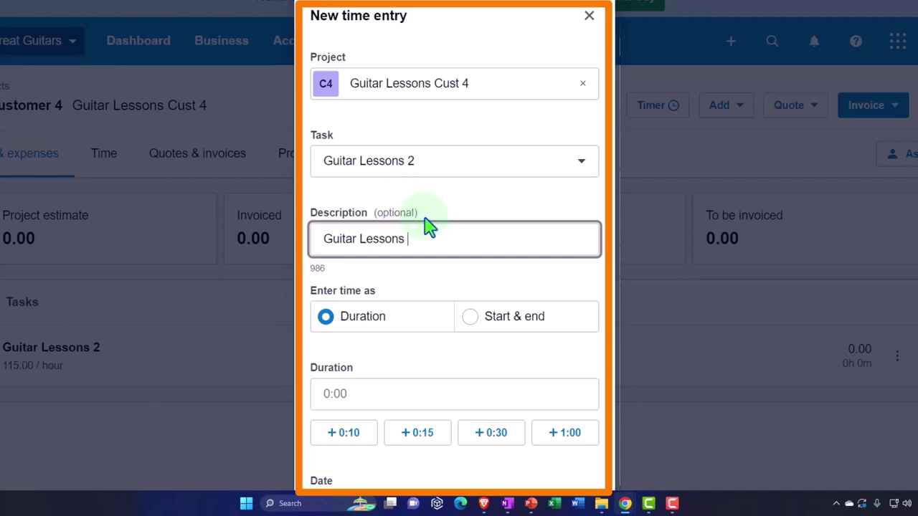
left_click(357, 387)
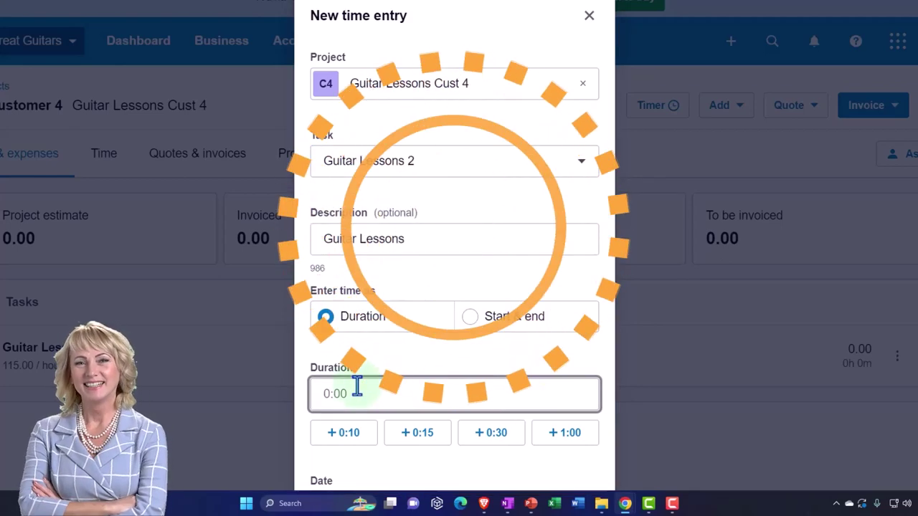
type("4")
key("Tab")
Date the time entry 27 Feb 2023, keep the default staff member, and save it
scroll(427, 348, "down", 3)
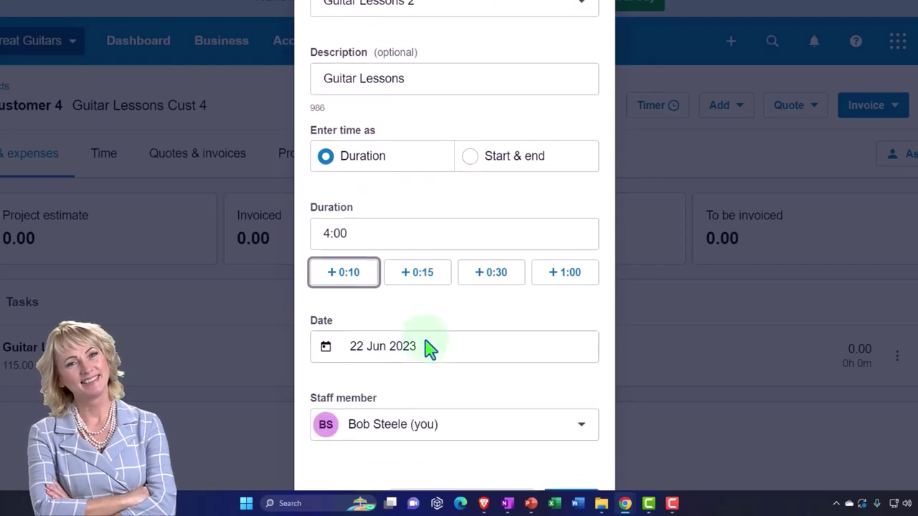
left_click(426, 346)
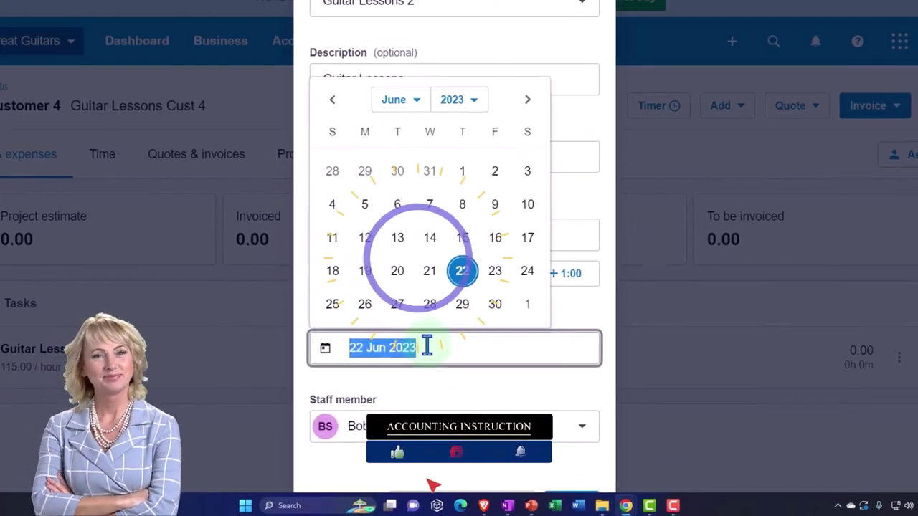
left_click(410, 100)
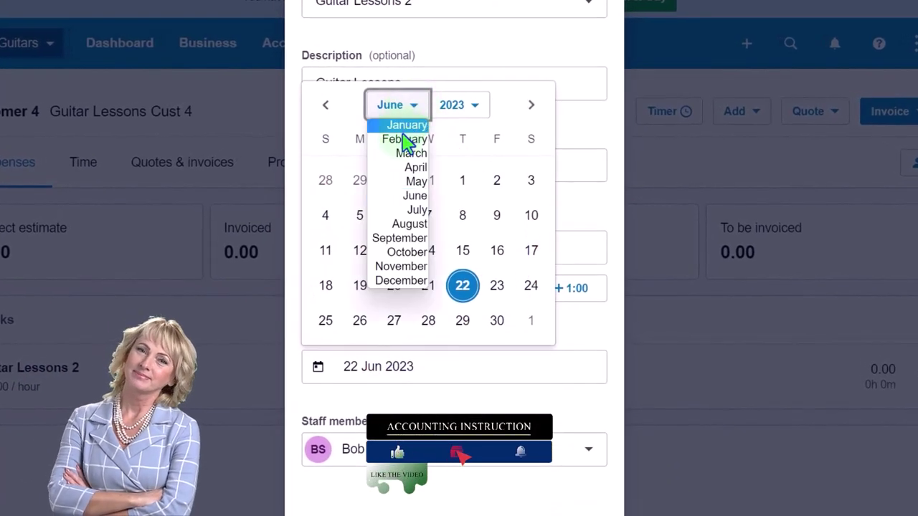
left_click(405, 142)
left_click(365, 324)
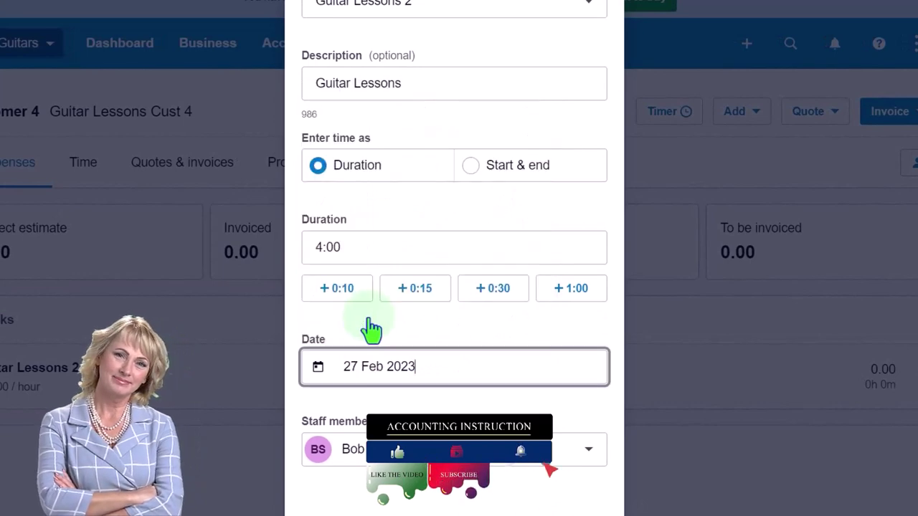
scroll(378, 327, "down", 1)
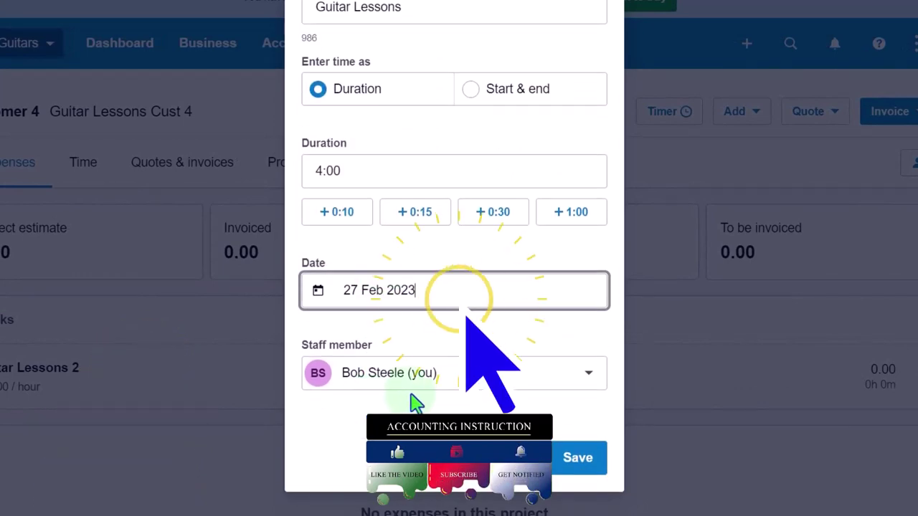
left_click(580, 457)
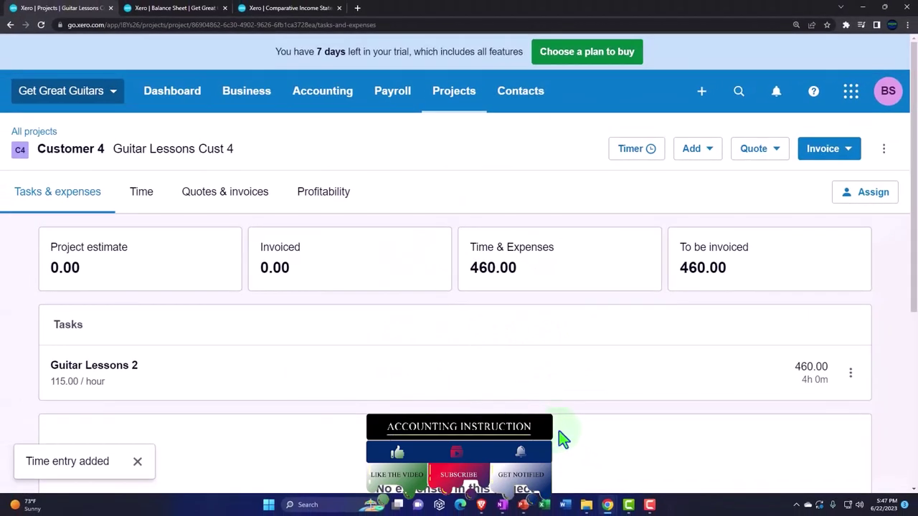
Review the Customer 4 project's profitability, checking its profit, invoiced amount, costs, uninvoiced value and recorded time
scroll(563, 439, "down", 1)
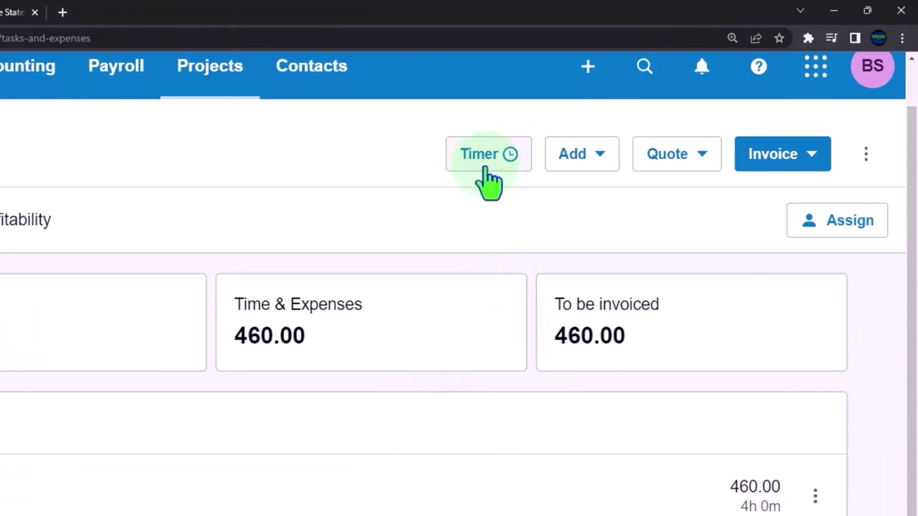
left_click(487, 178)
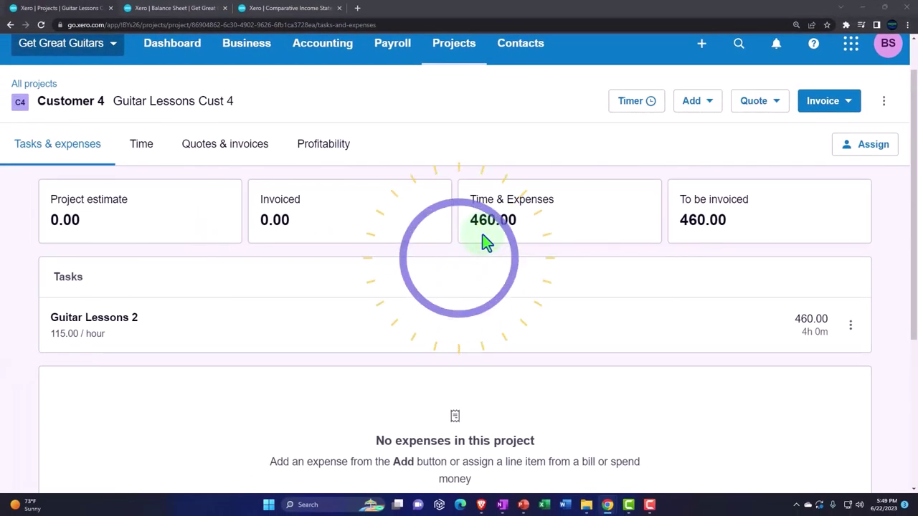
left_click(324, 149)
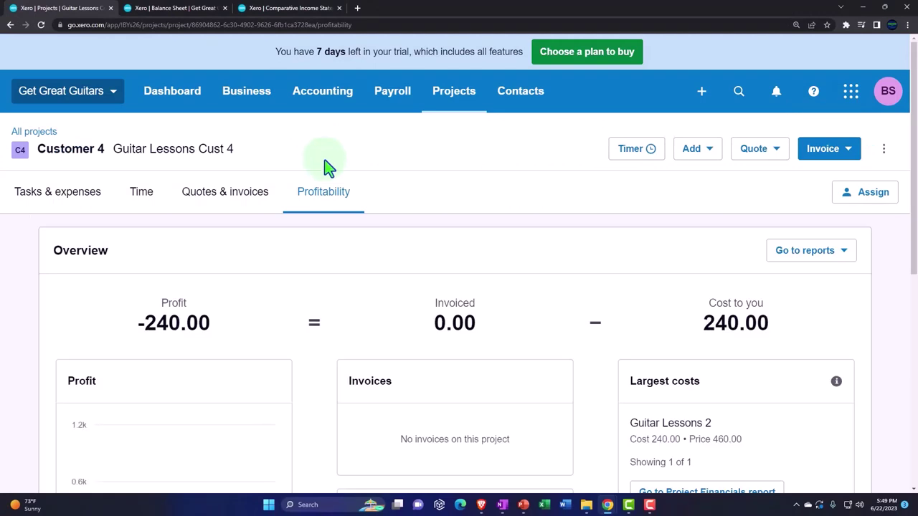
scroll(173, 344, "down", 1)
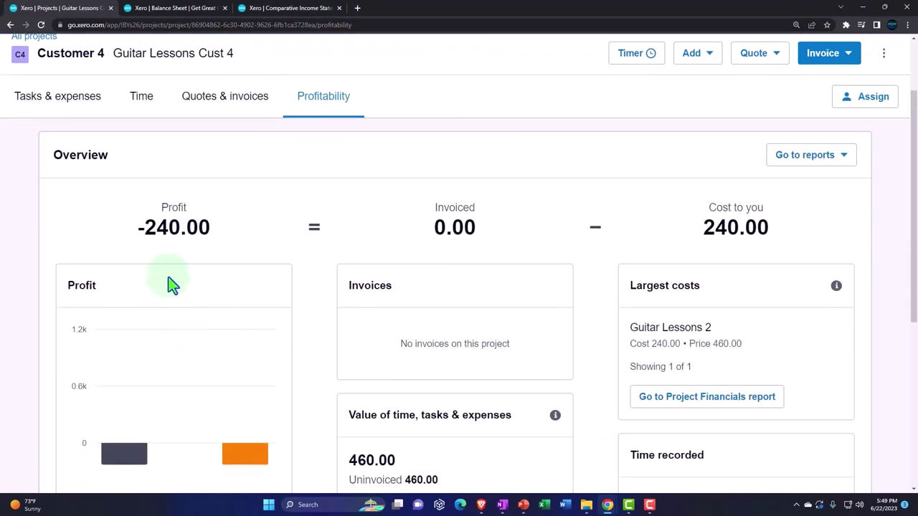
scroll(170, 267, "down", 3)
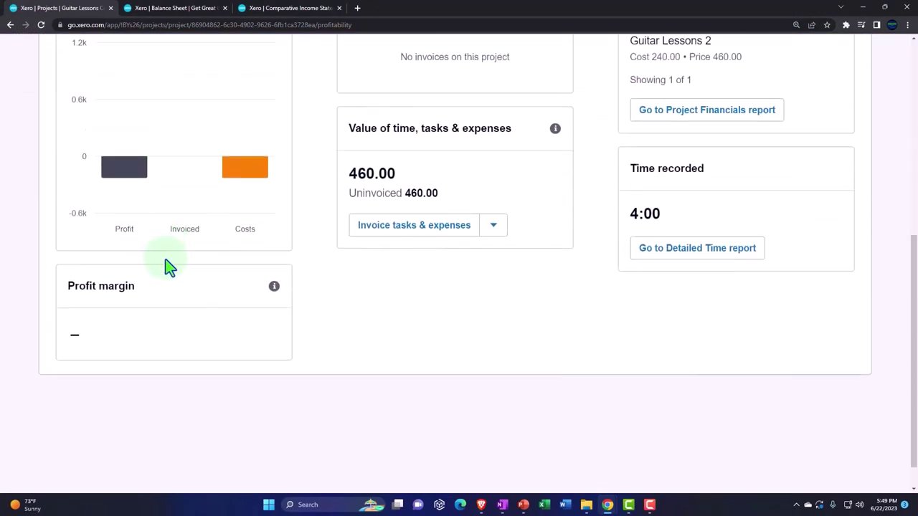
scroll(167, 266, "up", 2)
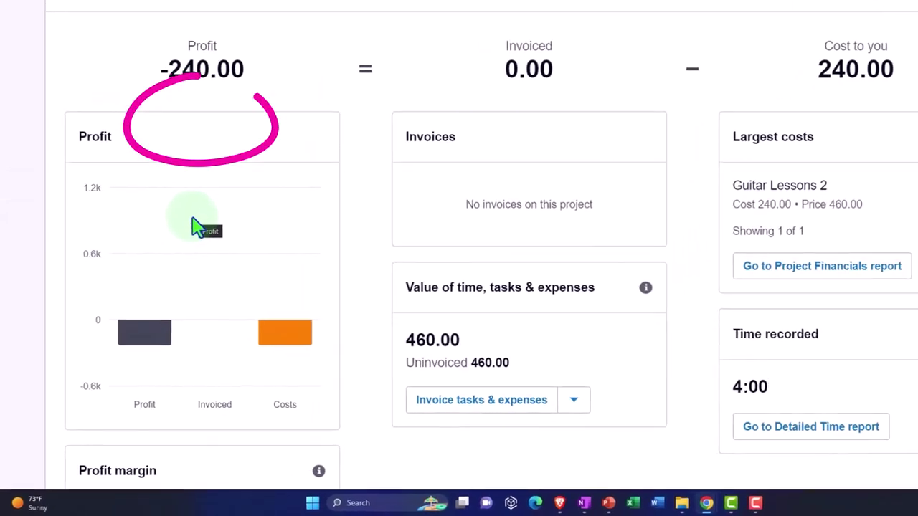
scroll(197, 225, "up", 1)
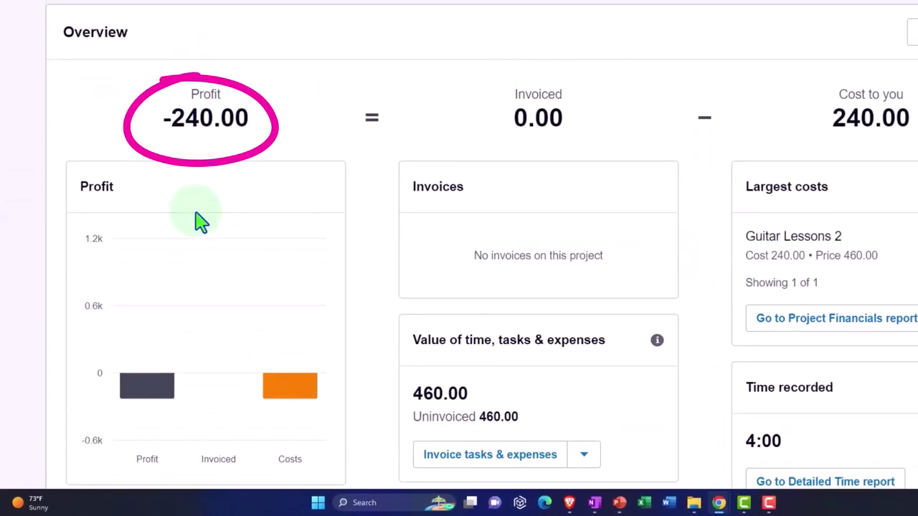